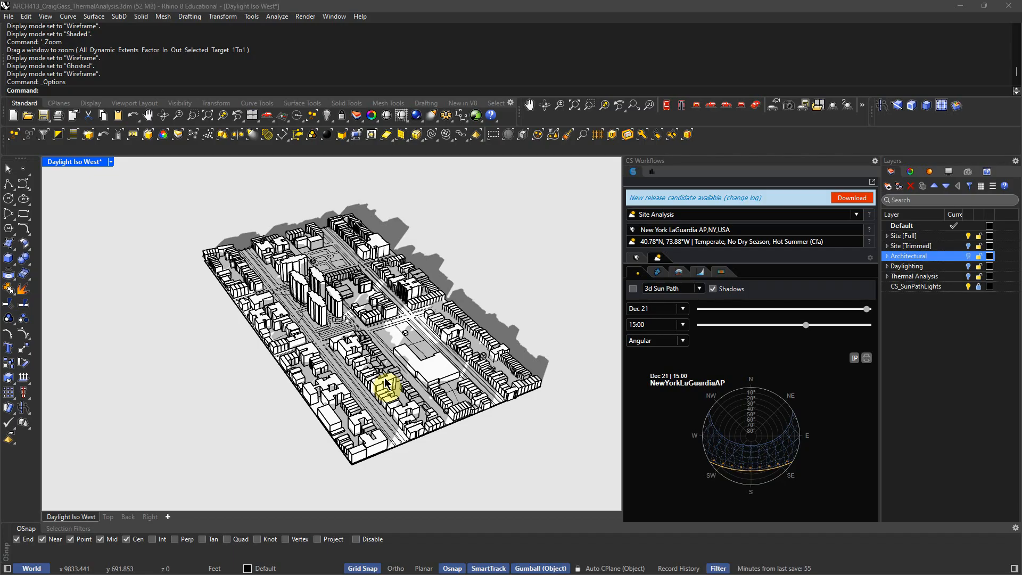
Step: Examine the full site model with its cast shadows, close up and as a whole
scroll(389, 392, "up", 3)
scroll(388, 229, "up", 5)
scroll(379, 304, "down", 3)
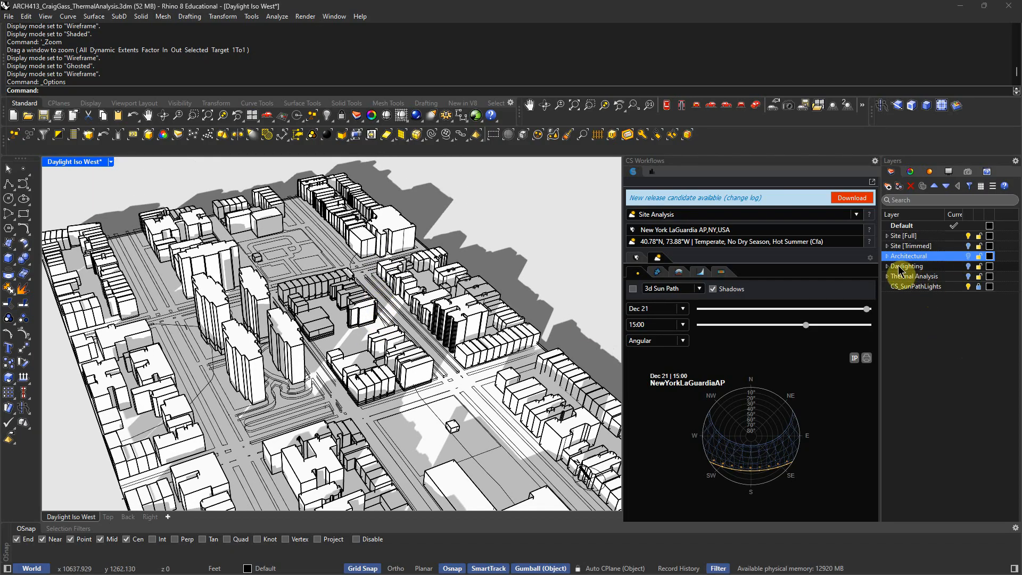
scroll(383, 274, "down", 5)
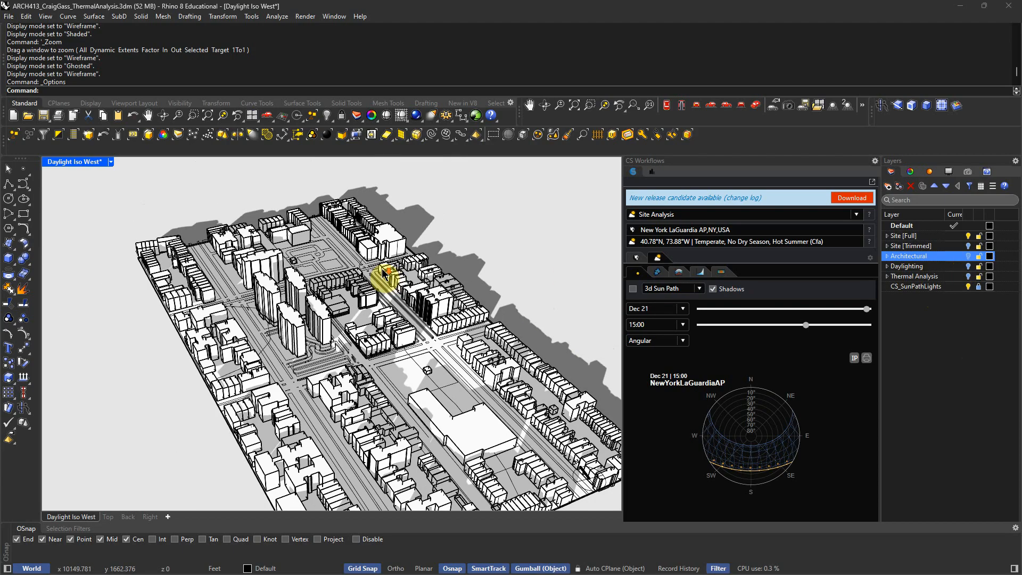
scroll(430, 194, "up", 5)
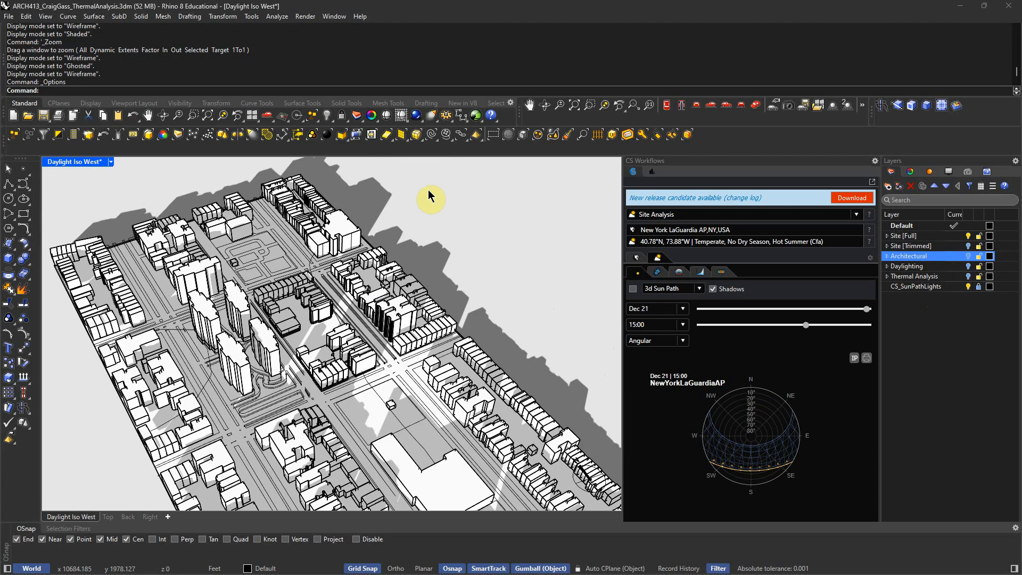
scroll(394, 365, "down", 1)
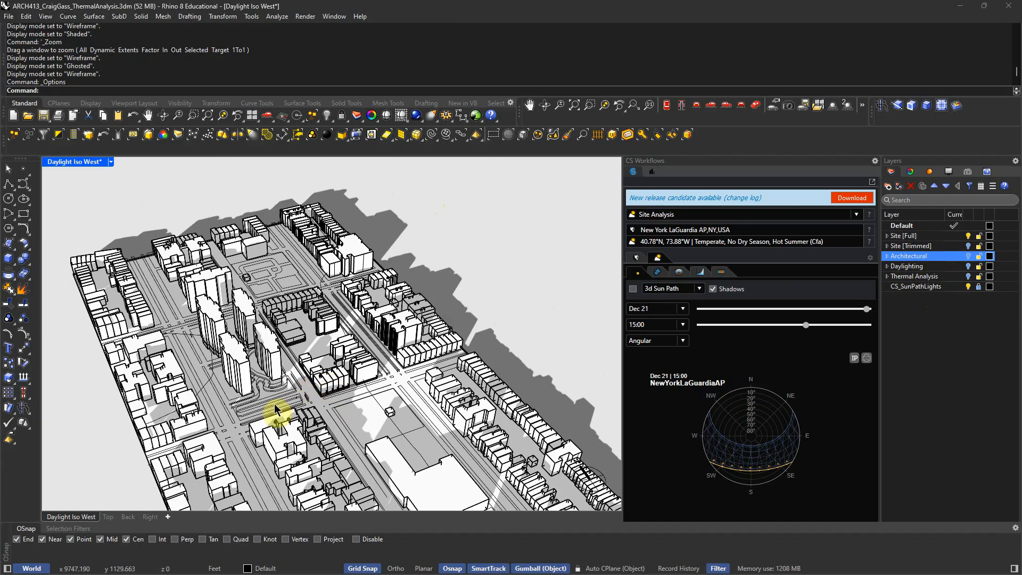
mouse_move(332, 433)
right_mouse_down()
mouse_move(325, 414)
mouse_move(329, 434)
right_mouse_up()
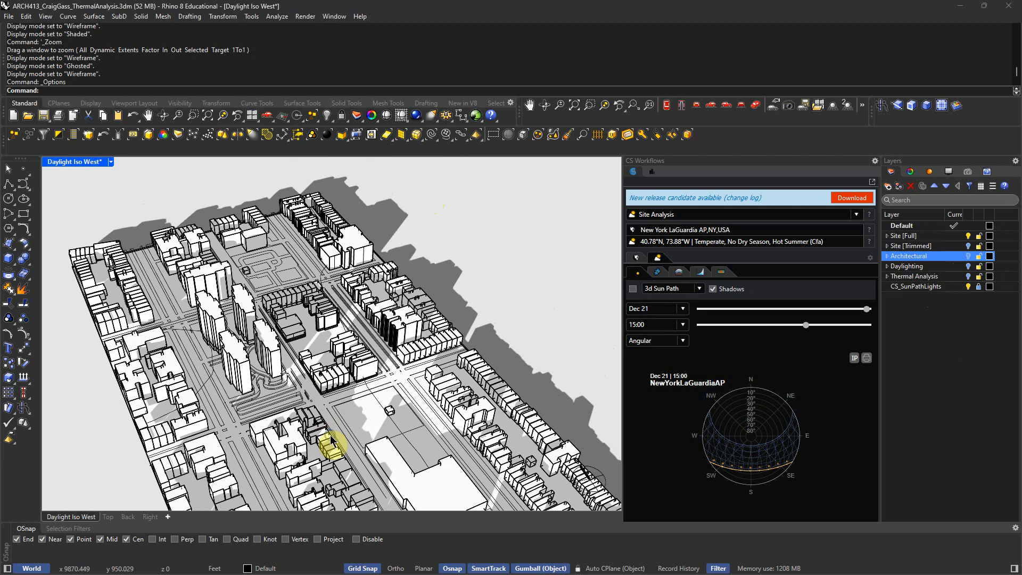
scroll(331, 349, "down", 8)
right_click_drag(334, 359, 371, 380)
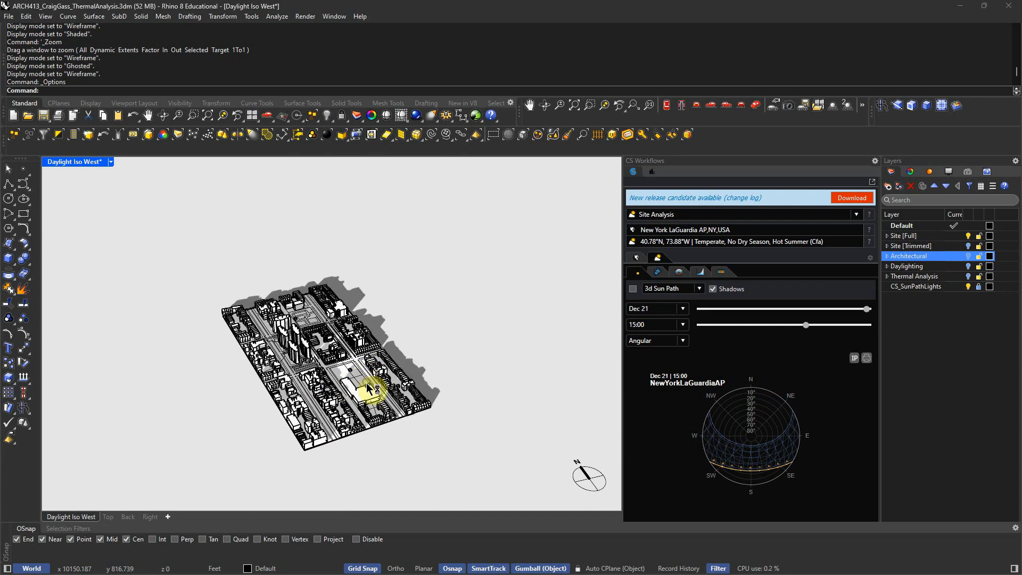
Step: Show the Site [Trimmed] layer and hide the Site [Full] layer, leaving only the trimmed city blocks in view
left_click(965, 247)
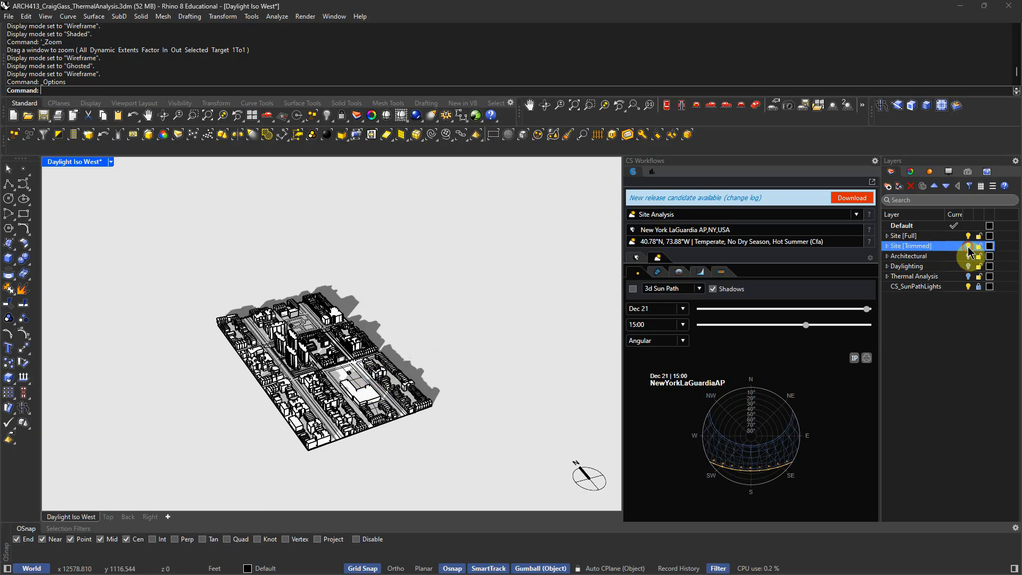
left_click(968, 235)
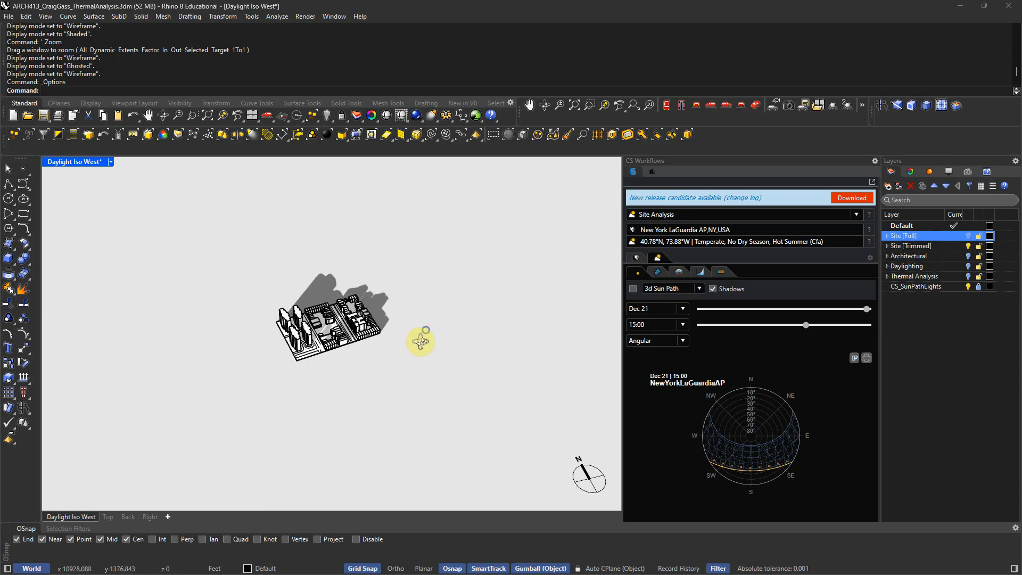
scroll(344, 319, "up", 10)
right_click_drag(335, 325, 319, 342)
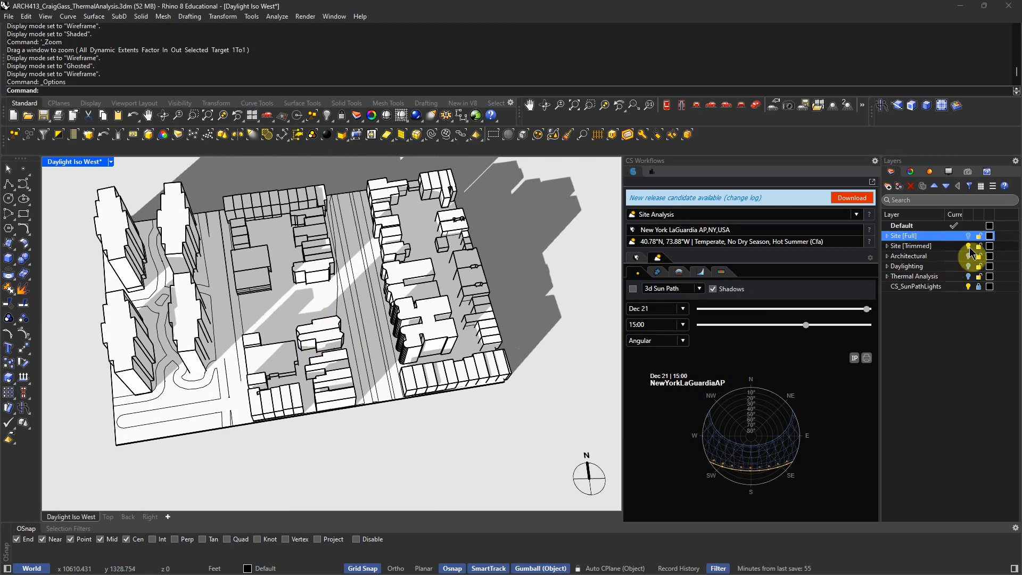
Step: Hide the main Site [Trimmed] layer and show the Daylighting layer together with its Site [Trimmed] sublayer
left_click(968, 245)
left_click(968, 255)
left_click(968, 255)
left_click(968, 266)
left_click(887, 267)
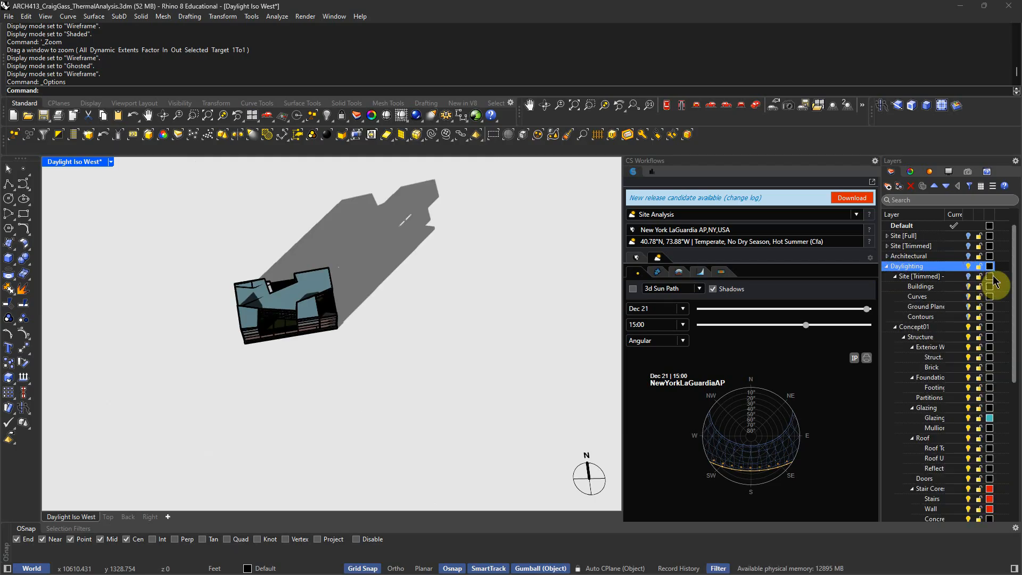
left_click(969, 276)
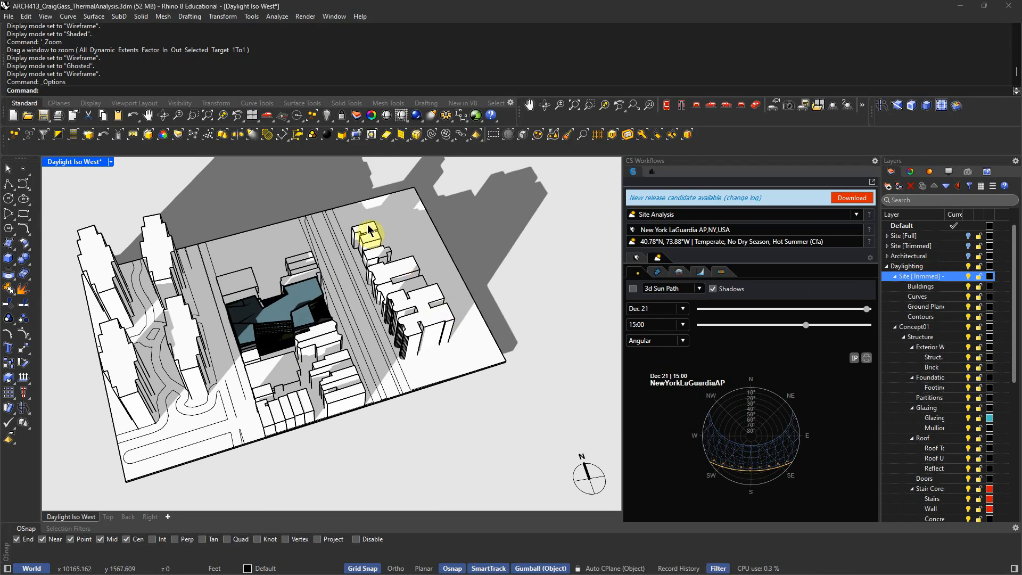
Step: Examine the concept building, the surrounding trimmed site and their shadows from several angles
right_click_drag(237, 265, 213, 281)
right_click_drag(315, 355, 282, 330)
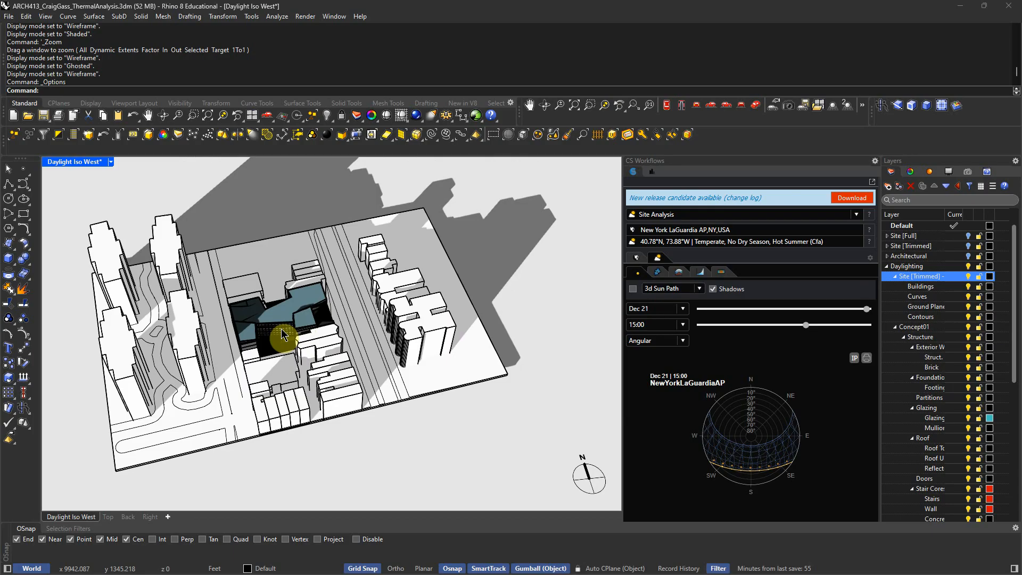
right_click_drag(406, 353, 394, 371)
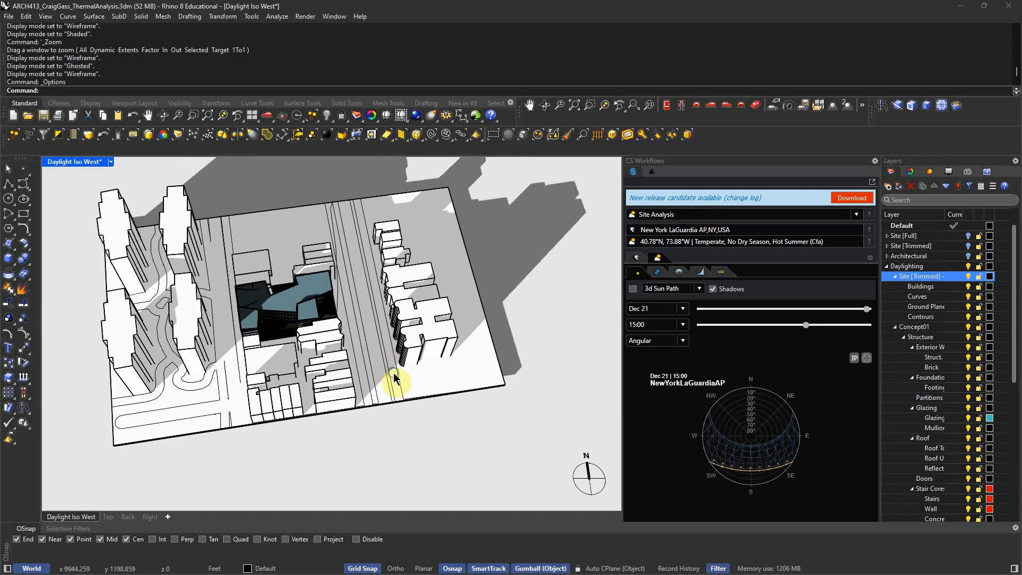
right_click_drag(258, 392, 247, 361)
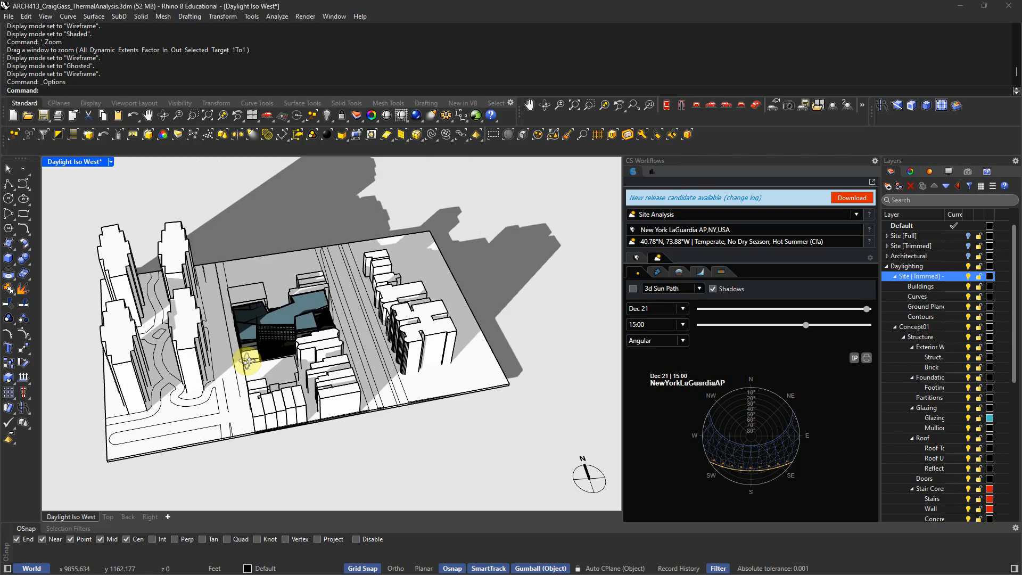
right_click_drag(246, 361, 435, 422)
scroll(301, 377, "up", 5)
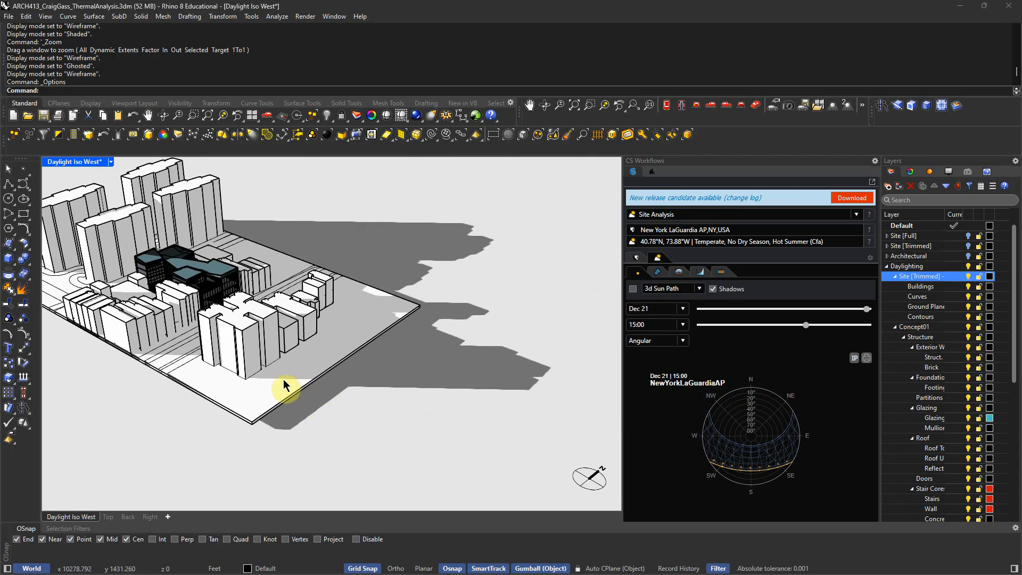
scroll(301, 358, "down", 8)
right_click_drag(370, 381, 395, 353)
scroll(383, 324, "up", 5)
right_click_drag(375, 303, 399, 348)
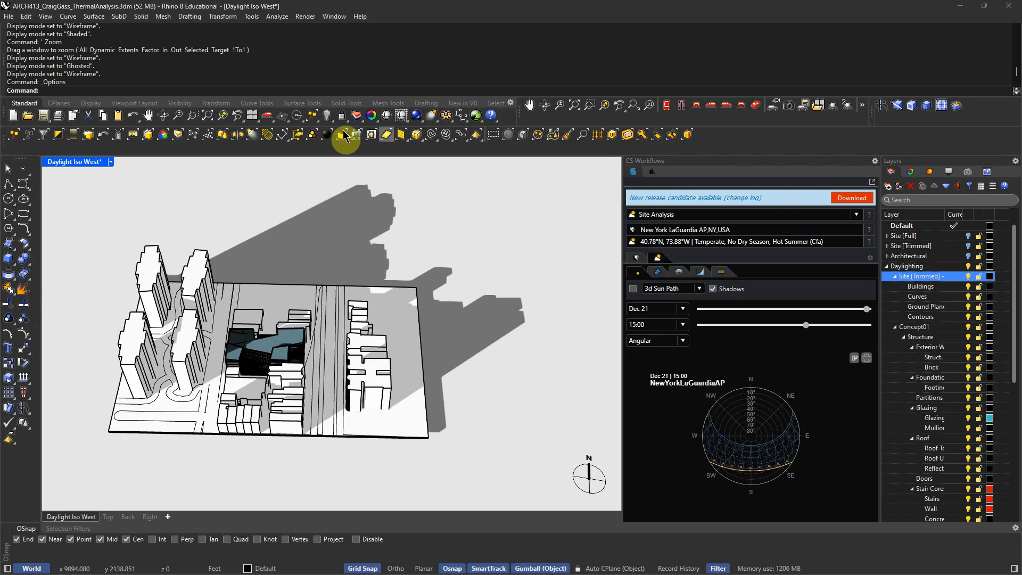
Step: Turn off the ground plane in the CSShadows display mode settings and check the shadows around the building
left_click(446, 116)
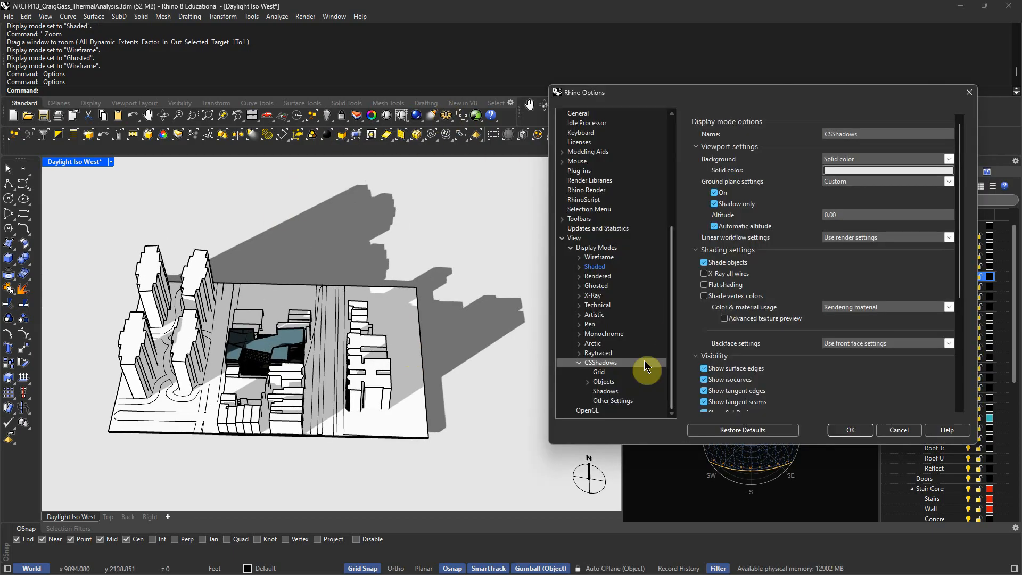
left_click(573, 238)
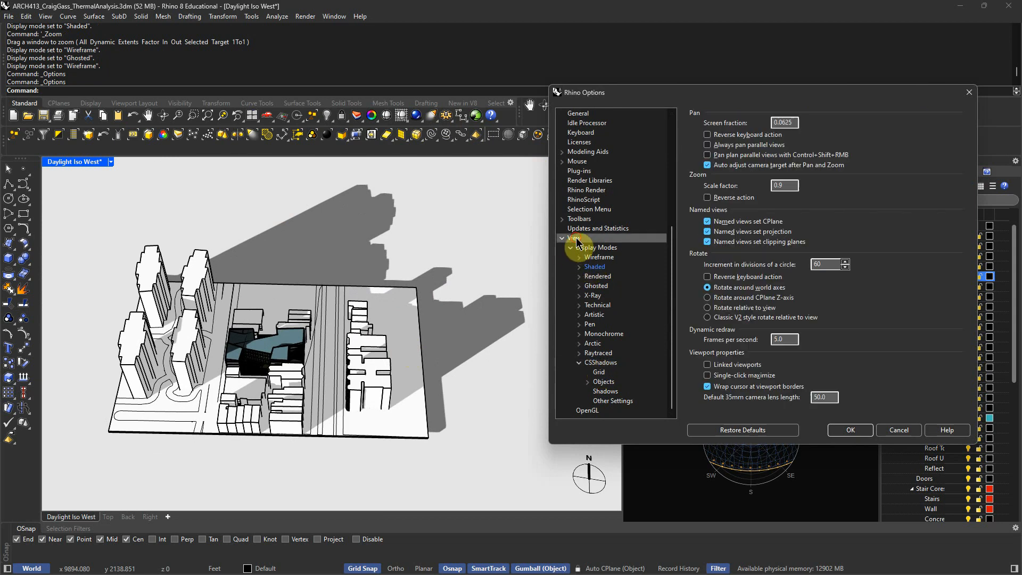
left_click(601, 363)
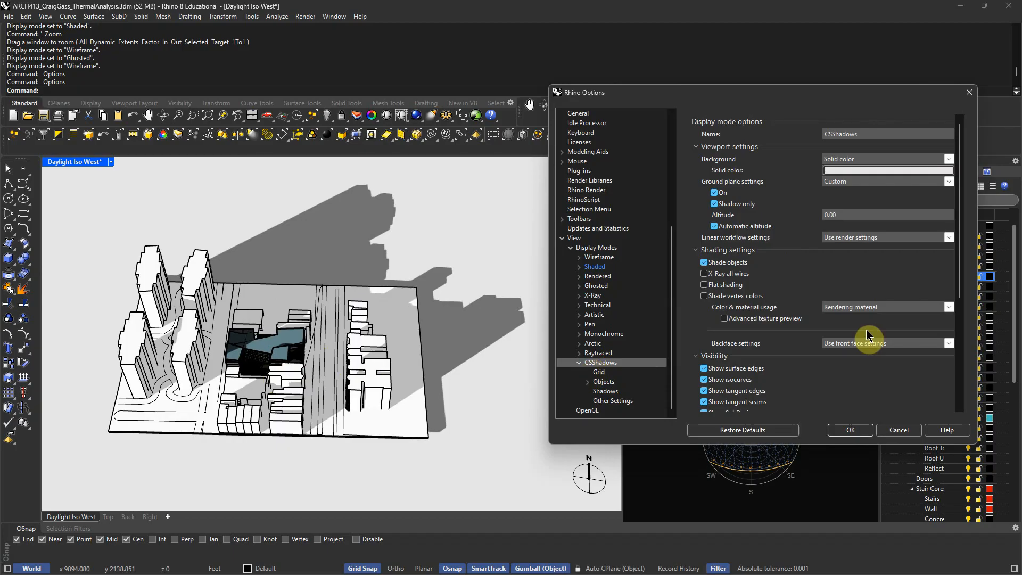
left_click(714, 195)
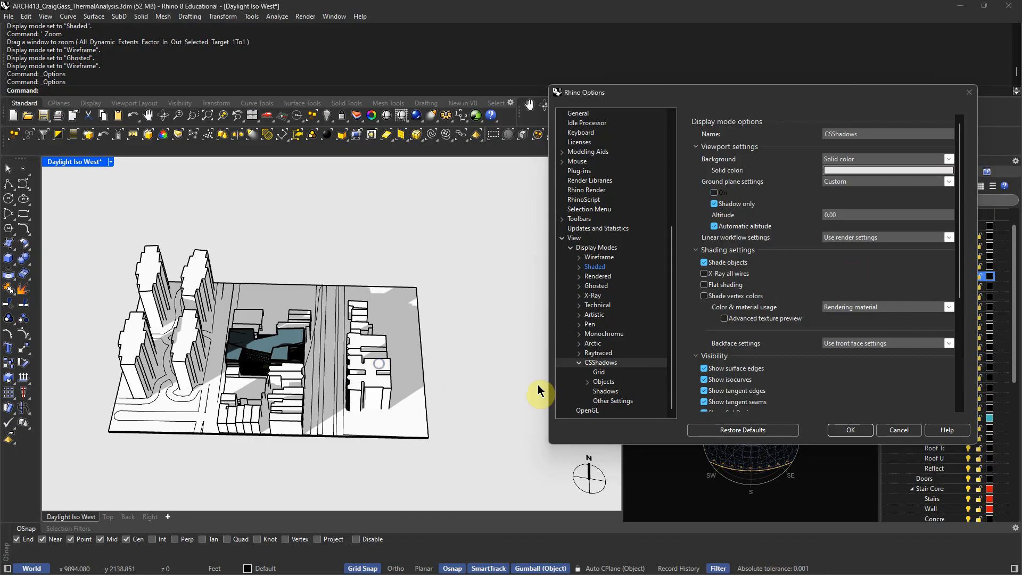
left_click(863, 434)
right_click_drag(354, 446, 302, 387)
scroll(320, 415, "up", 8)
scroll(302, 388, "down", 3)
scroll(288, 298, "up", 4)
scroll(285, 291, "down", 4)
scroll(292, 304, "down", 2)
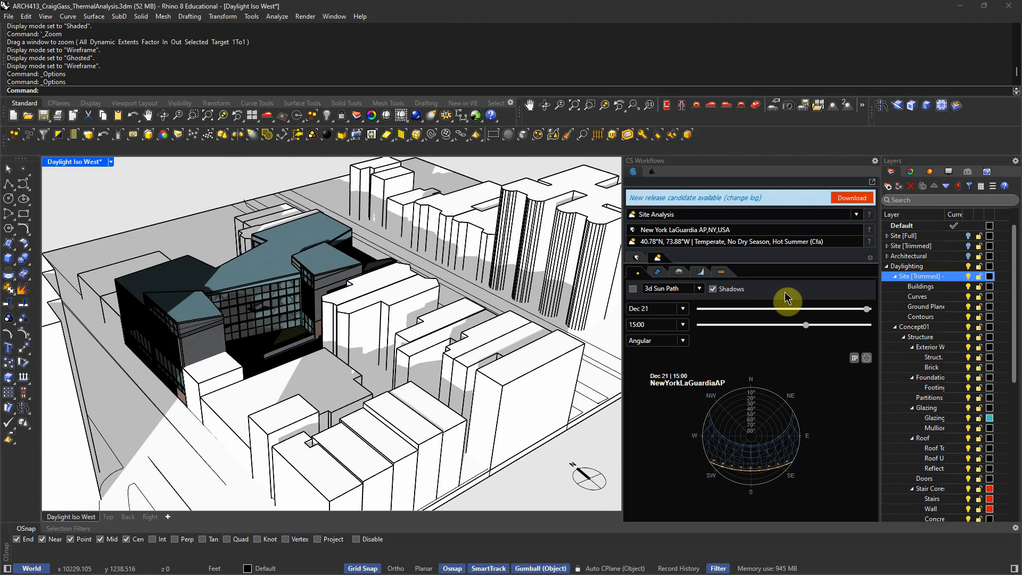
Step: Turn off the shadows, view the building in Shaded display mode, and switch the shadows back on
left_click(713, 289)
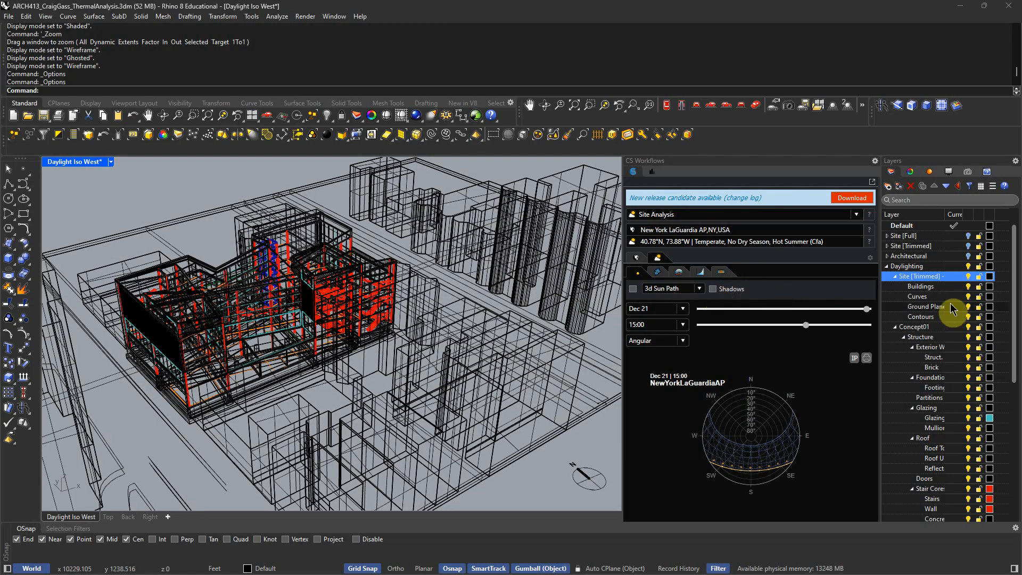
left_click(112, 163)
left_click(142, 198)
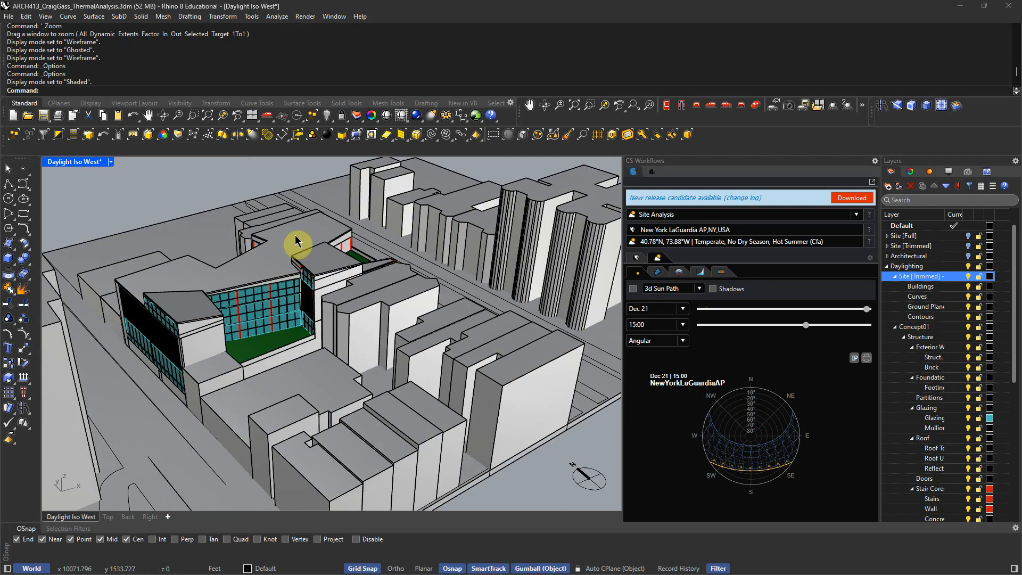
right_click_drag(322, 338, 289, 370)
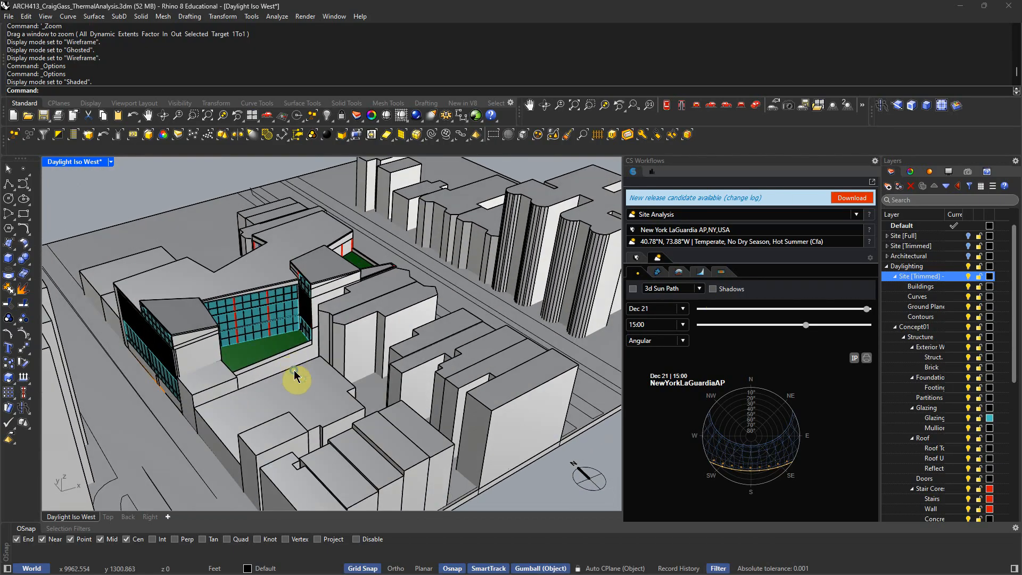
left_click(712, 289)
right_click_drag(360, 359, 336, 297)
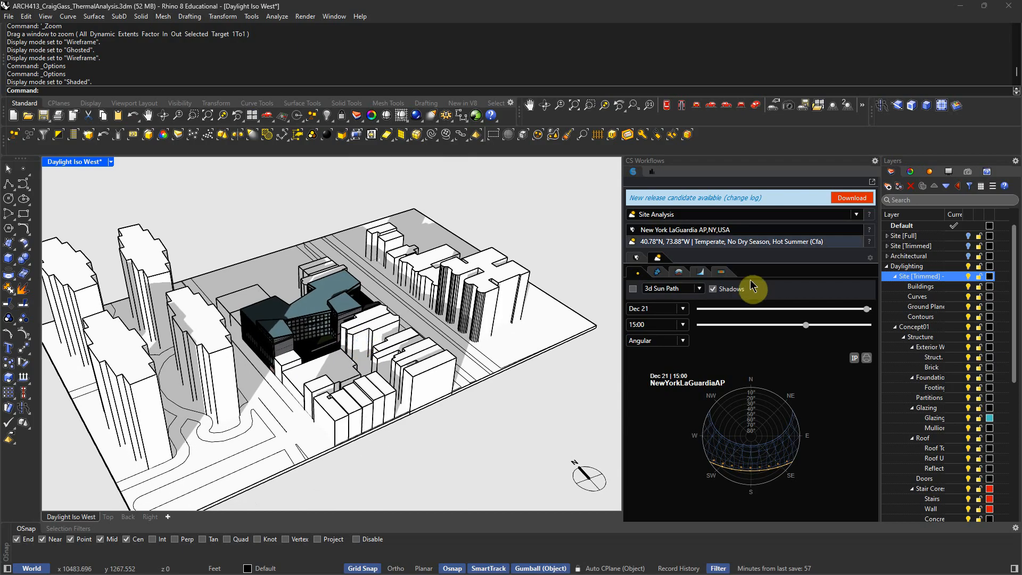
Step: Set the color and material usage of the CSShadows display mode to Object's color
left_click(446, 117)
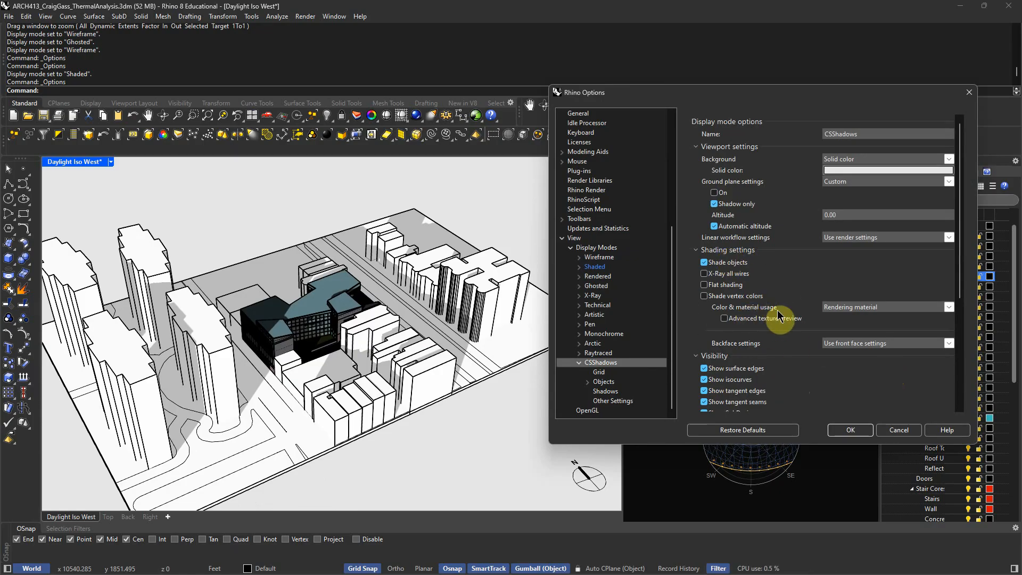
left_click(950, 308)
left_click(859, 318)
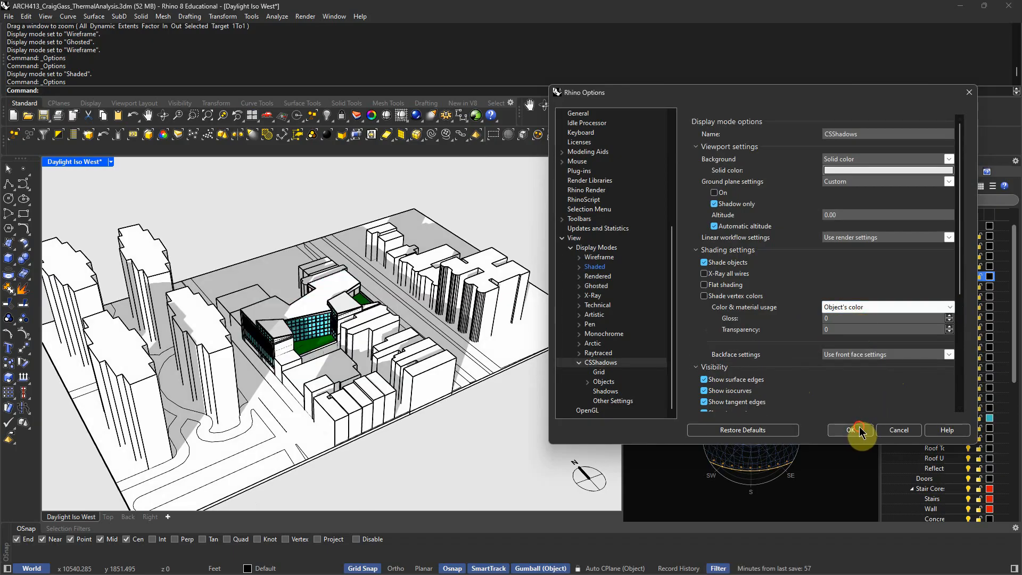
left_click(851, 430)
scroll(402, 372, "up", 2)
scroll(331, 320, "up", 4)
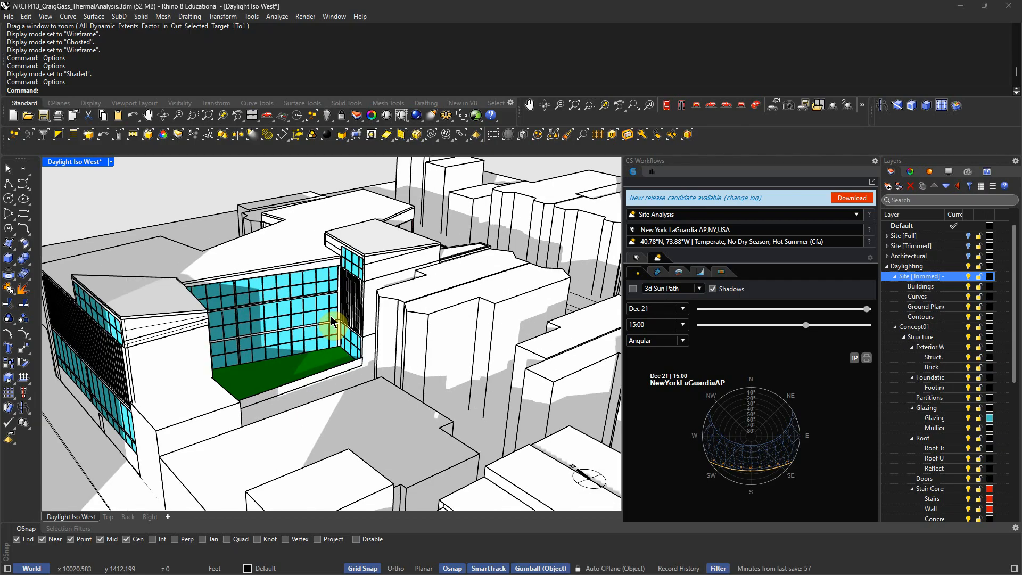
Step: Display the 3D wind rose over the trimmed site
right_click_drag(354, 372, 296, 395)
scroll(358, 346, "down", 6)
scroll(345, 388, "down", 4)
right_click_drag(345, 388, 340, 417)
scroll(331, 432, "up", 3)
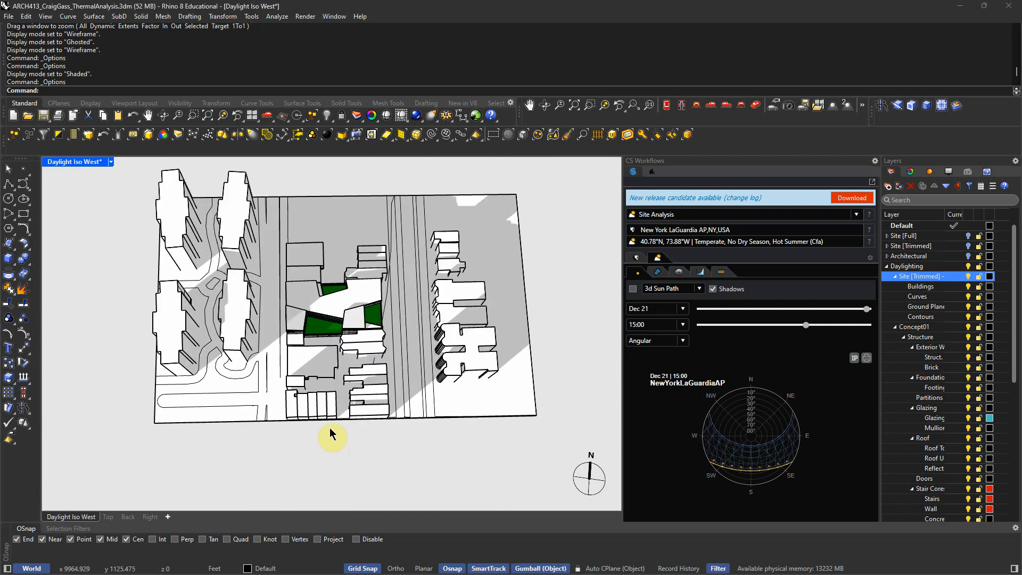
left_click(658, 272)
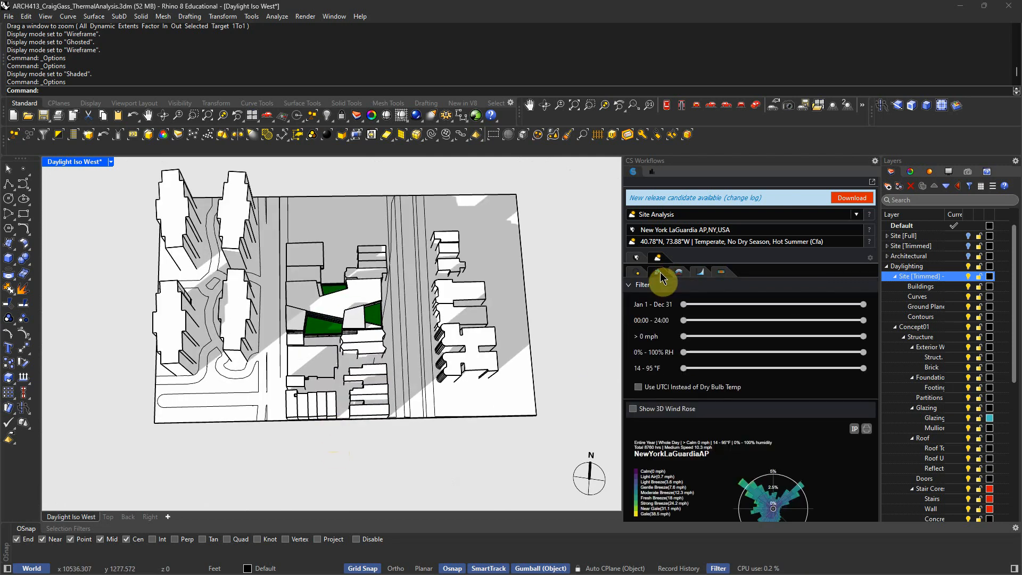
left_click(633, 409)
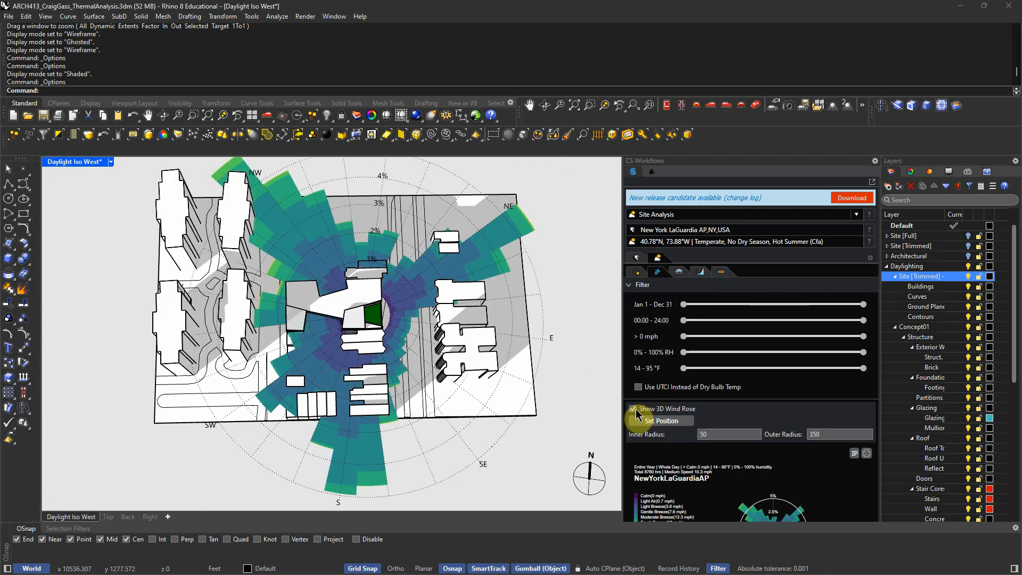
right_click_drag(564, 373, 545, 317)
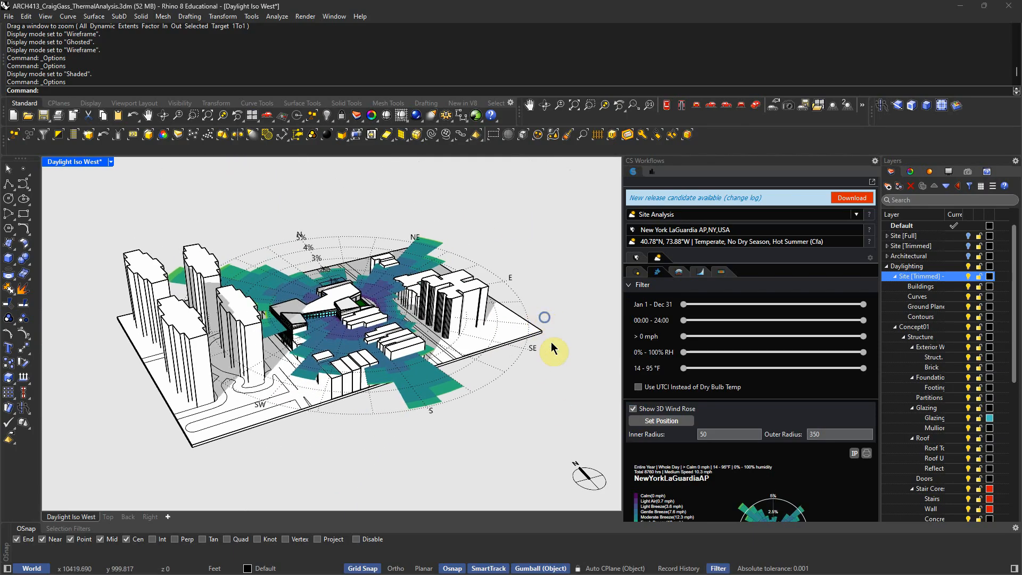
Step: Limit the wind data to Sep 29 - Mar 20 and refresh the 3D wind rose
left_click_drag(683, 304, 760, 304)
left_click_drag(862, 305, 820, 305)
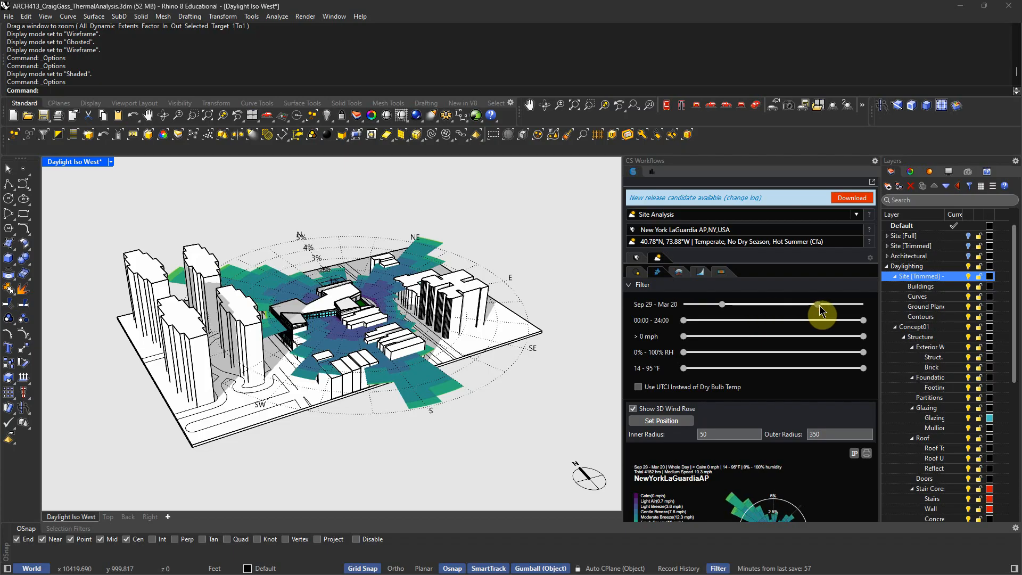
left_click(634, 409)
left_click(635, 409)
Step: Set the outer radius of the 3D wind rose to 250 and view it around the concept building
right_click_drag(487, 381, 449, 451)
scroll(391, 399, "down", 8)
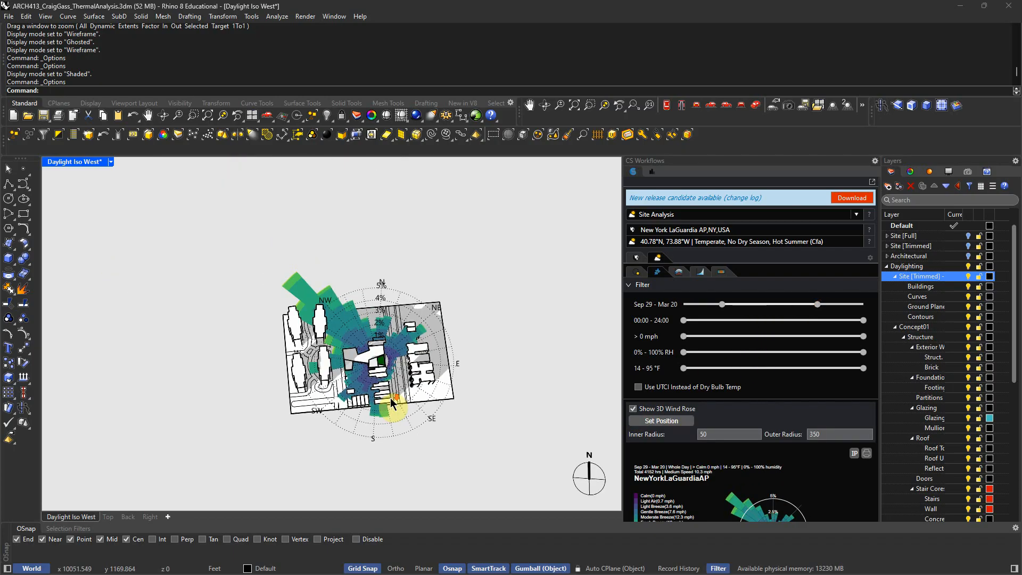
double_click(838, 432)
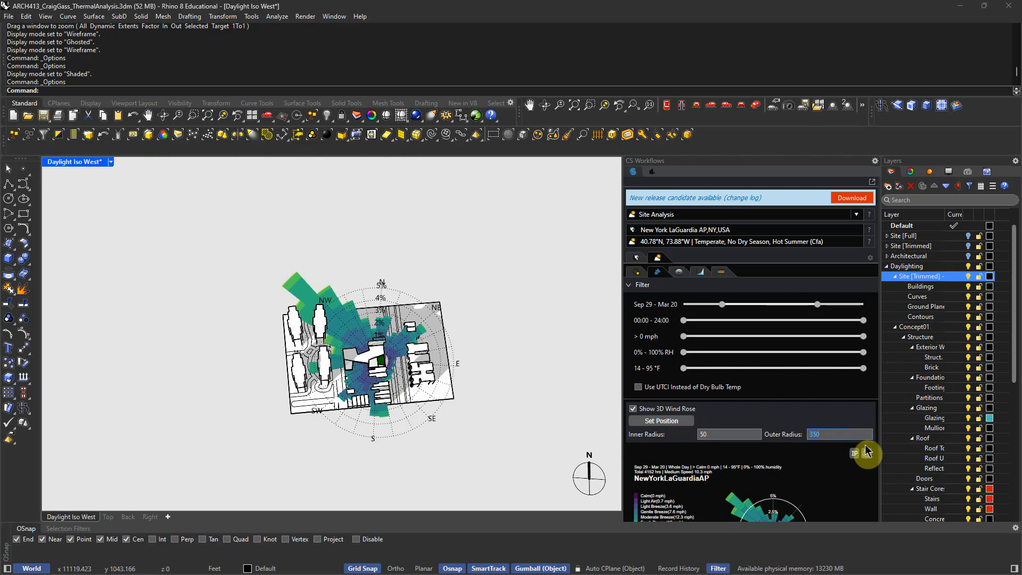
type("250")
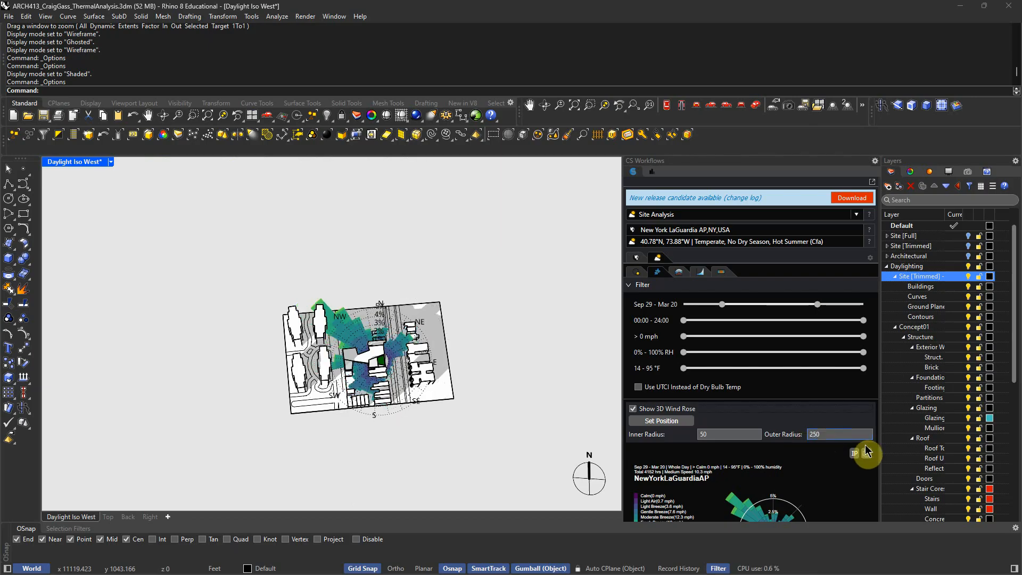
right_click_drag(377, 398, 392, 314)
scroll(370, 385, "up", 7)
right_click_drag(398, 396, 399, 384)
right_click_drag(491, 457, 505, 453)
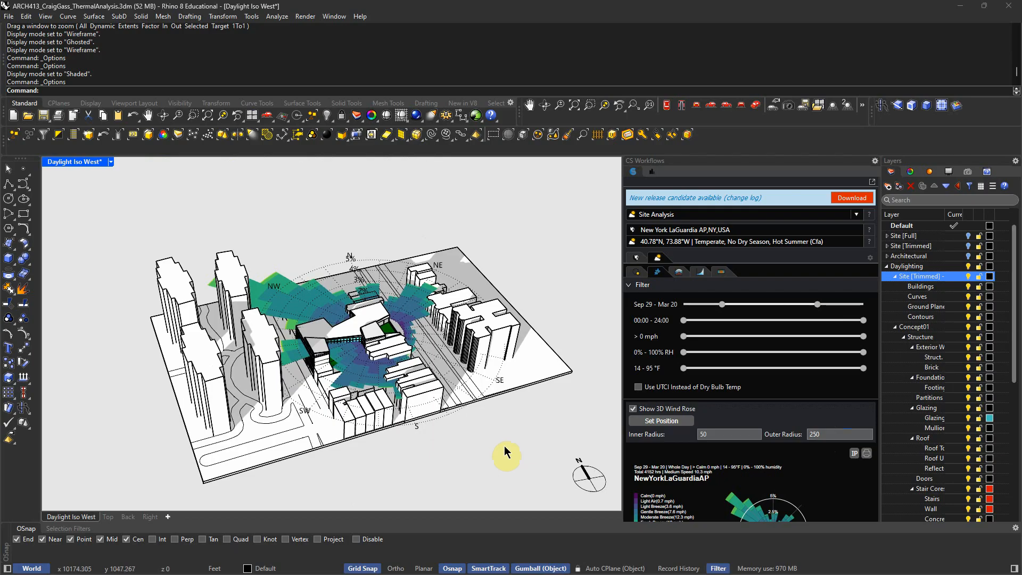
Step: Hide the 3D wind rose and turn on the sun path shadows over the trimmed site for Dec 21 at 15:00
left_click(633, 409)
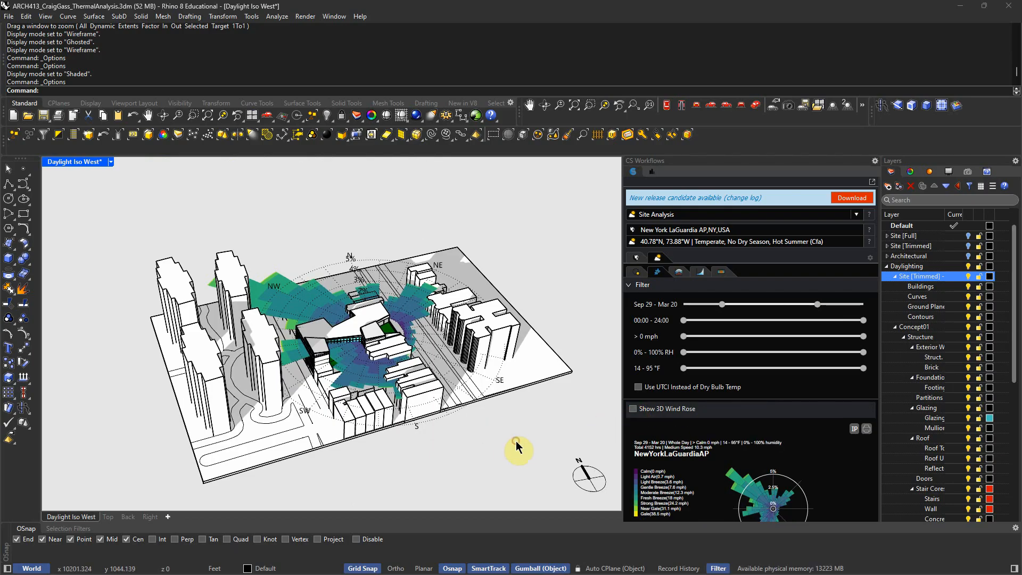
left_click(662, 260)
left_click(713, 289)
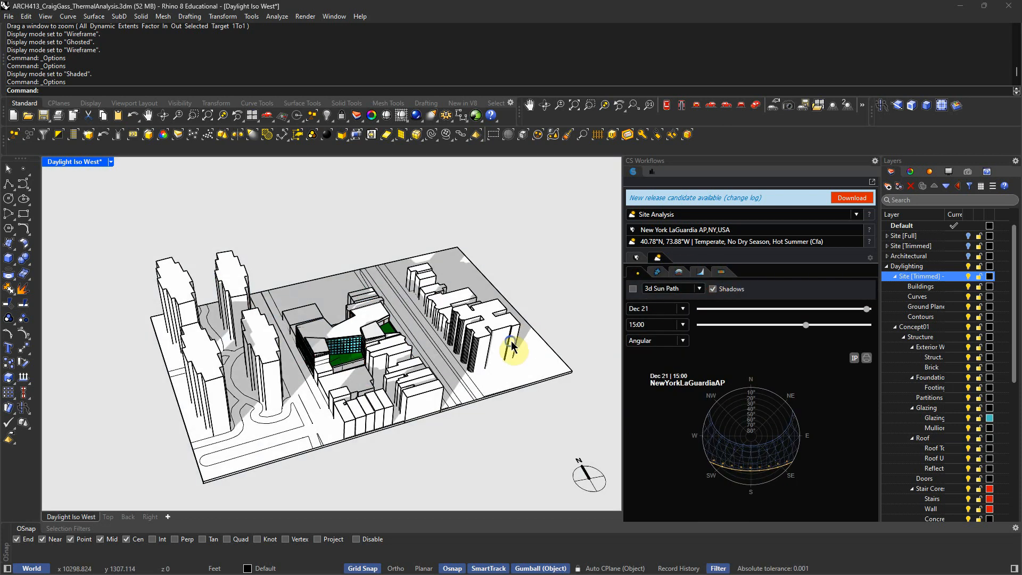
right_click_drag(514, 349, 506, 368)
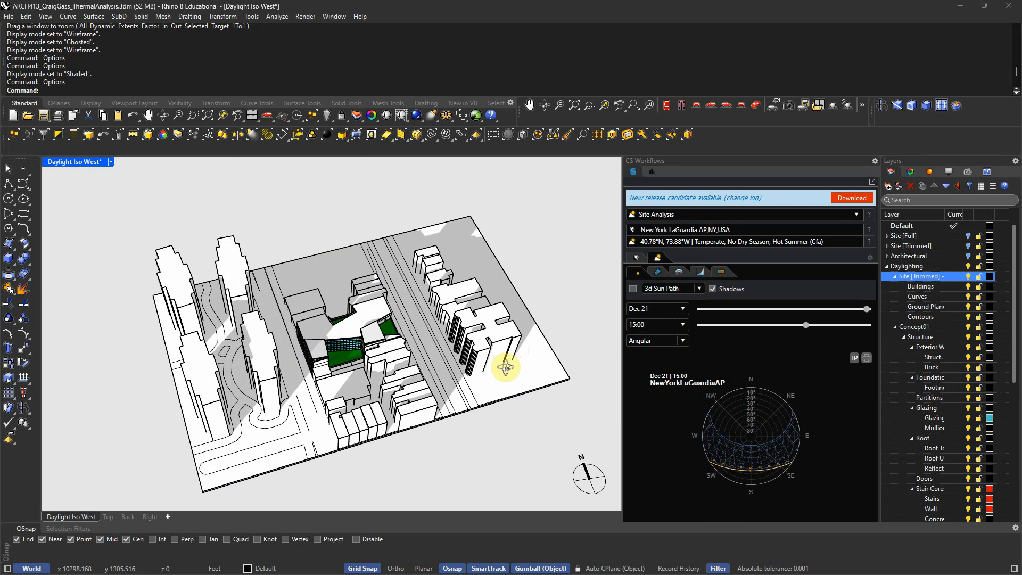
right_click_drag(308, 427, 479, 384)
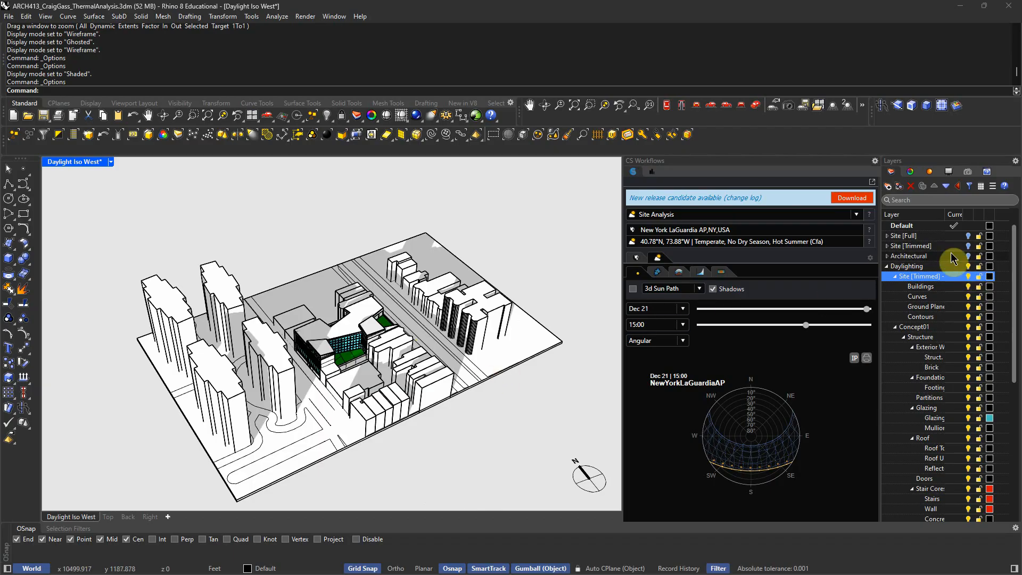
Step: Show the Site [Full] layer to view the shadows across the whole neighborhood
left_click(968, 236)
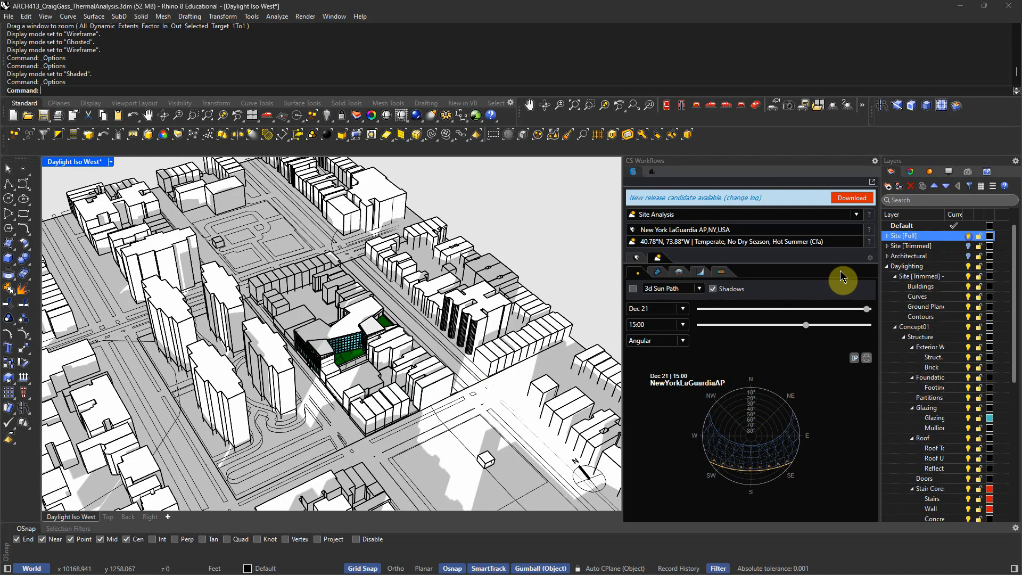
scroll(354, 342, "down", 5)
scroll(362, 343, "up", 2)
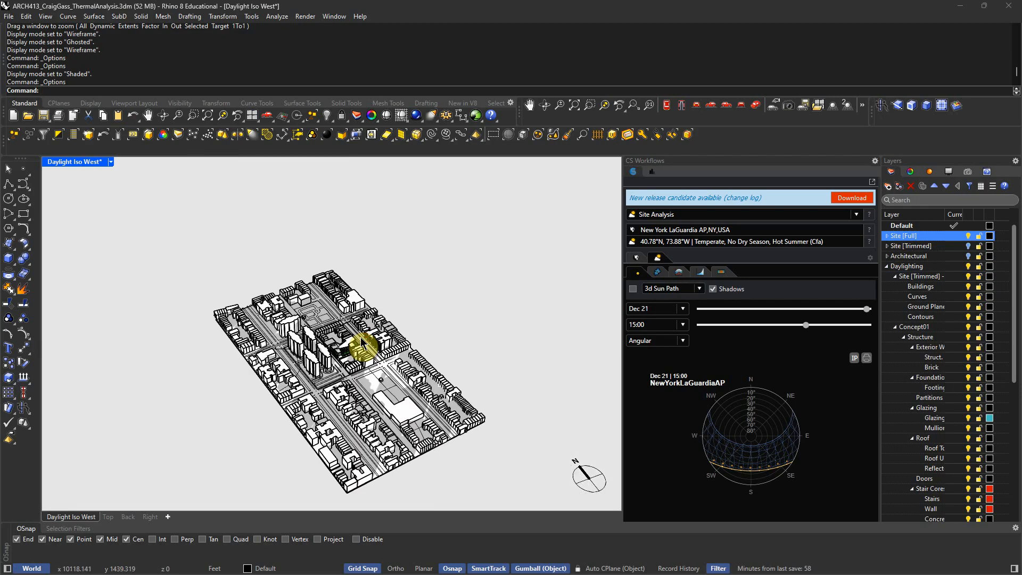
Step: Set the sun study time to 9 am and view the shadows on the concept building
left_click(683, 325)
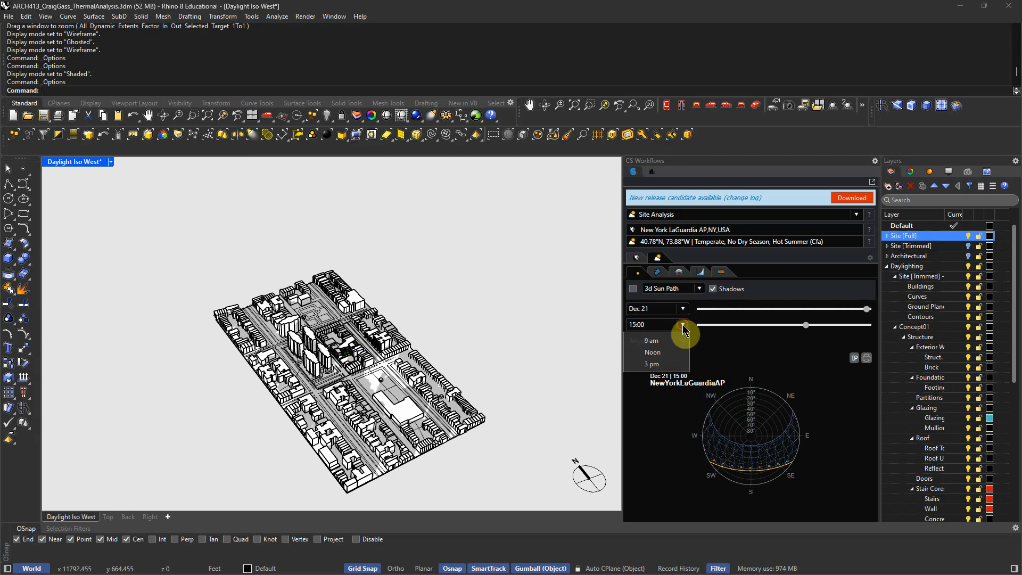
left_click(651, 348)
scroll(349, 351, "up", 5)
scroll(316, 388, "up", 1)
right_click_drag(341, 399, 409, 446)
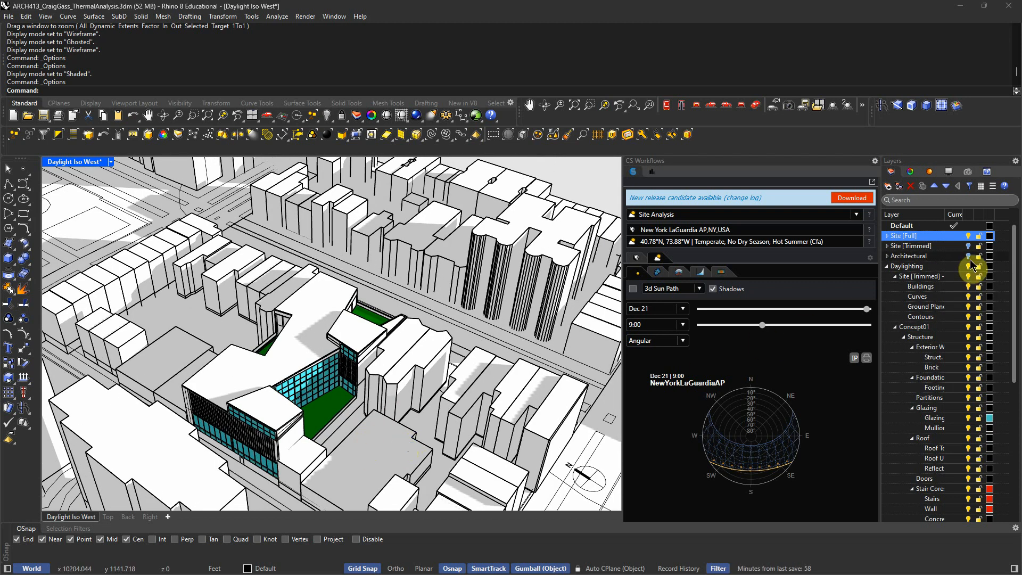
Step: Hide the Site [Full] layer so that only the trimmed site surrounds the concept building
left_click(968, 237)
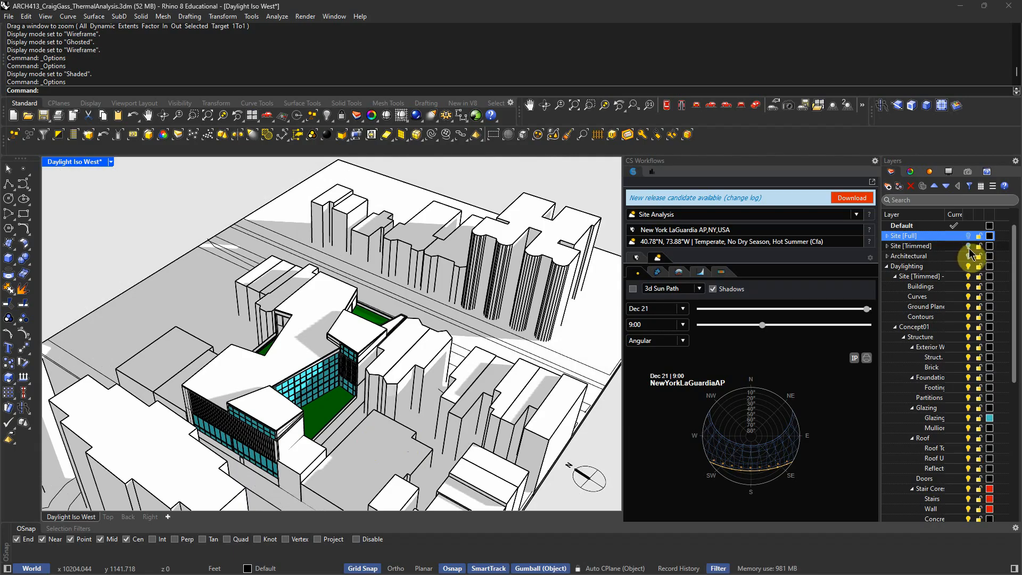
right_click_drag(532, 341, 417, 327)
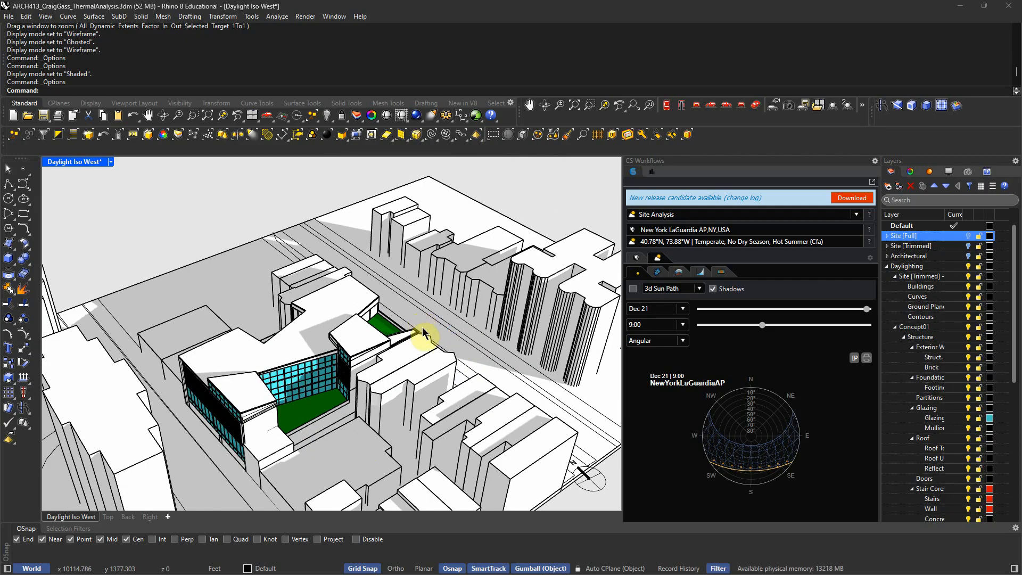
scroll(456, 359, "down", 5)
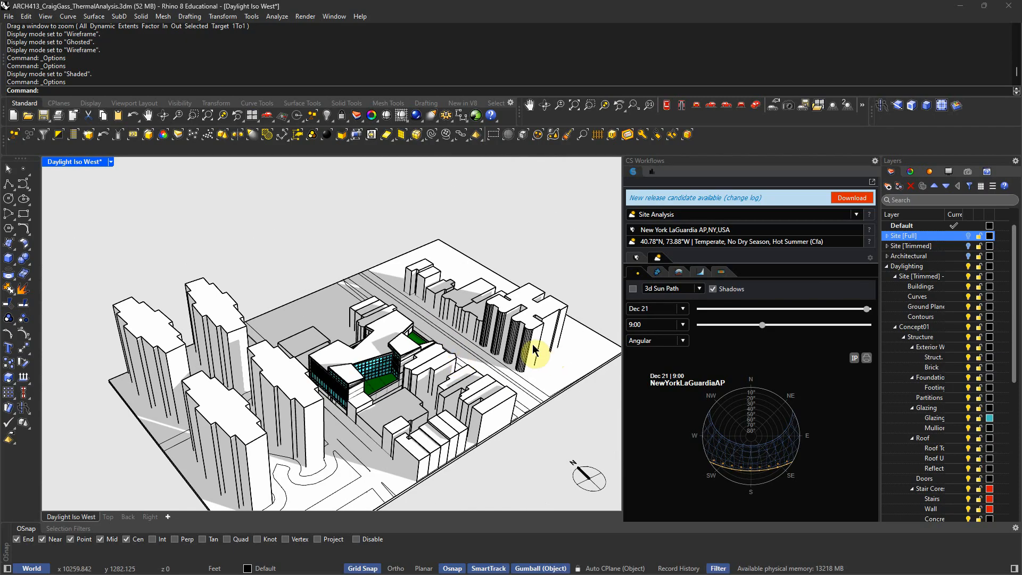
Step: Select the buildings across the street east of the concept building one by one to check their geometry type, and clear the selection
left_click(503, 314)
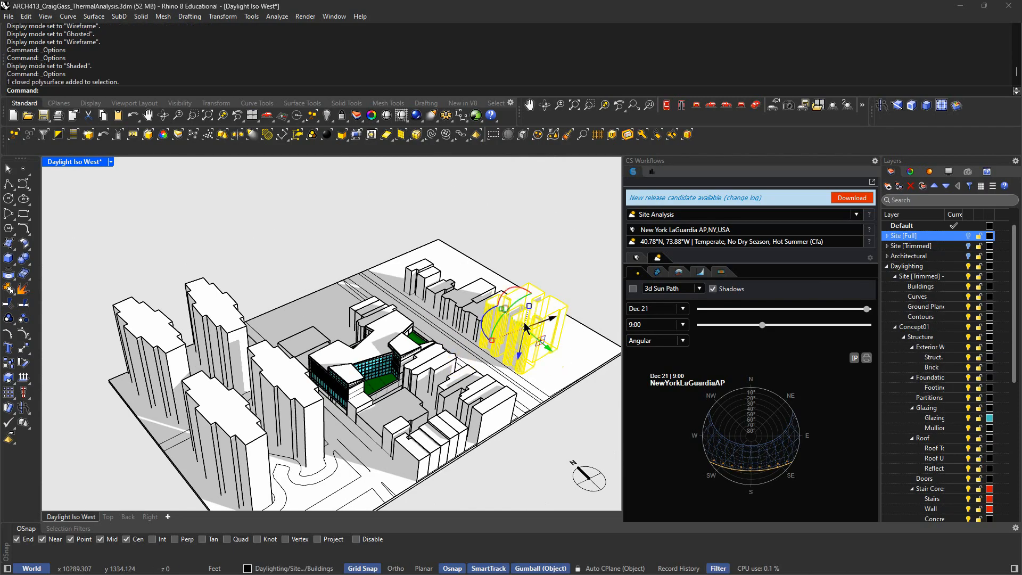
left_click(468, 313)
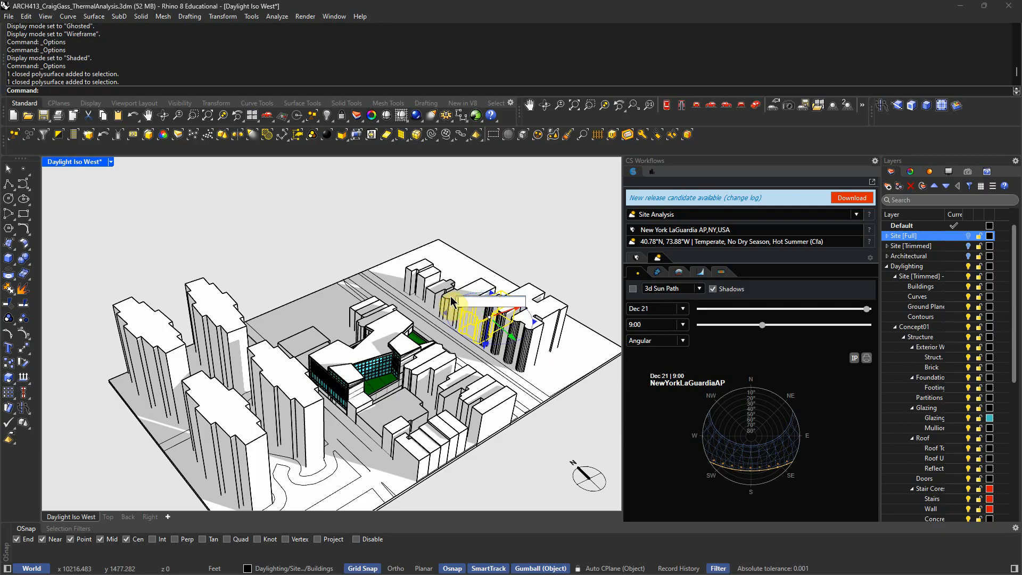
left_click(452, 301)
right_click_drag(468, 289, 540, 249)
left_click(444, 235)
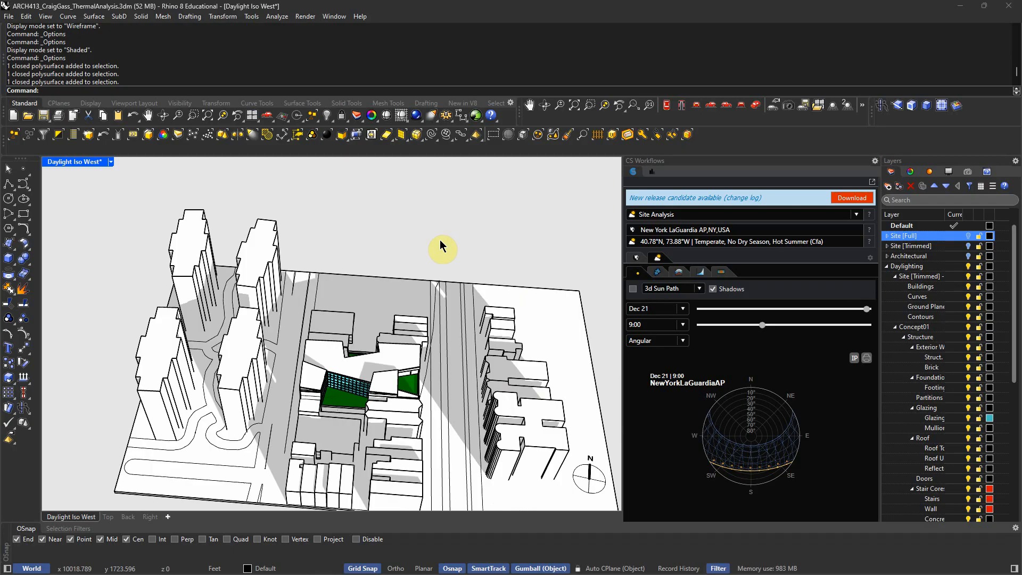
Step: Select each of the four towers west of the concept building in turn to check whether they are closed polysurfaces
right_click_drag(306, 424, 277, 386)
right_click_drag(334, 338, 243, 382)
left_click(244, 344)
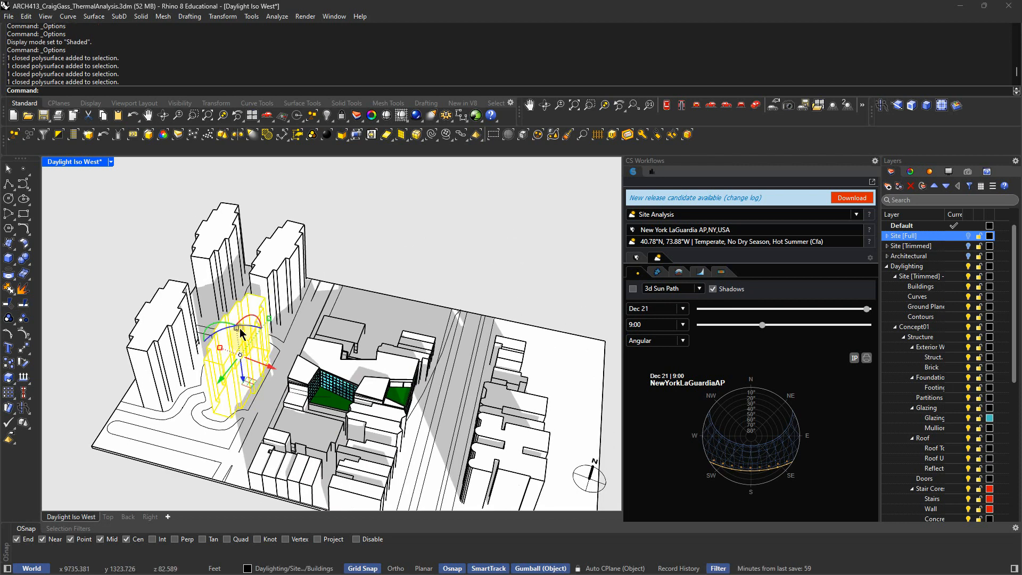
left_click(350, 224)
left_click(247, 327)
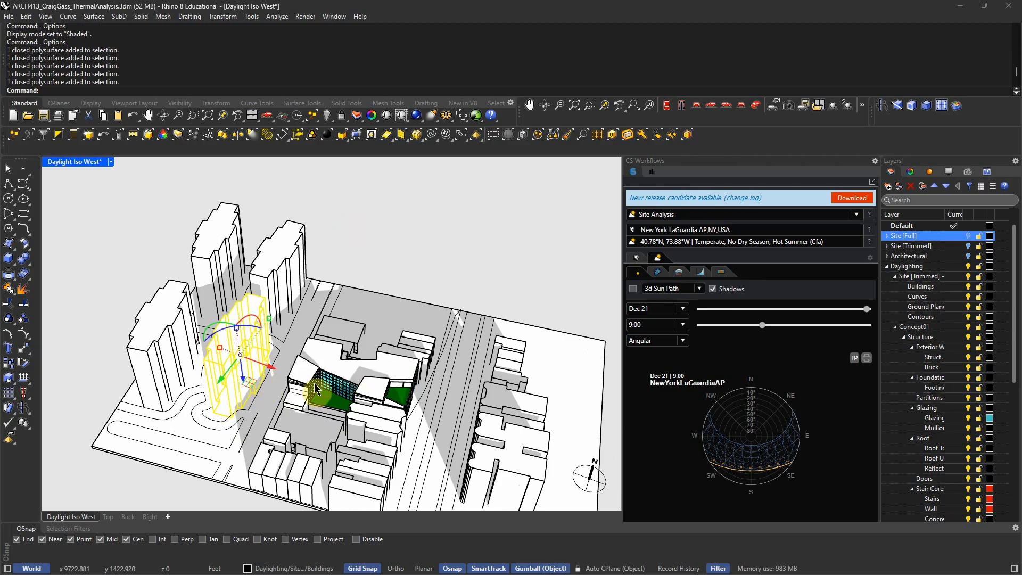
left_click(166, 333)
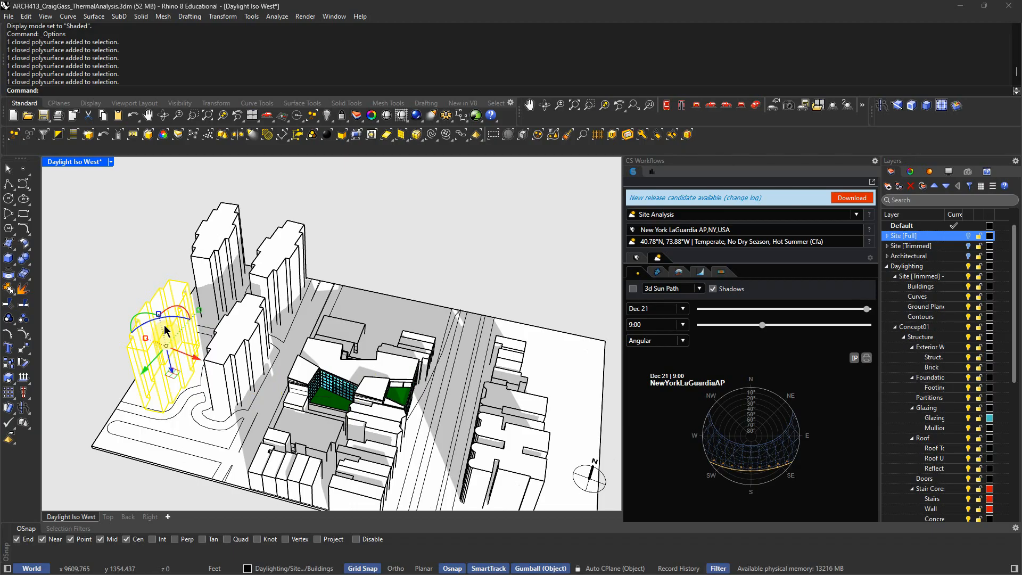
left_click(230, 327)
left_click(164, 315)
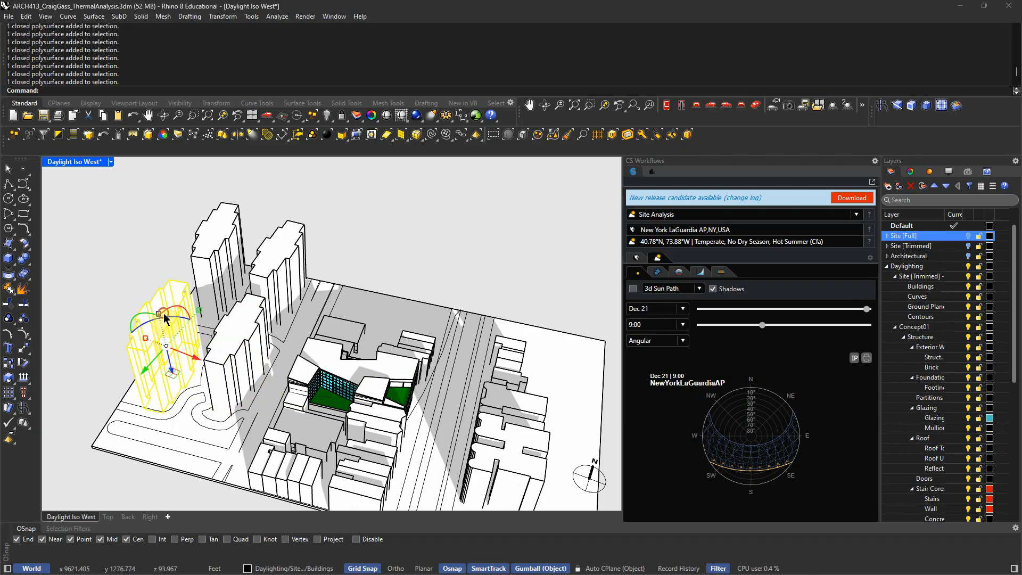
left_click(381, 251)
left_click(223, 245)
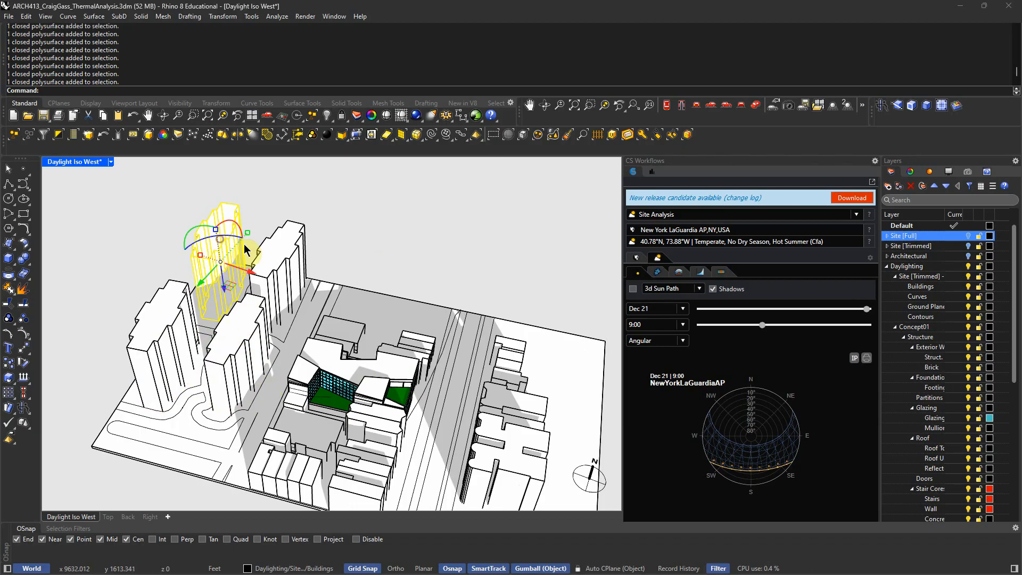
left_click(275, 252)
Step: Explode the tower closest to the concept building into separate surfaces
right_click_drag(364, 222, 379, 235)
right_click_drag(267, 354, 198, 302)
left_click(161, 259)
left_click(251, 318)
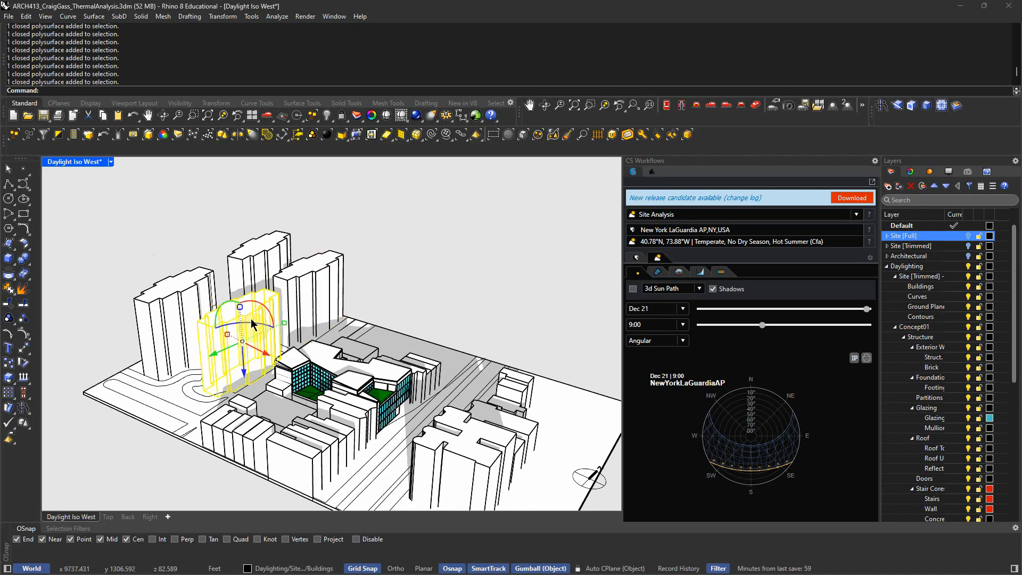
type("plode")
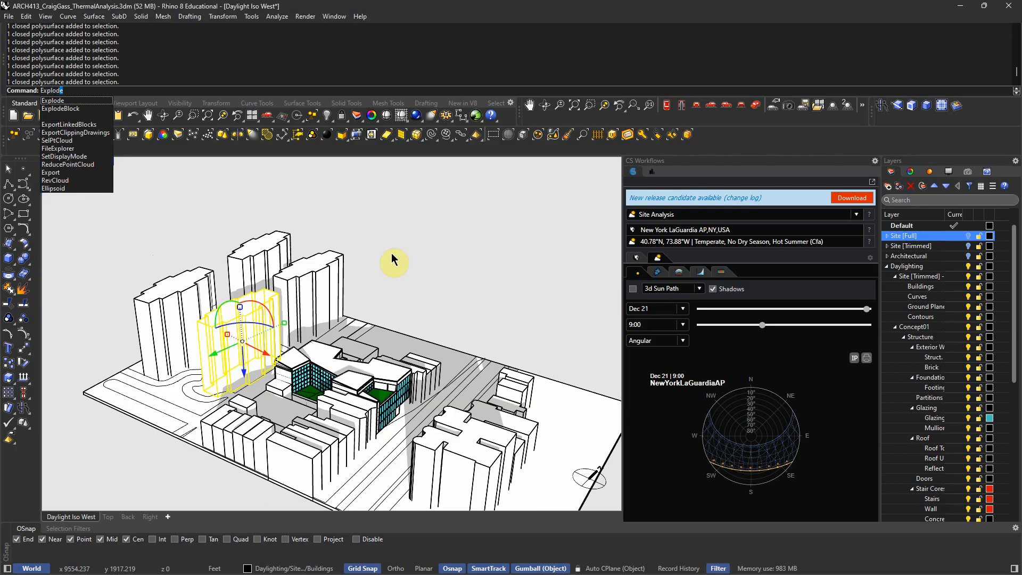
key("Return")
Step: Select individual faces of the exploded tower to check that they are separate open surfaces, and clear the selection
scroll(245, 346, "up", 2)
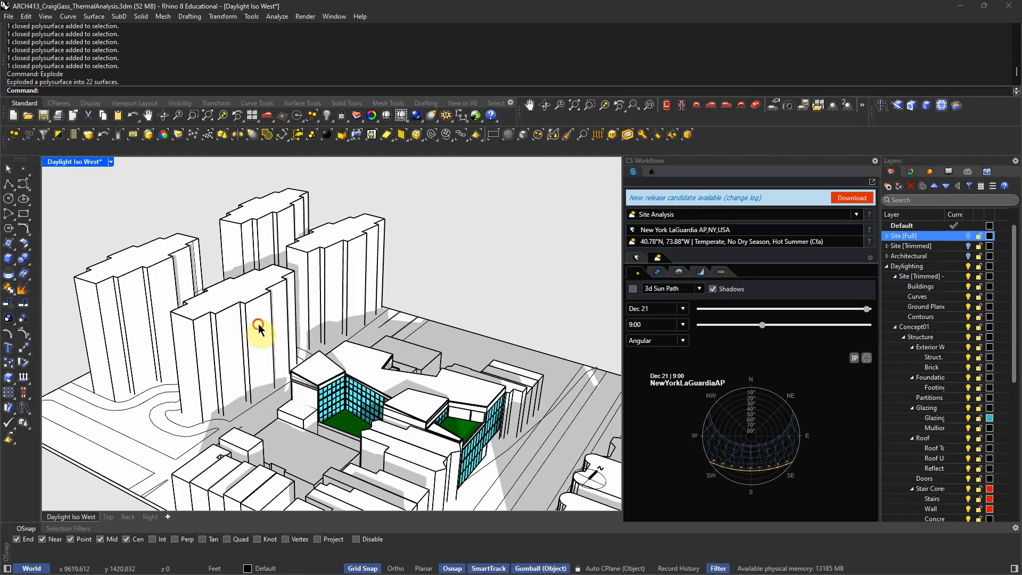
left_click(249, 330)
left_click(227, 321)
left_click(203, 334)
left_click(167, 220)
Step: Select the scalloped building directly beside the concept building to check its geometry type, and clear the selection
right_click_drag(166, 220, 267, 282)
scroll(308, 325, "down", 3)
right_click_drag(308, 326, 477, 359)
scroll(339, 292, "up", 9)
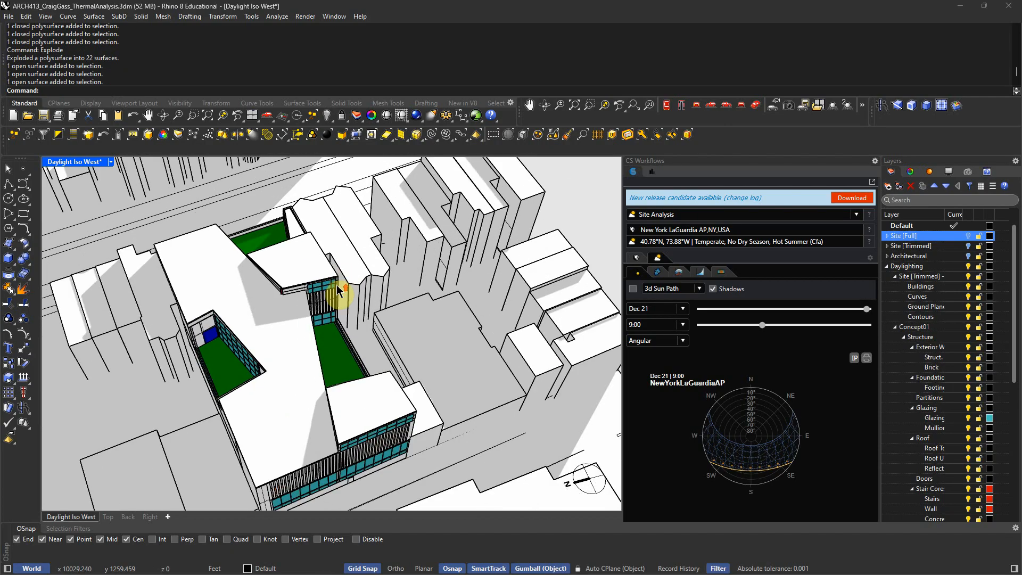
left_click(343, 262)
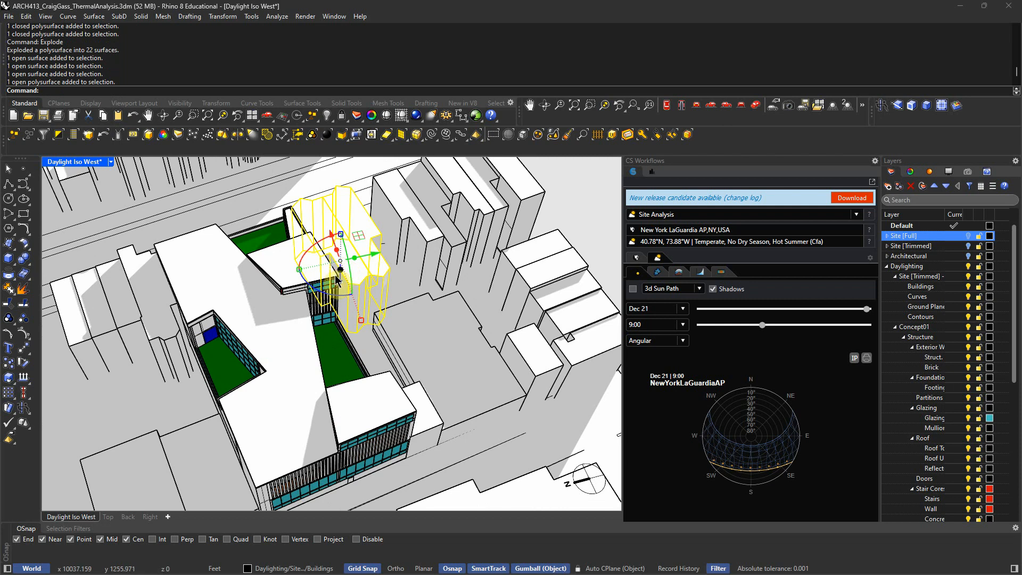
right_click_drag(359, 312, 310, 302)
scroll(269, 333, "down", 5)
scroll(292, 320, "up", 3)
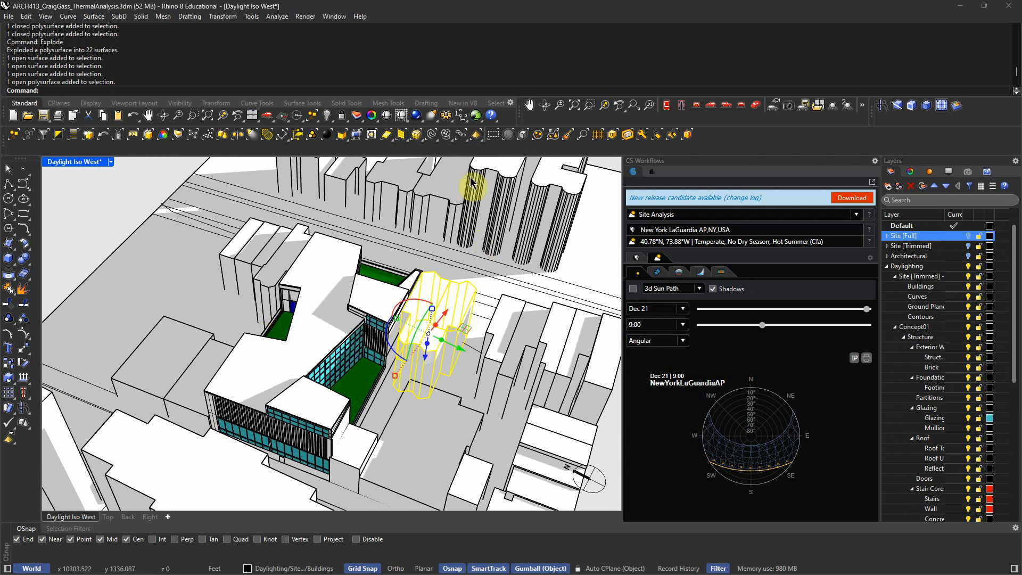
scroll(425, 218, "down", 5)
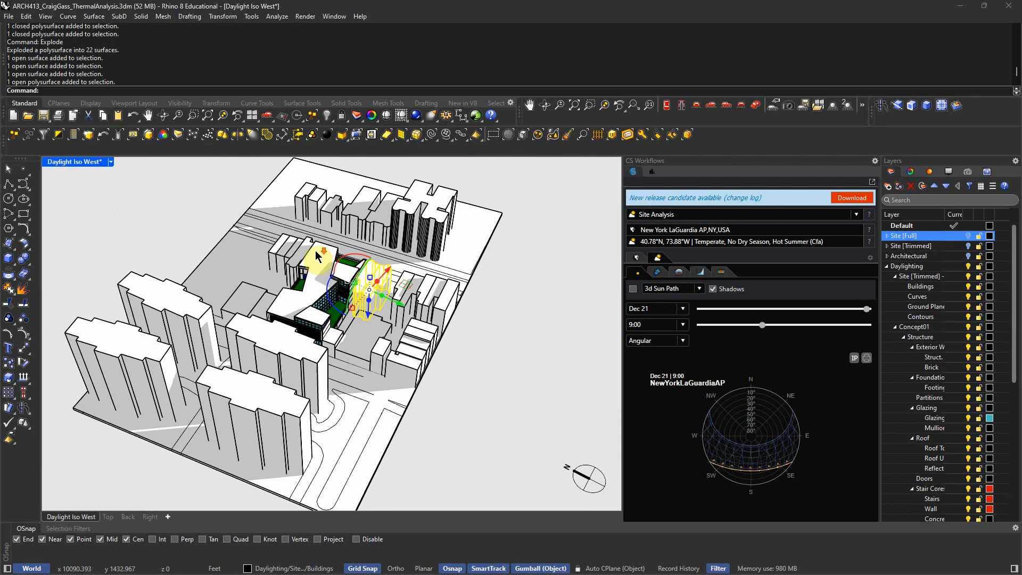
key("Escape")
Step: Collapse the Daylighting layer group and view the whole trimmed site with its shadows
right_click_drag(486, 319, 382, 364)
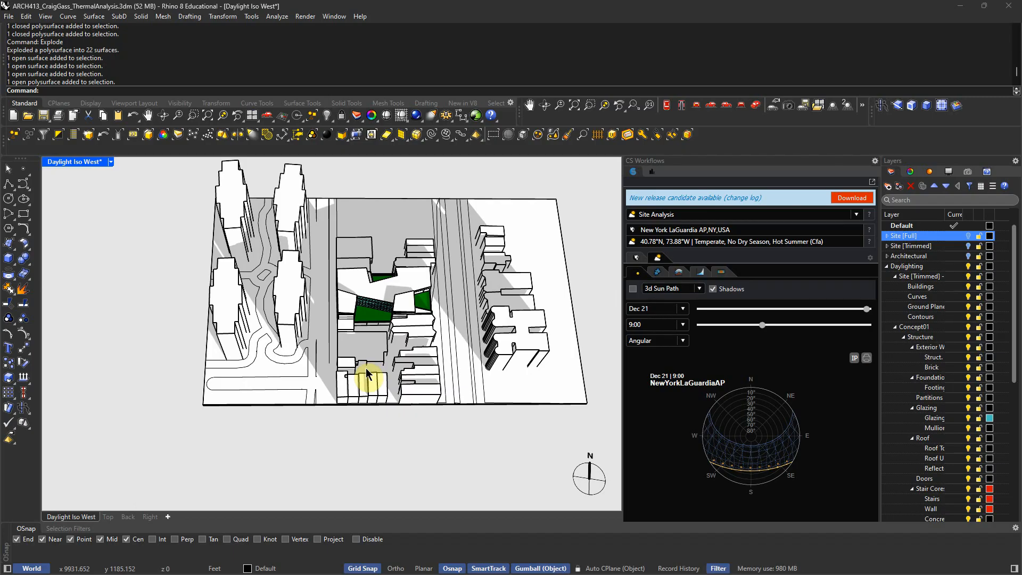
mouse_move(331, 376)
right_mouse_down()
mouse_move(315, 410)
mouse_move(338, 392)
mouse_move(331, 377)
right_mouse_up()
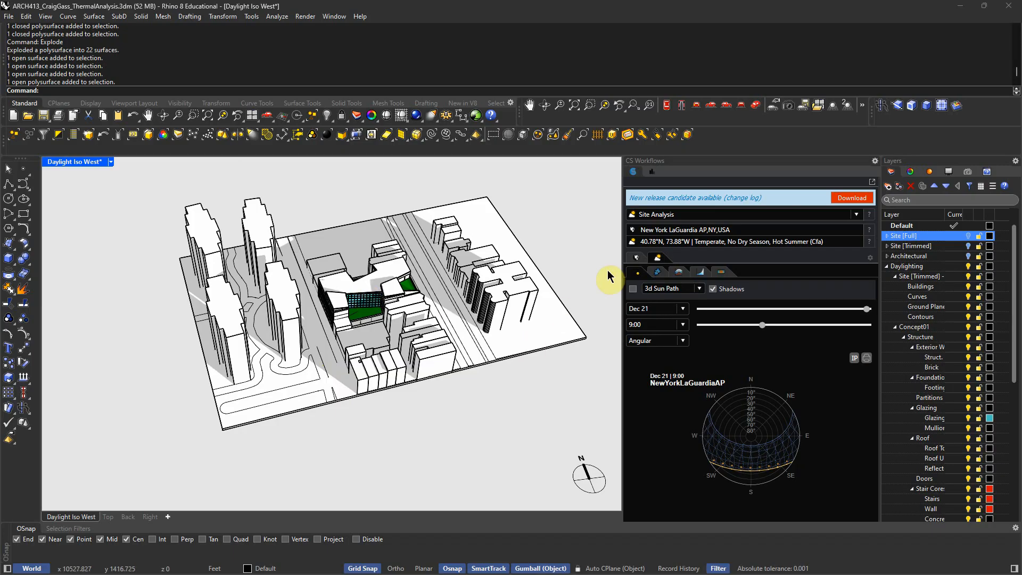
mouse_move(550, 221)
right_mouse_down()
mouse_move(536, 235)
mouse_move(547, 233)
right_mouse_up()
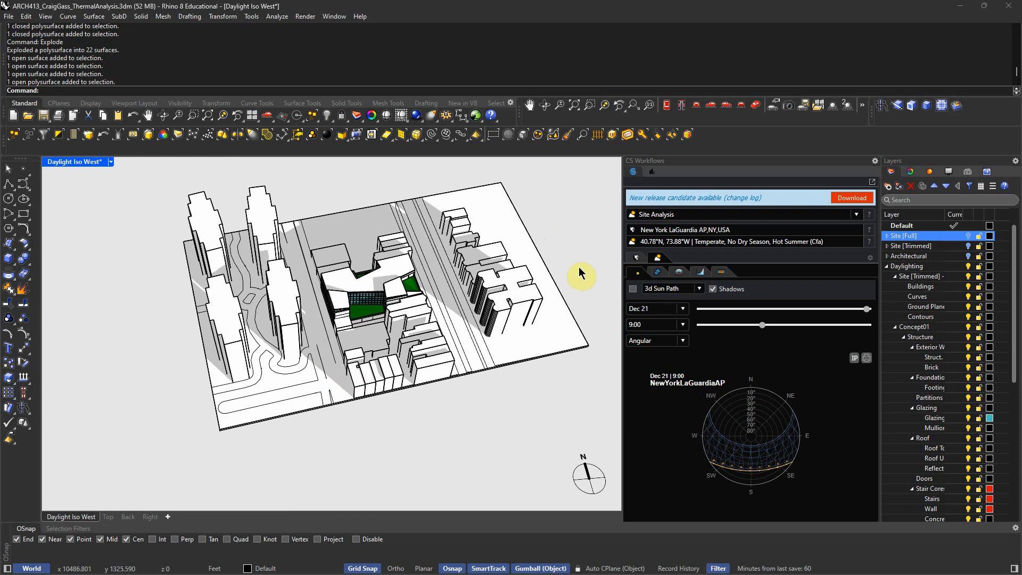
left_click(887, 267)
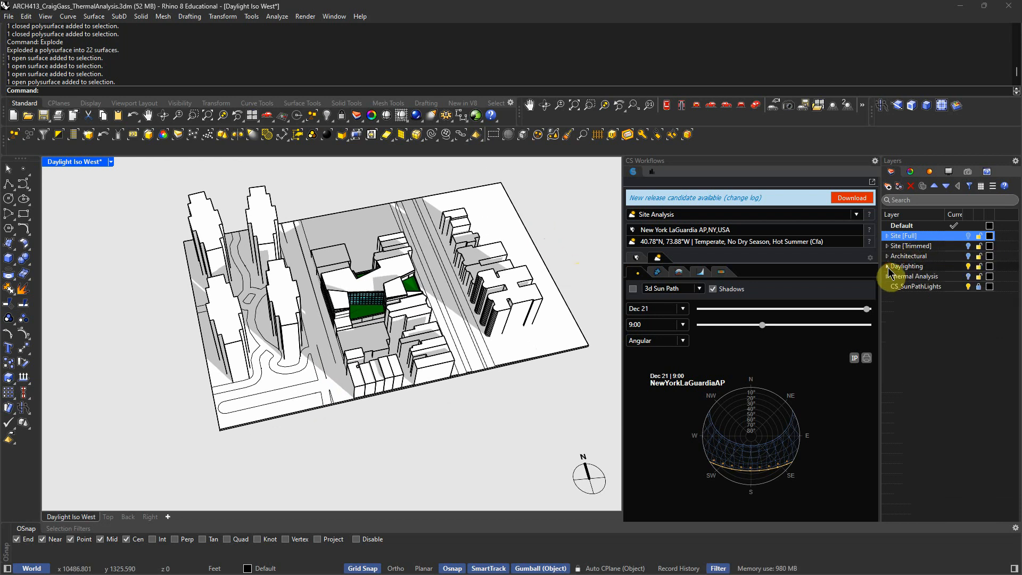
right_click_drag(567, 270, 578, 279)
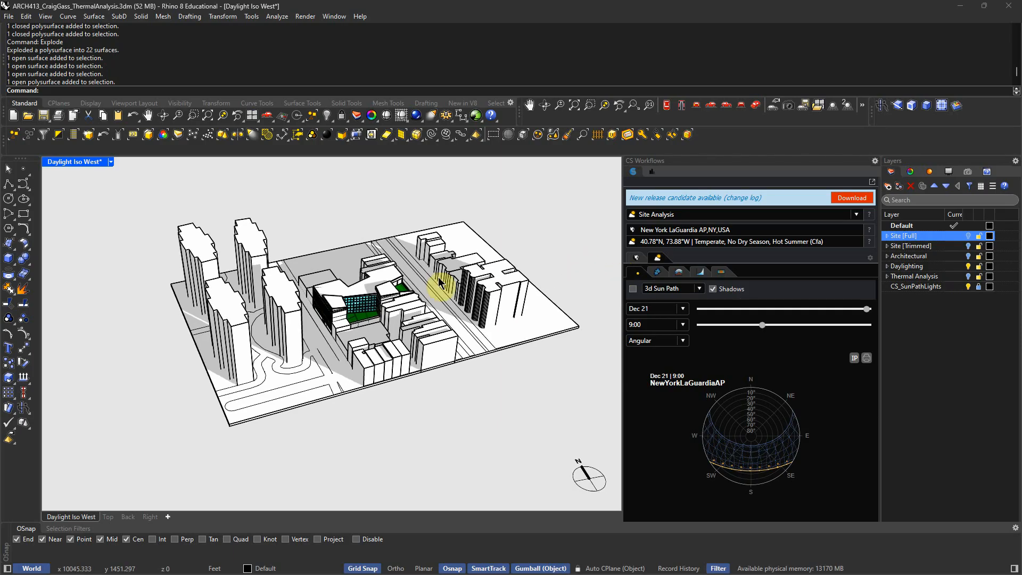
Step: Turn off the sun path shadows and expand the Daylighting layer group
left_click(720, 289)
scroll(413, 309, "up", 3)
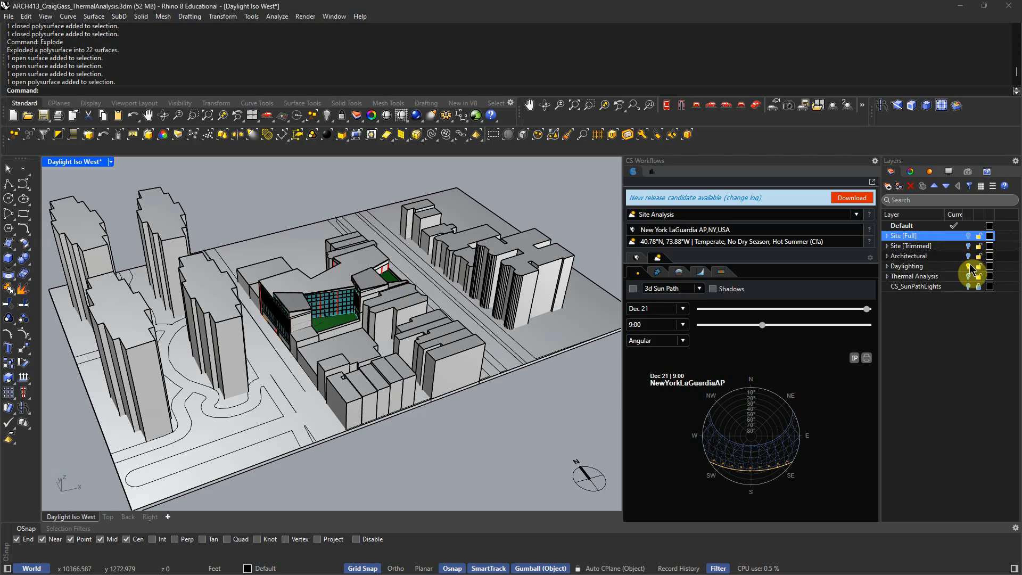
left_click(887, 266)
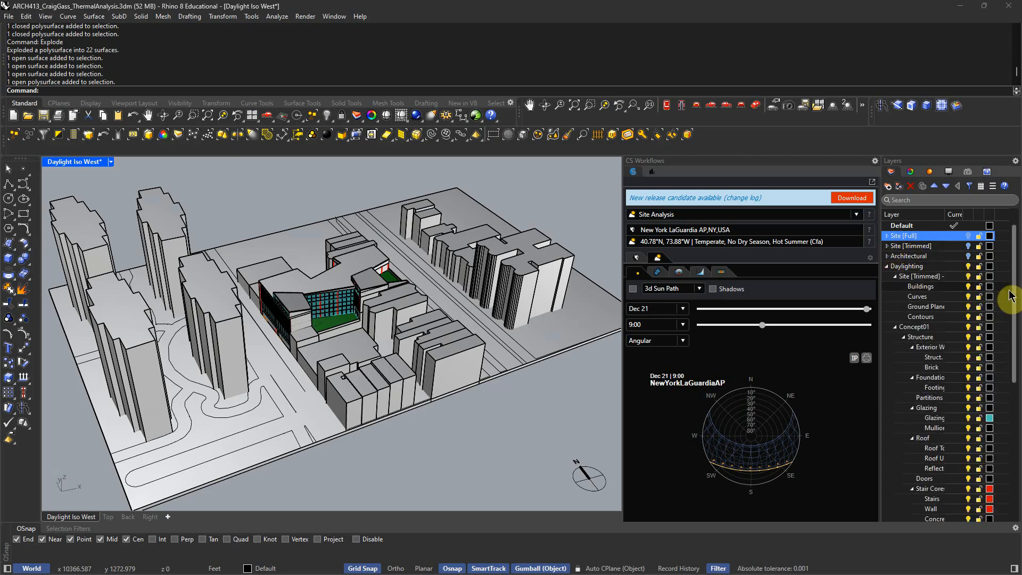
Step: Hide the trimmed site layer inside the Daylighting group and show it again to check which context geometry it holds
left_click(968, 277)
scroll(370, 274, "up", 3)
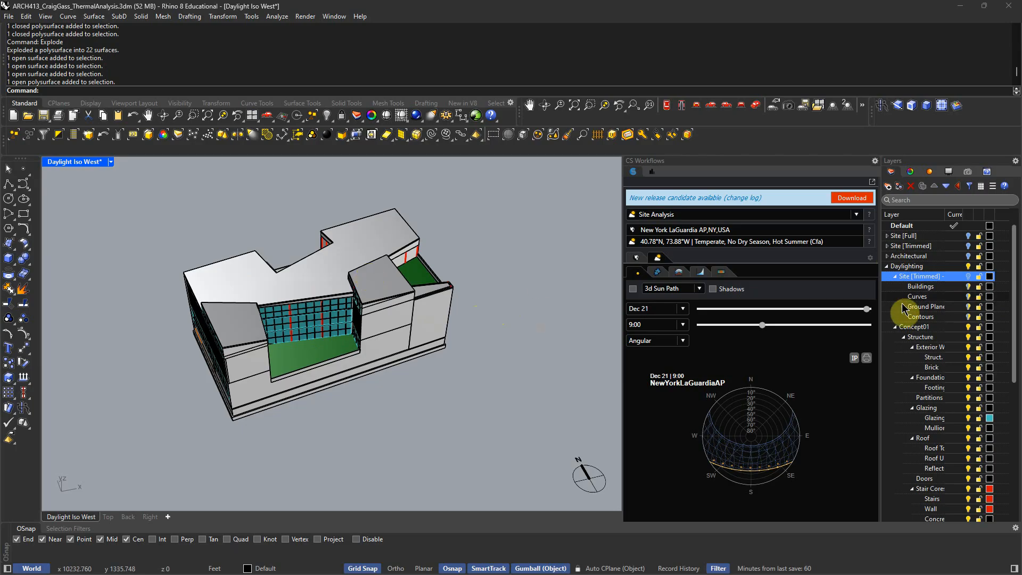
left_click(969, 278)
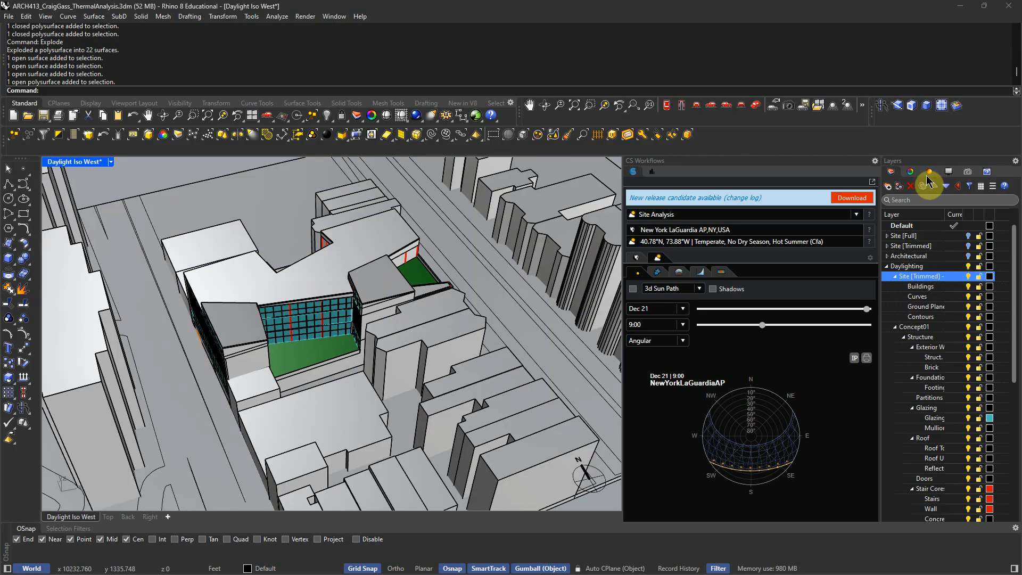
Step: Check the material assigned to the trimmed site's Buildings layer, and return to the layer list
left_click(929, 171)
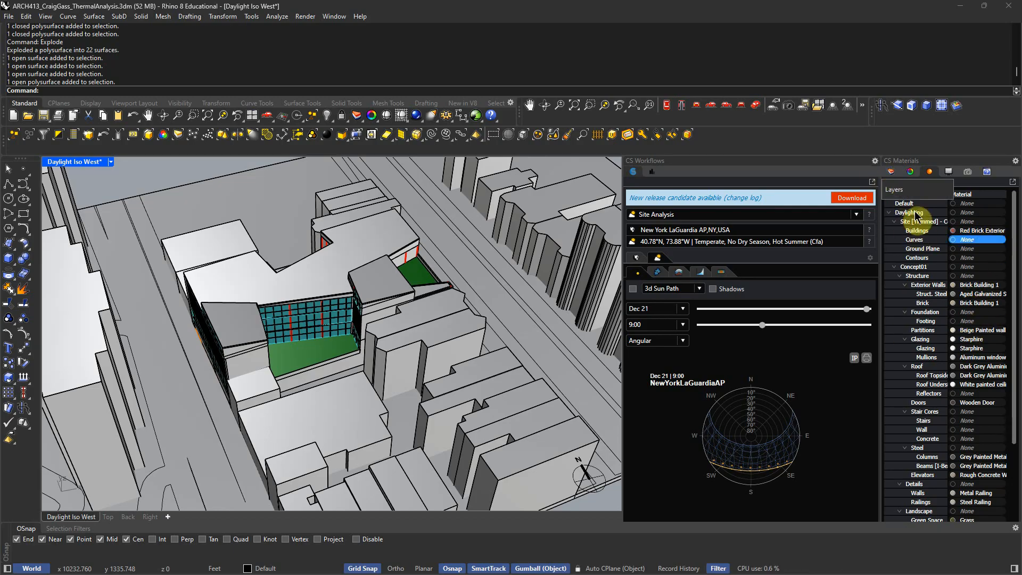
left_click(982, 230)
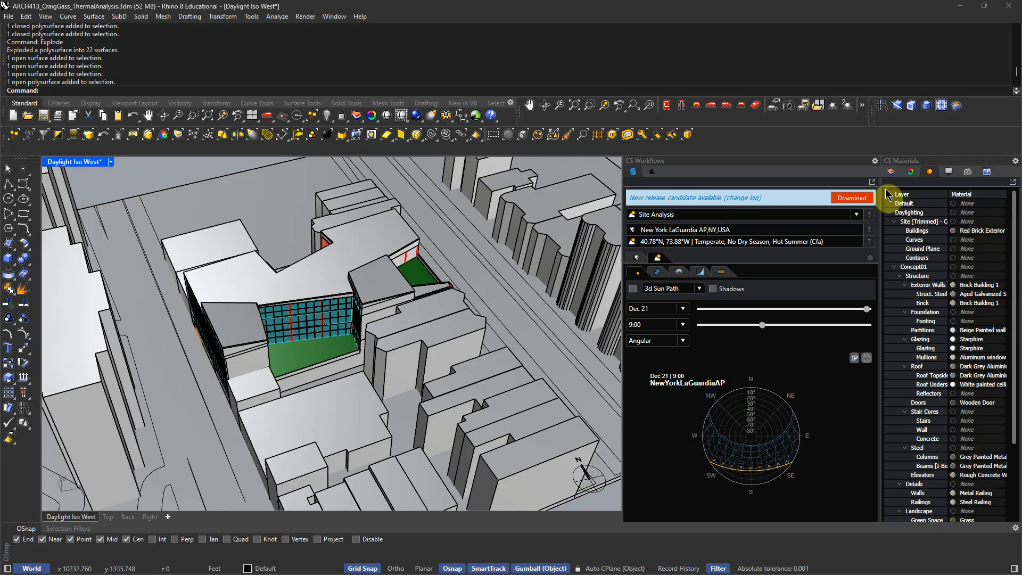
left_click(891, 171)
Step: Toggle the trimmed site's Buildings layer off and back on to check which context buildings it contains
left_click(989, 276)
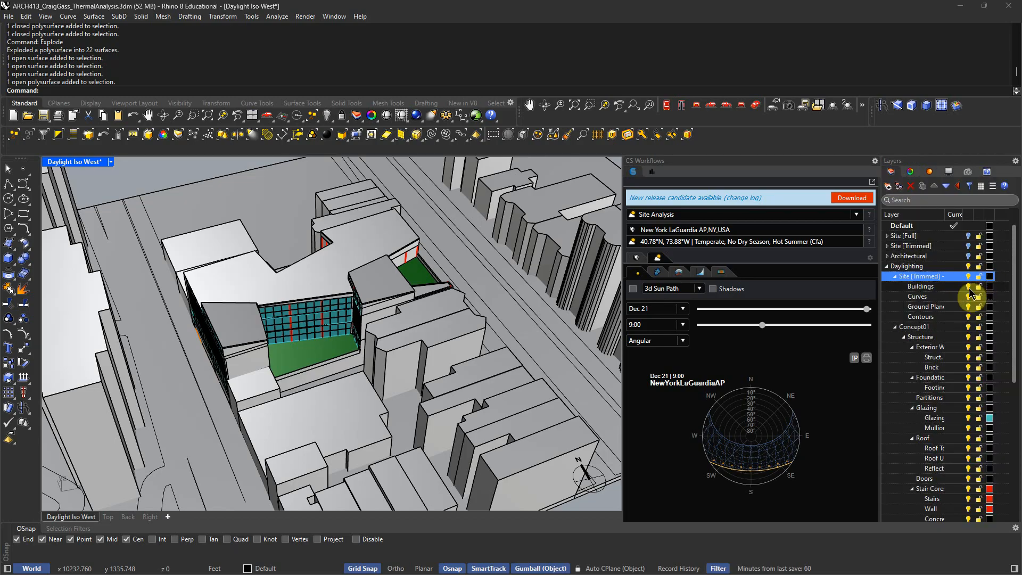
left_click(969, 288)
left_click(968, 287)
right_click_drag(583, 324, 293, 381)
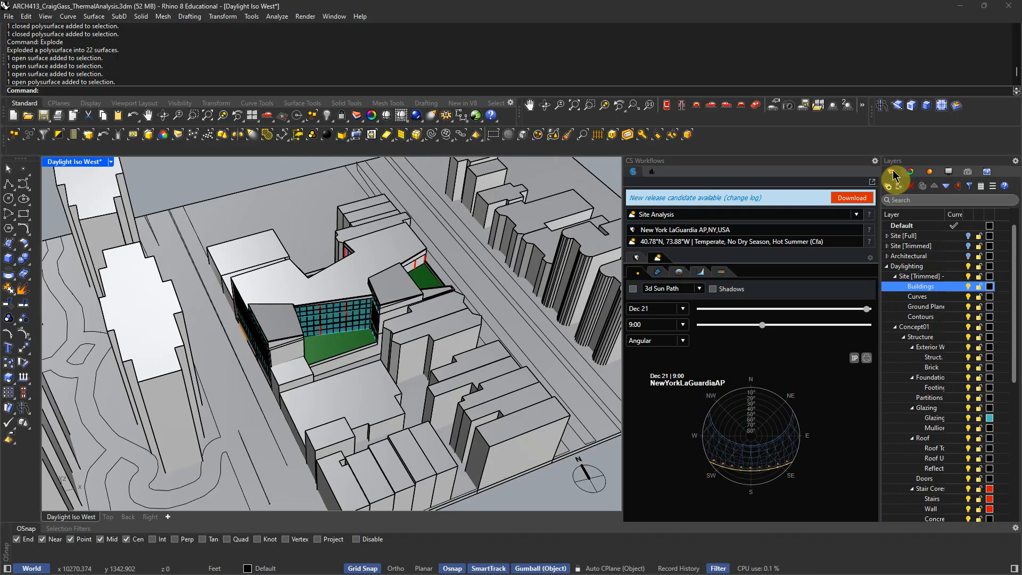
Step: Hide the Daylighting group's trimmed site layer, and display the remaining concept building in Wireframe mode
left_click(968, 276)
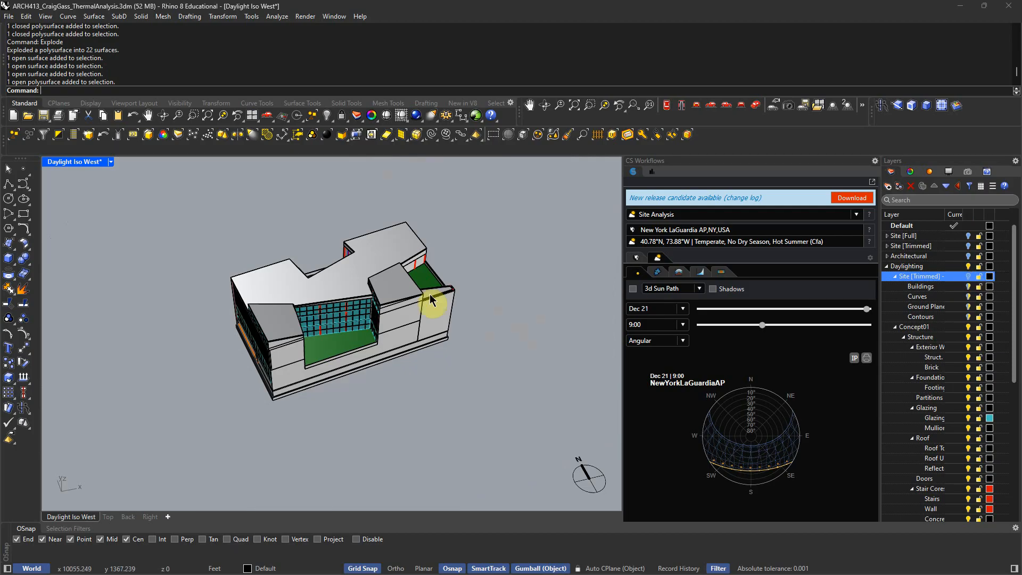
left_click(895, 277)
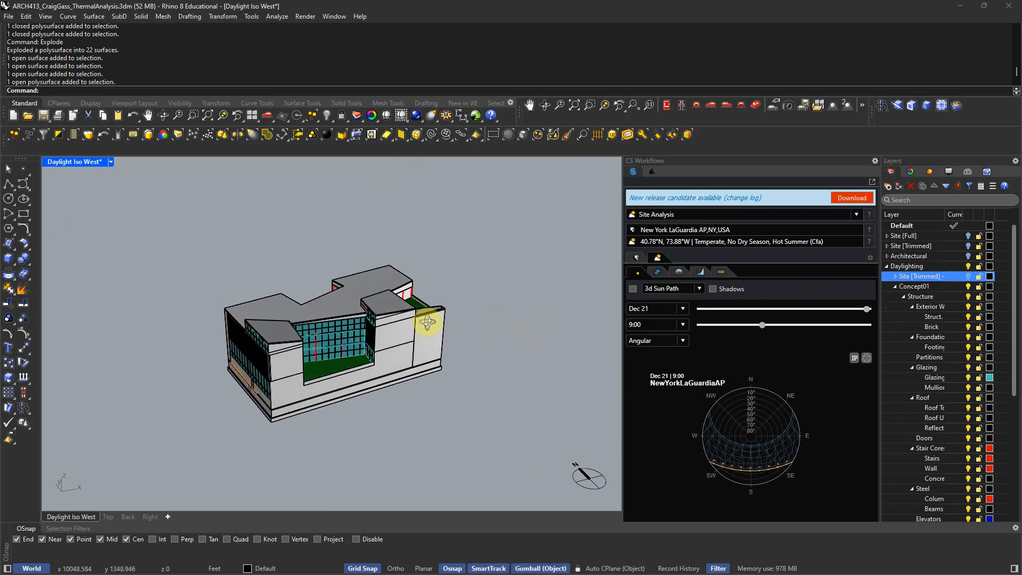
scroll(354, 341, "up", 3)
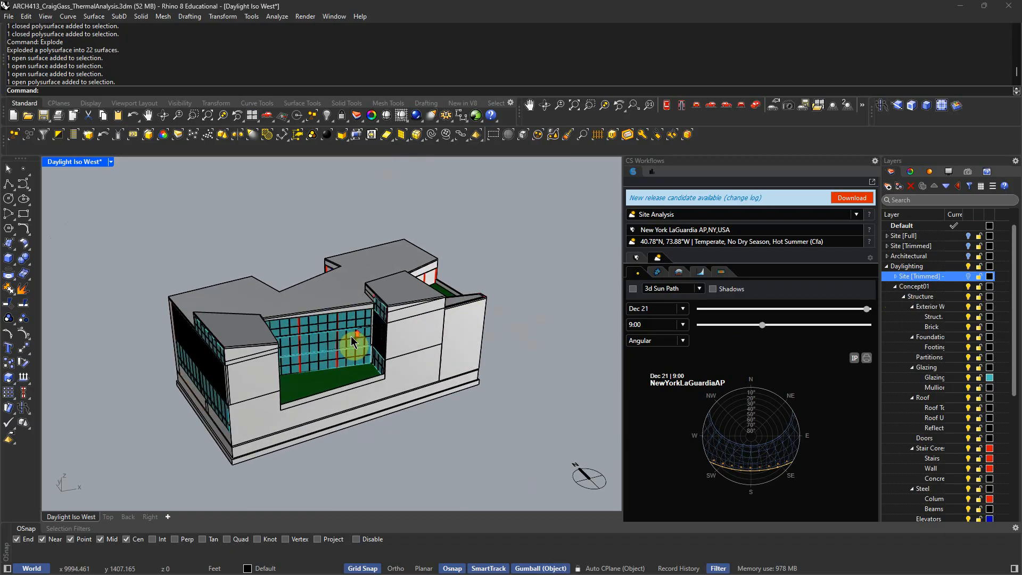
left_click(110, 162)
left_click(143, 180)
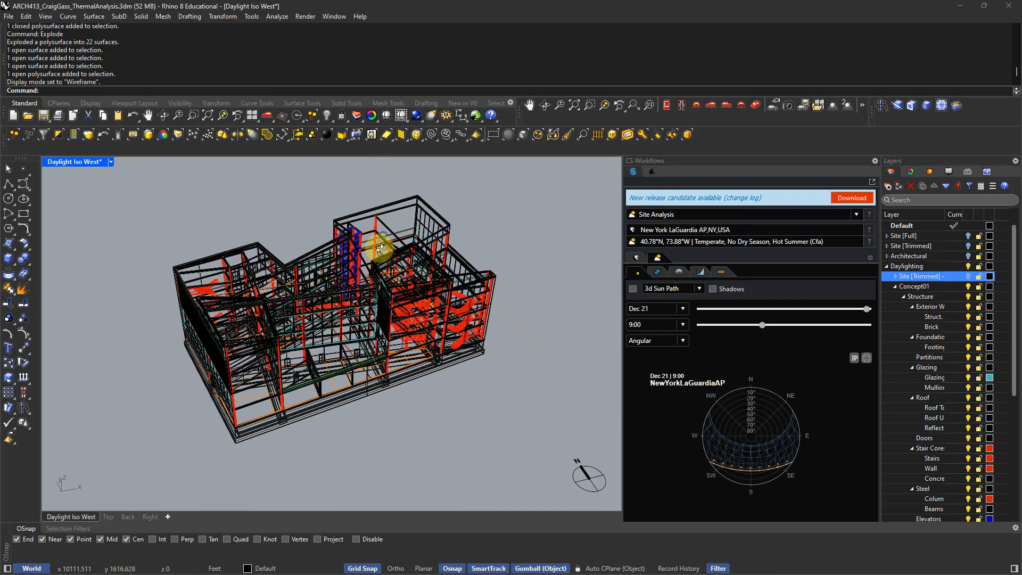
Step: Expand the list of saved simulation result files and load DaylightAnalysis_StarphireGlazingNoShades
left_click(654, 171)
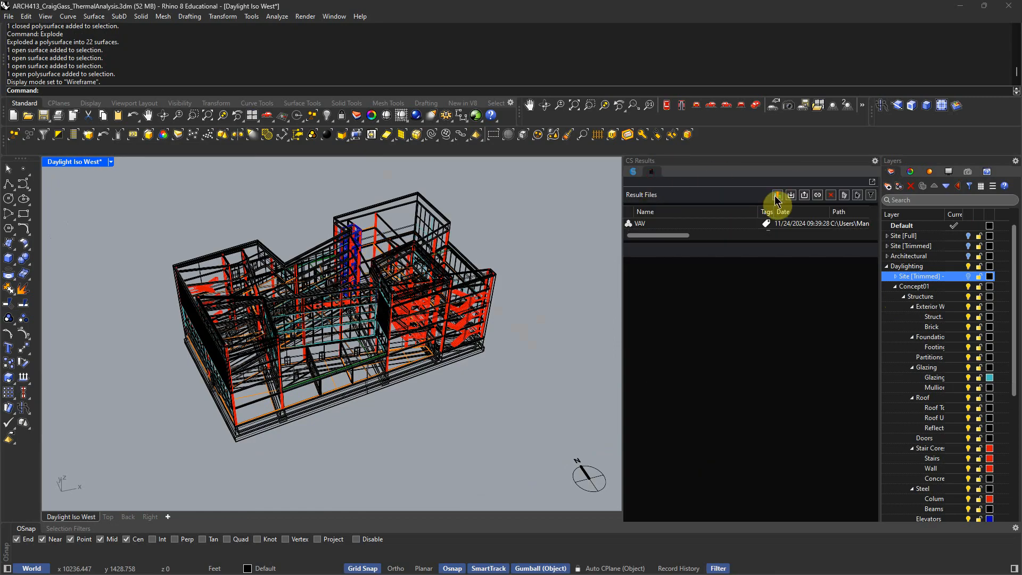
left_click_drag(684, 244, 689, 295)
left_click(686, 245)
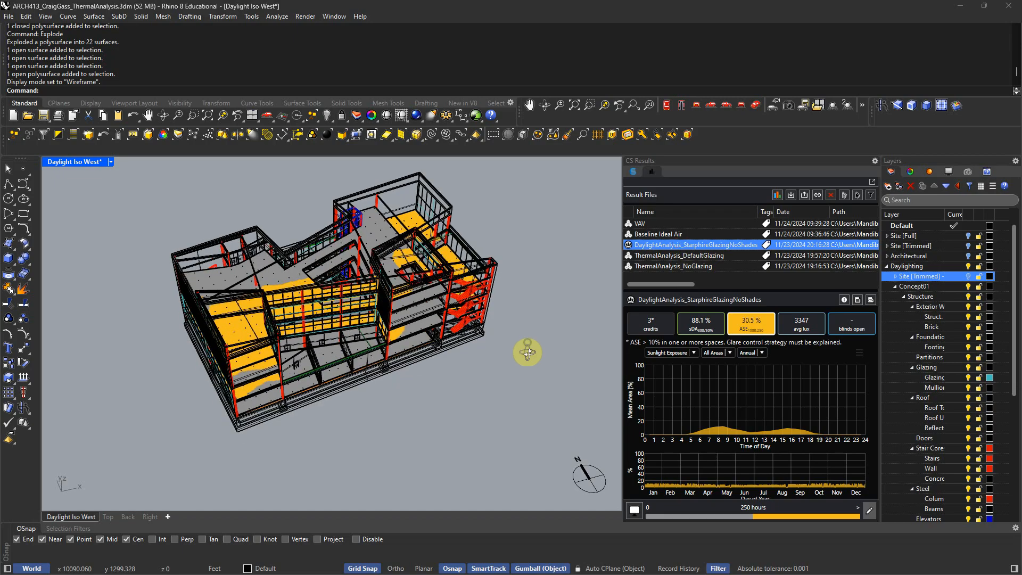
Step: Display the spatial daylight autonomy (sDA) result on the floors and examine individual sensor points from several angles
left_click(711, 329)
scroll(409, 325, "down", 3)
right_click_drag(408, 330, 394, 359)
left_click(409, 228)
scroll(402, 267, "up", 5)
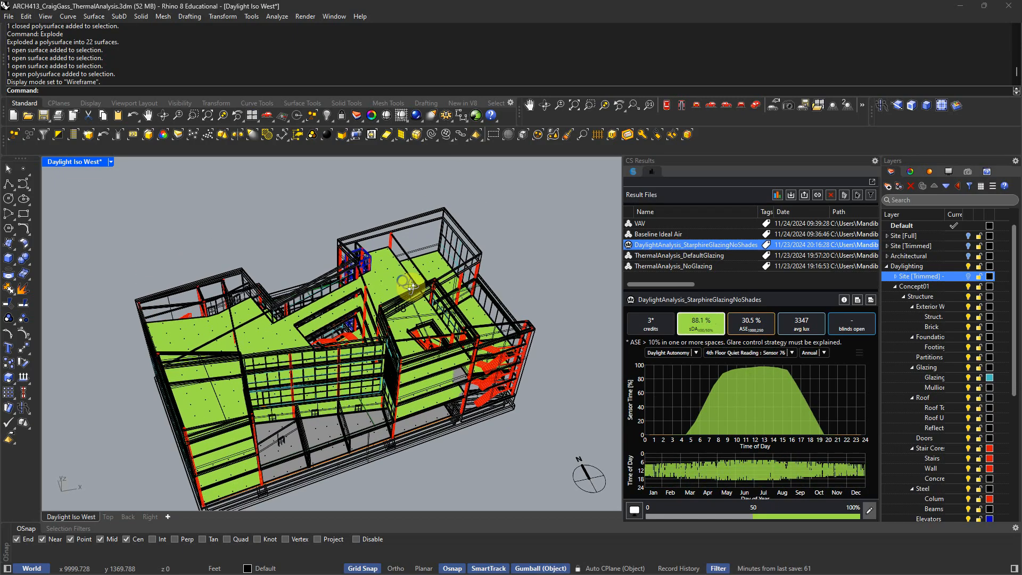
scroll(403, 286, "down", 2)
left_click(402, 349)
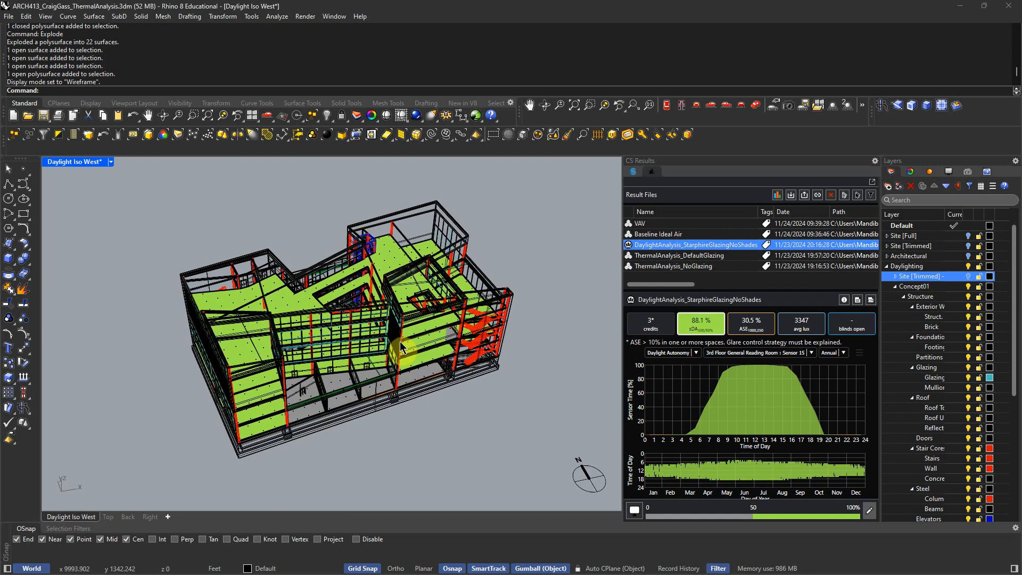
left_click(393, 398)
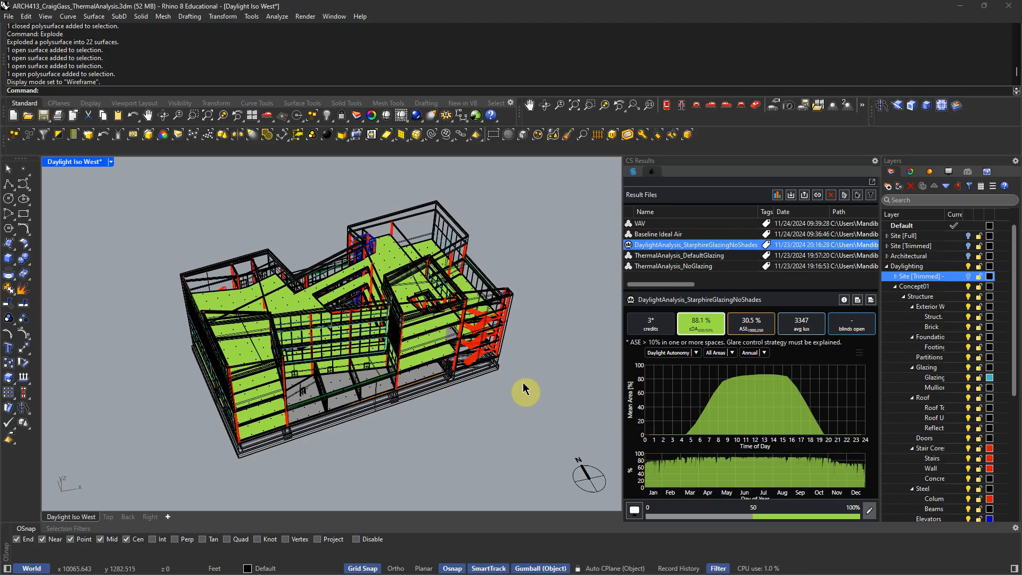
right_click_drag(505, 255, 472, 276)
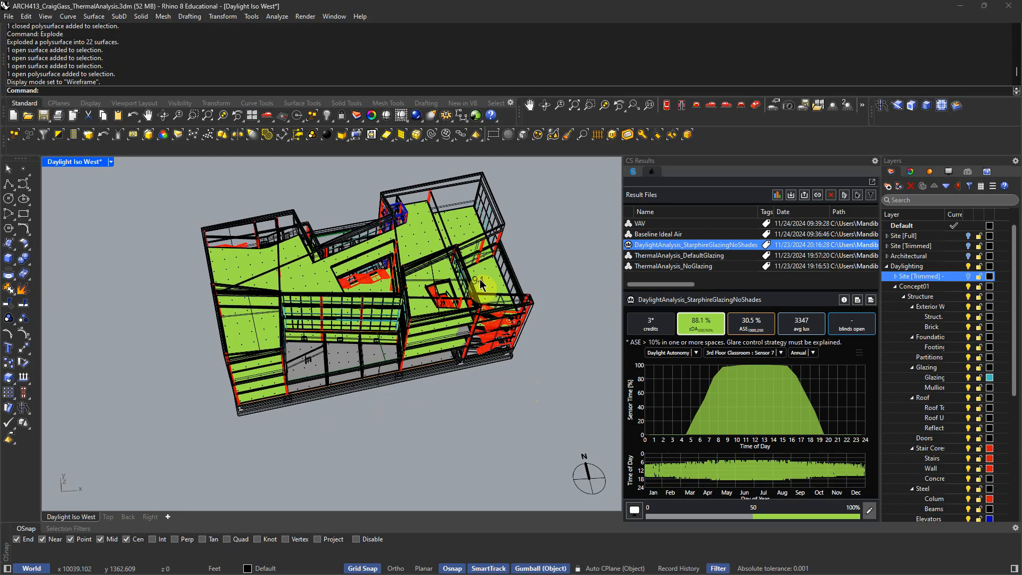
right_click_drag(413, 337, 412, 352)
scroll(413, 359, "down", 2)
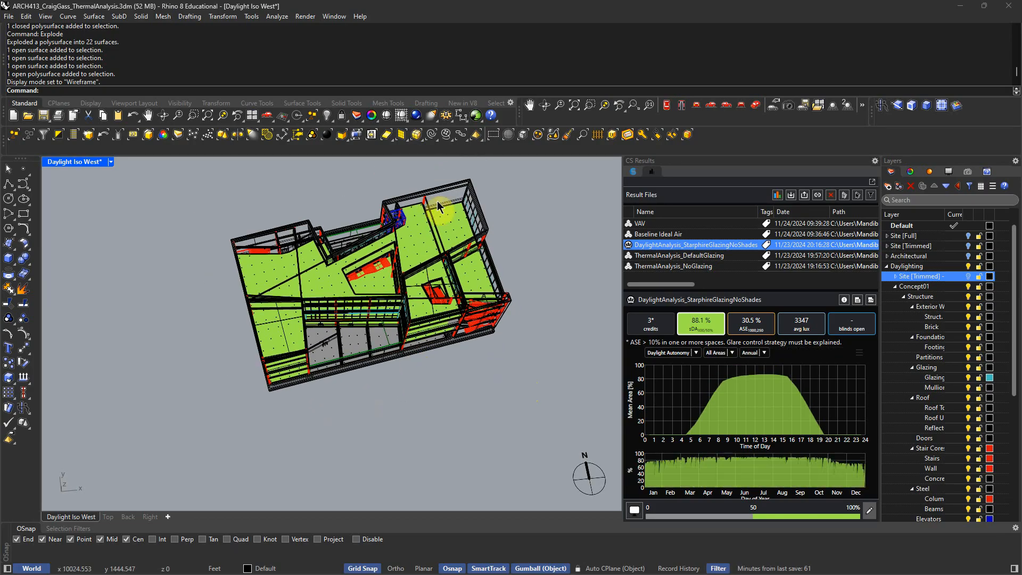
scroll(437, 205, "up", 2)
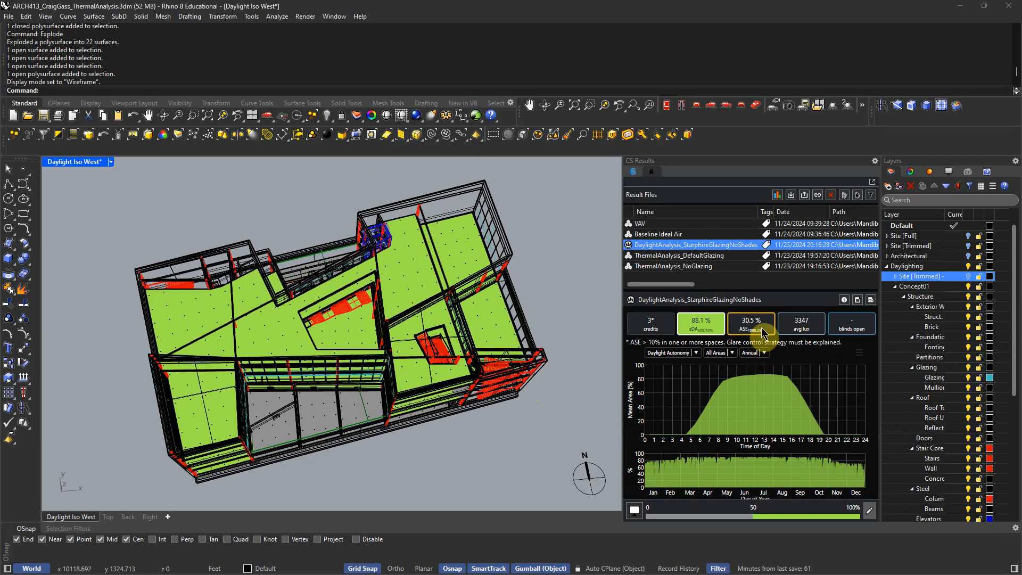
mouse_move(511, 463)
right_mouse_down()
mouse_move(511, 441)
mouse_move(503, 459)
right_mouse_up()
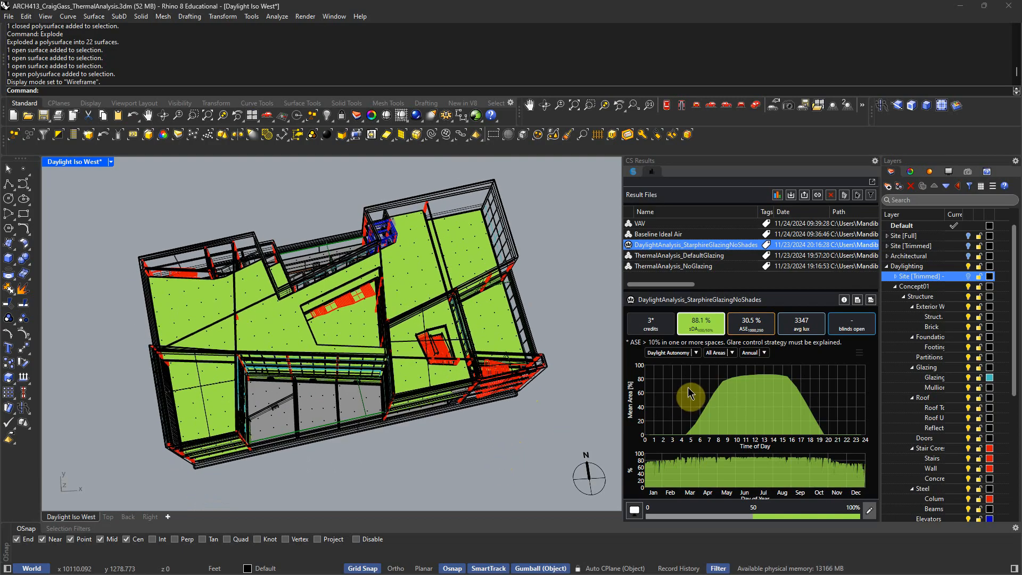
right_click_drag(550, 346, 580, 299)
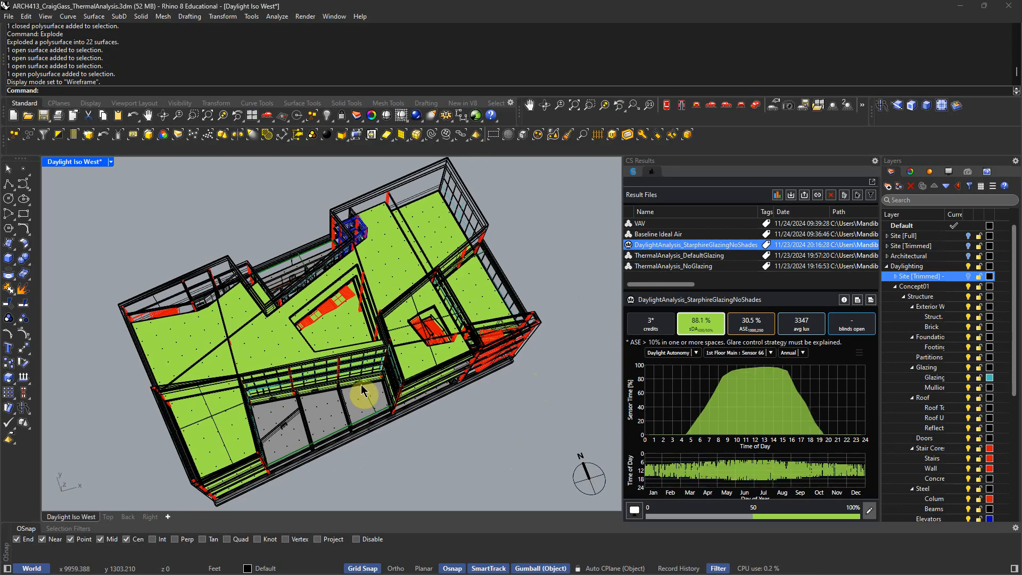
Step: Switch to the PowerPoint deck A413.Wk5.Daylighting1.Basics.pptx and look up the LEED v4 daylight points table on slide 93
key("alt+Tab")
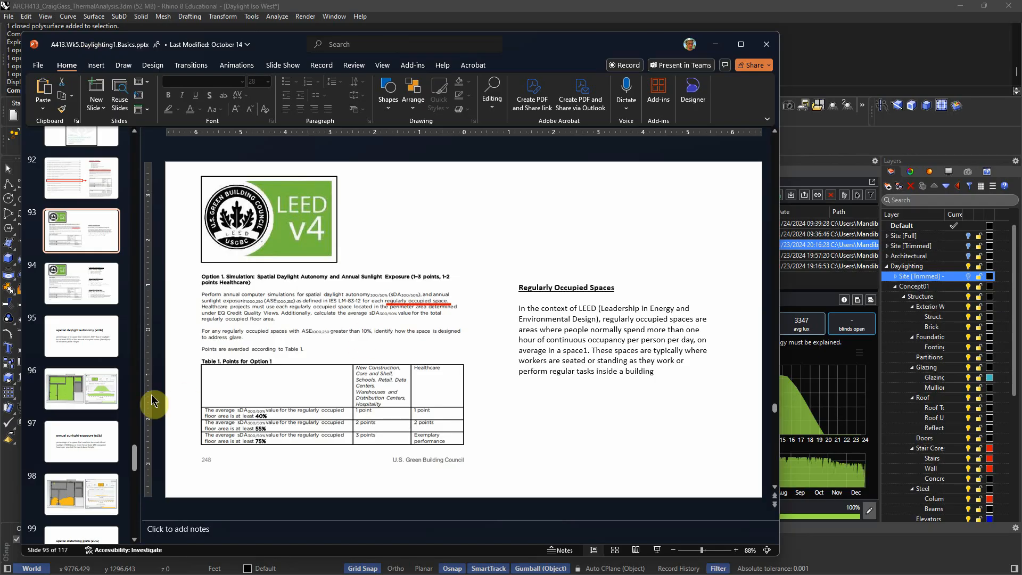
mouse_move(137, 457)
left_mouse_down()
mouse_move(136, 447)
mouse_move(133, 467)
left_mouse_up()
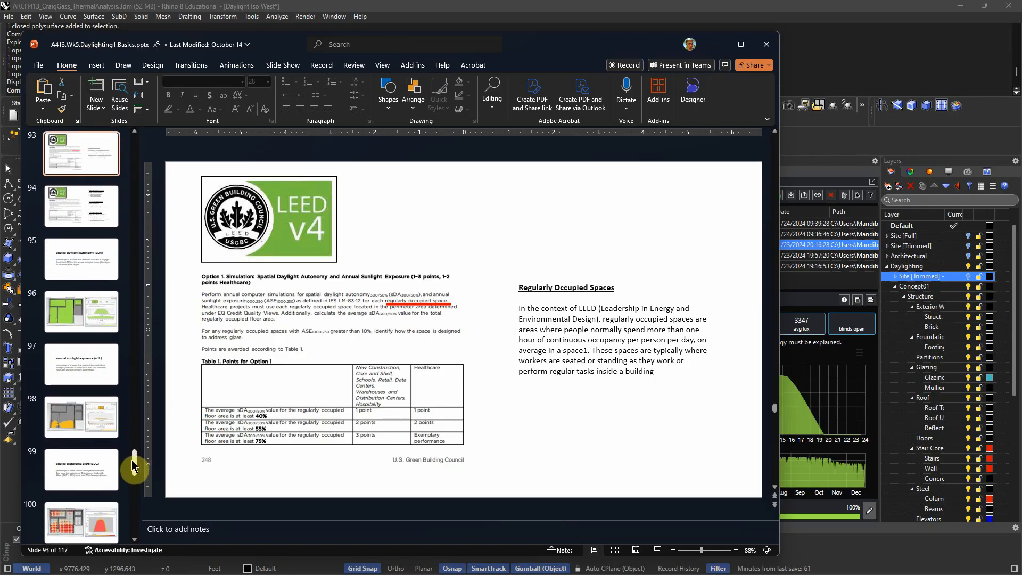
left_click(92, 373)
scroll(94, 423, "down", 3)
left_click(92, 399)
scroll(92, 399, "up", 4)
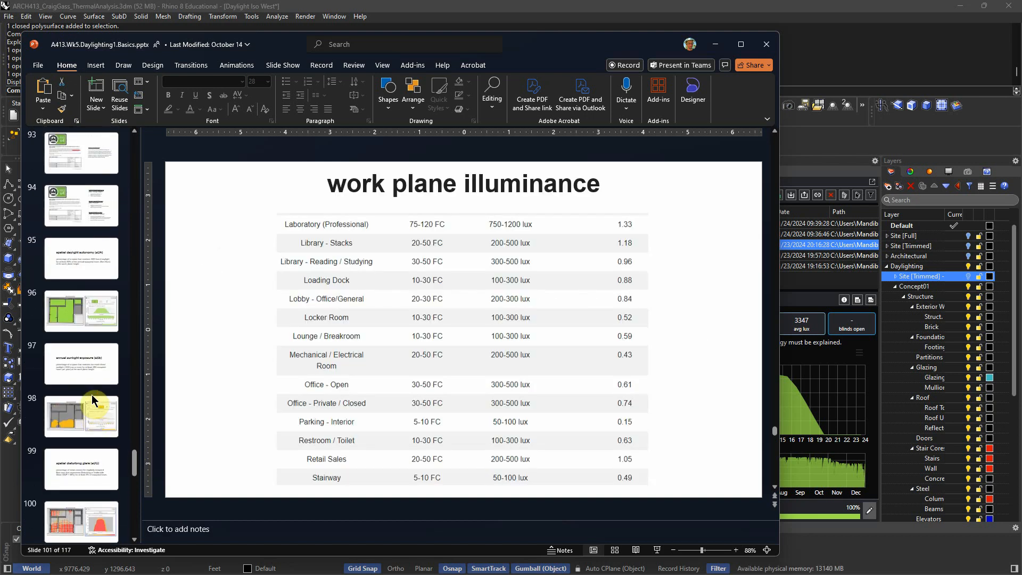
left_click(91, 165)
left_click(91, 218)
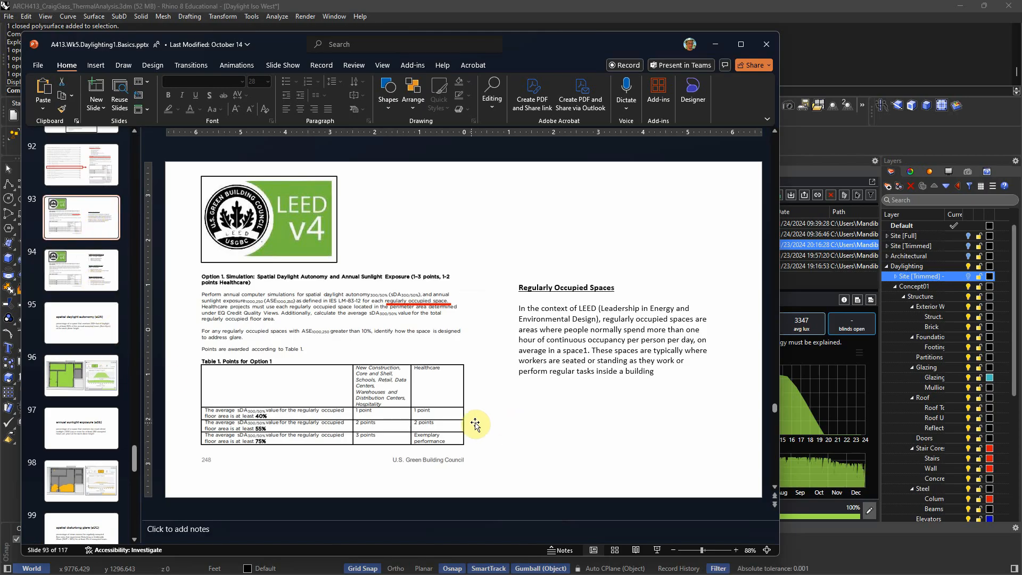
Step: Return to Rhino and review the LEED credits and daylight autonomy result across the building's floors
left_click(718, 49)
right_click_drag(540, 367, 462, 393)
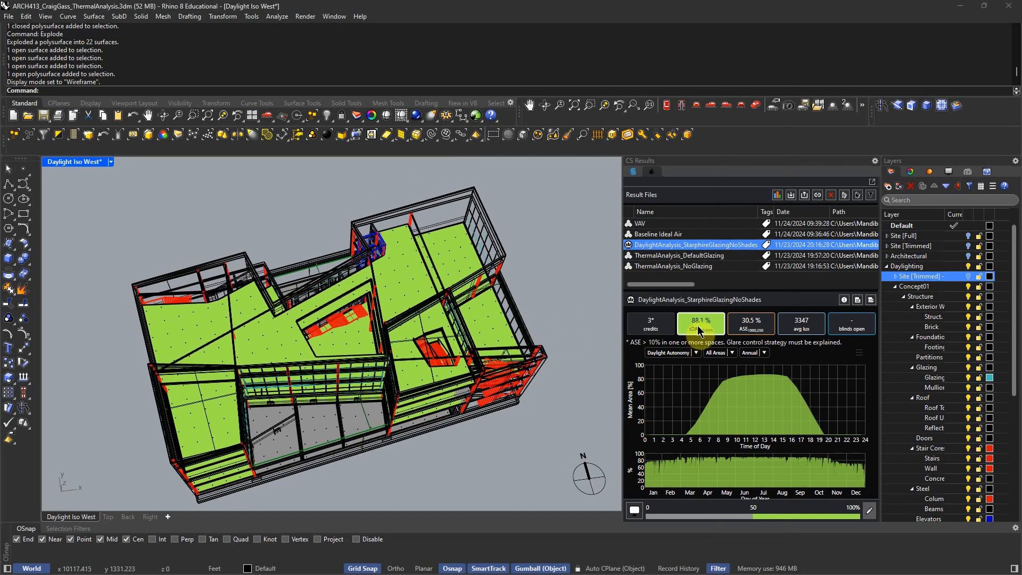
left_click(652, 327)
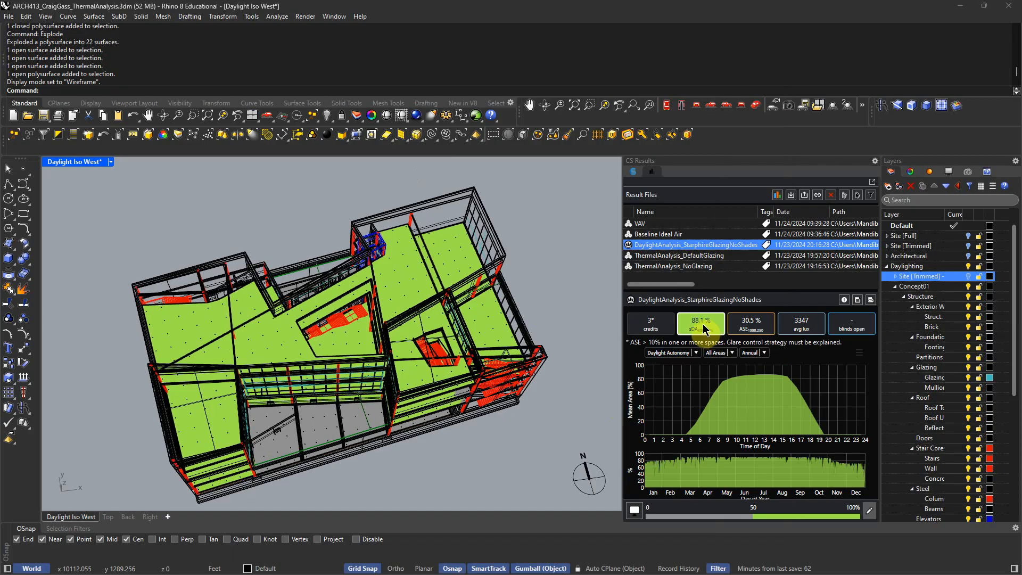
right_click_drag(237, 340, 239, 285)
right_click_drag(345, 335, 348, 384)
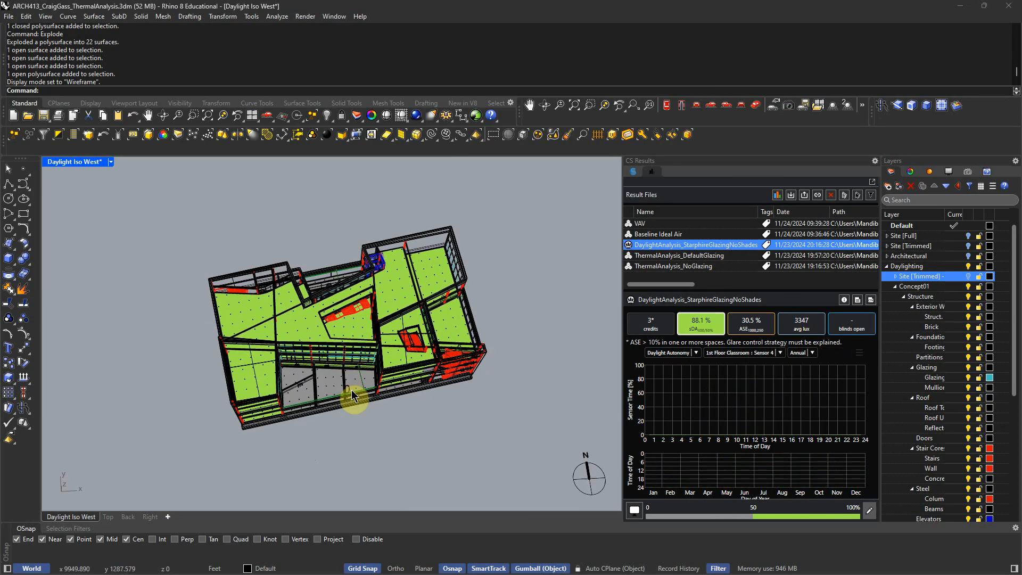
right_click_drag(393, 432, 441, 429)
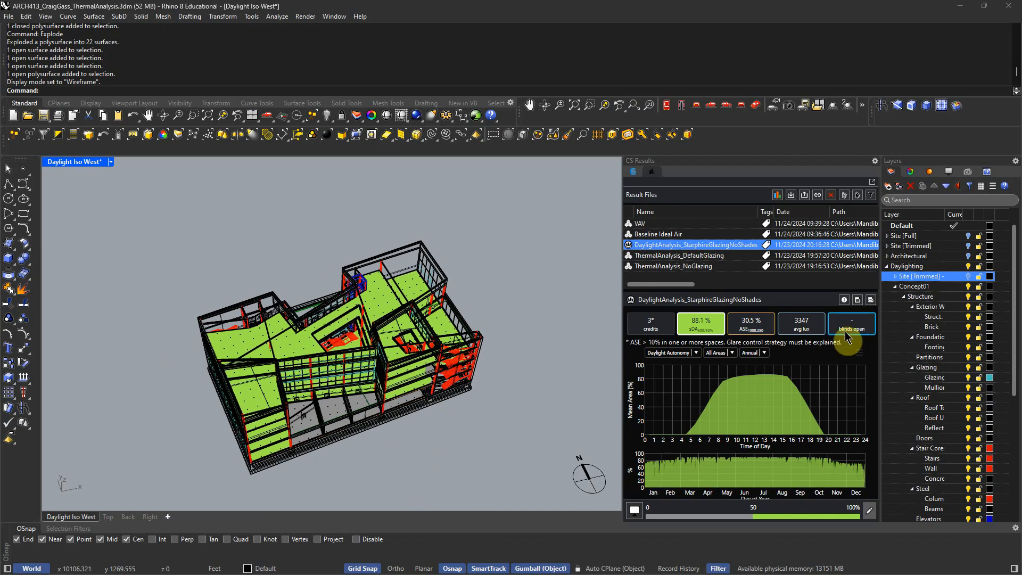
Step: Display the average illuminance (avg lux) result on the building's floors, keeping the Wireframe display mode
left_click(802, 324)
right_click_drag(532, 383, 242, 219)
left_click(111, 162)
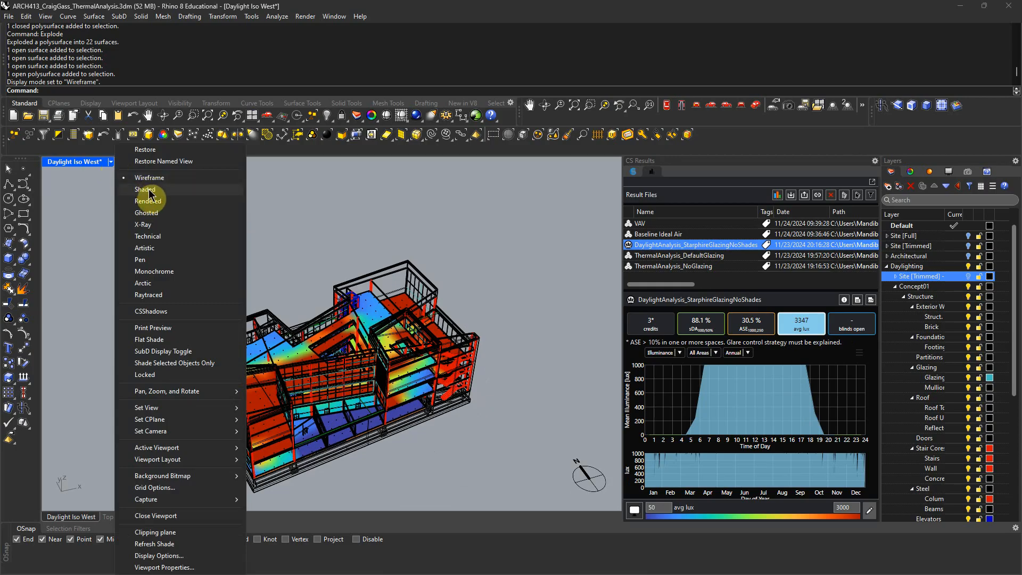
left_click(423, 225)
right_click_drag(422, 228, 450, 279)
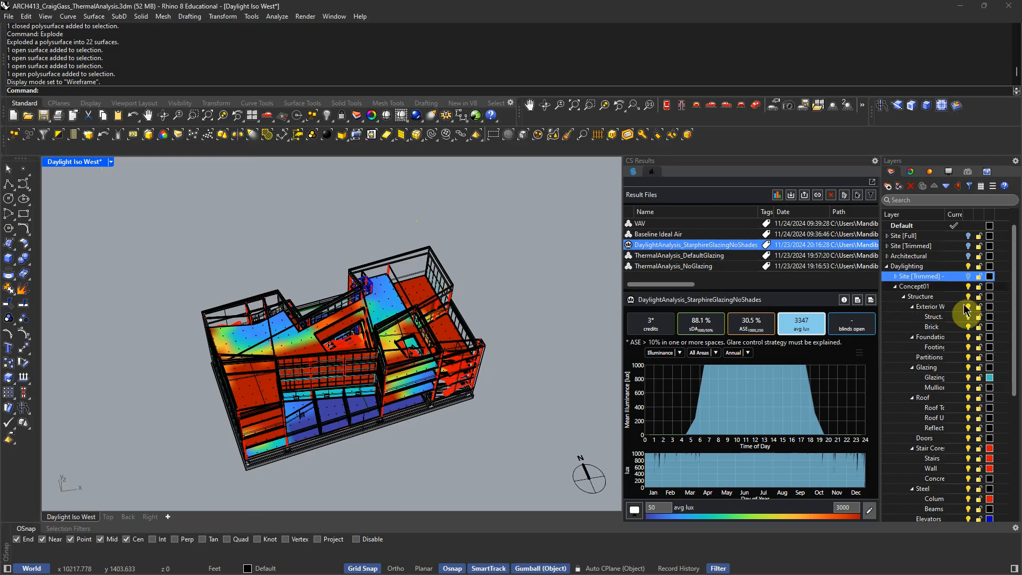
Step: Hide the whole Daylighting layer group to isolate the illuminance floor plates, and inspect their sensor readings up close
left_click(894, 276)
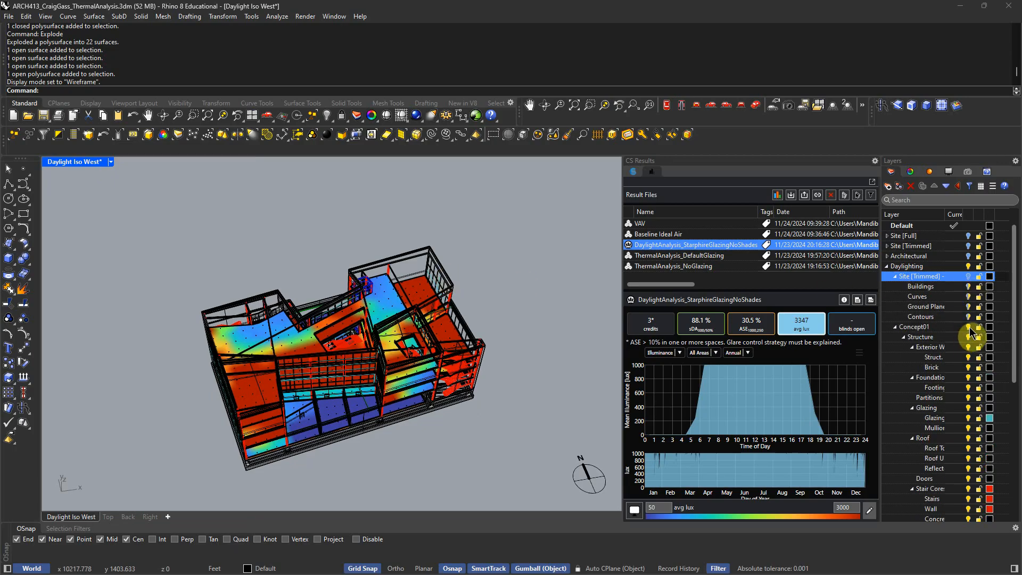
left_click(968, 266)
right_click_drag(514, 357, 512, 289)
scroll(483, 298, "down", 7)
right_click_drag(480, 333, 470, 407)
scroll(439, 331, "up", 10)
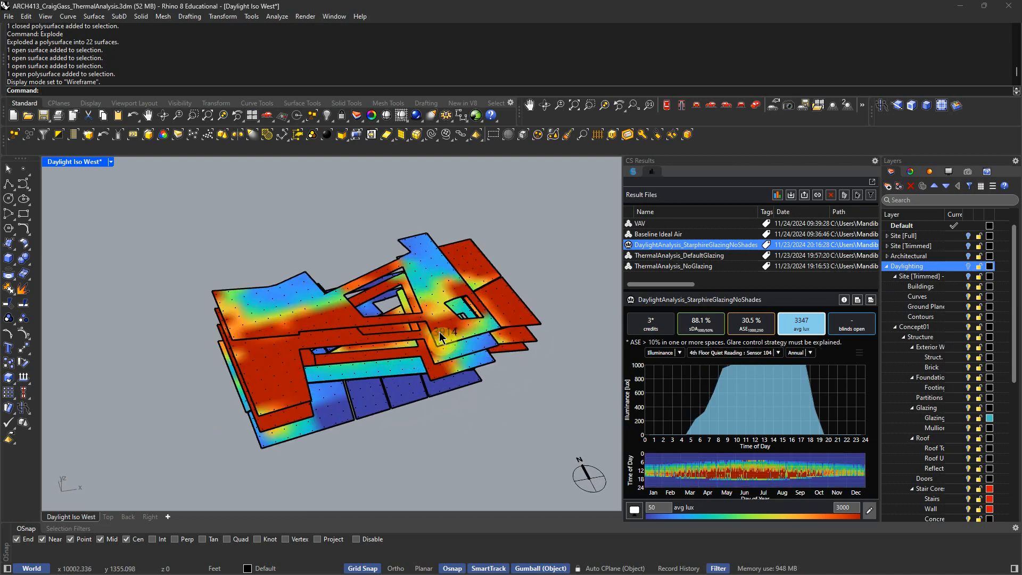
mouse_move(328, 317)
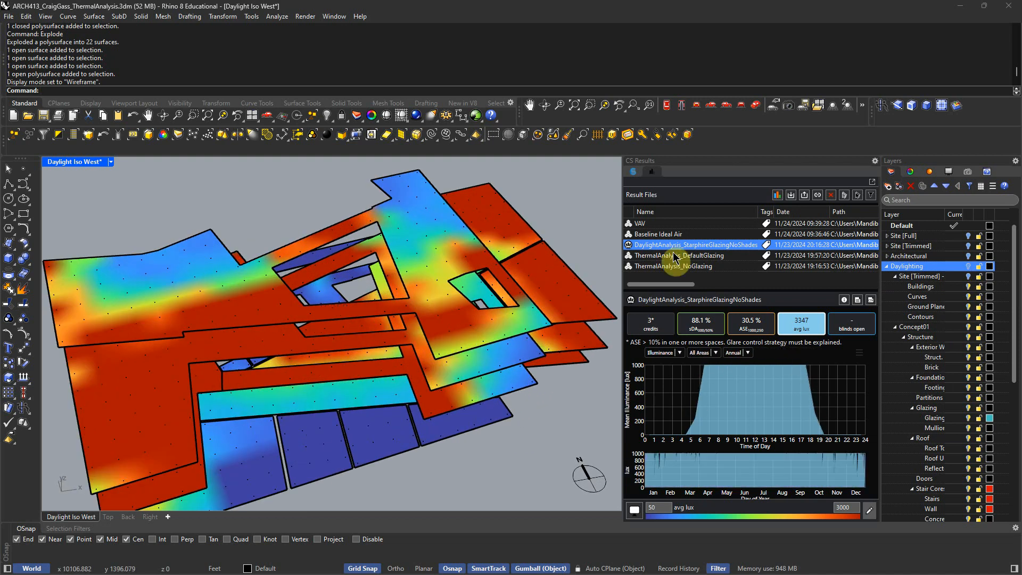
Step: Examine the average illuminance at individual sensors across the stacked floor plates, including 4th Floor Quiet Reading, 3rd Floor General Reading Room and 1st Floor Main
left_click(338, 311)
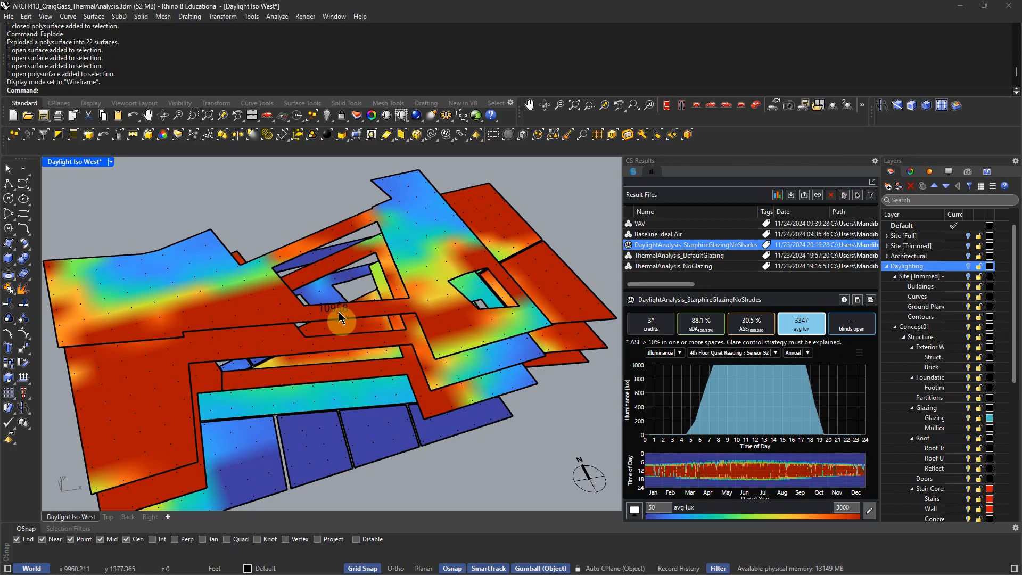
left_click(340, 373)
scroll(338, 371, "down", 5)
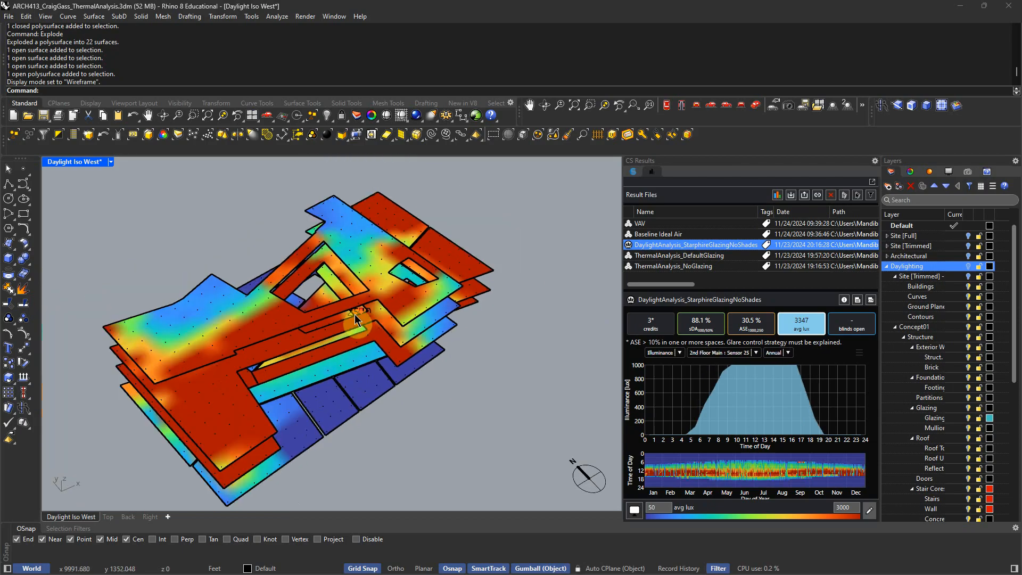
scroll(344, 325, "up", 4)
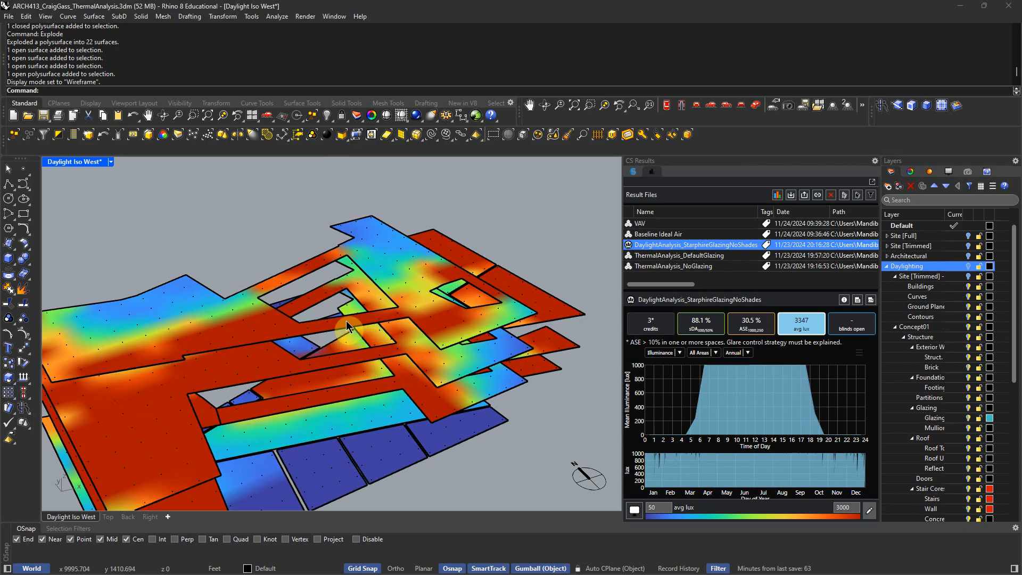
scroll(346, 320, "down", 2)
mouse_move(359, 318)
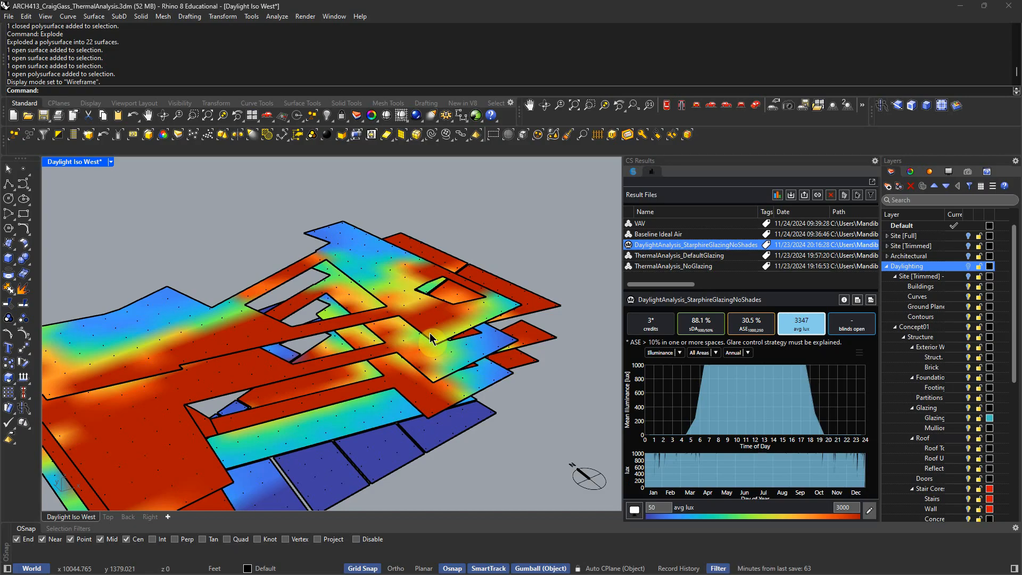
right_click_drag(430, 333, 400, 352)
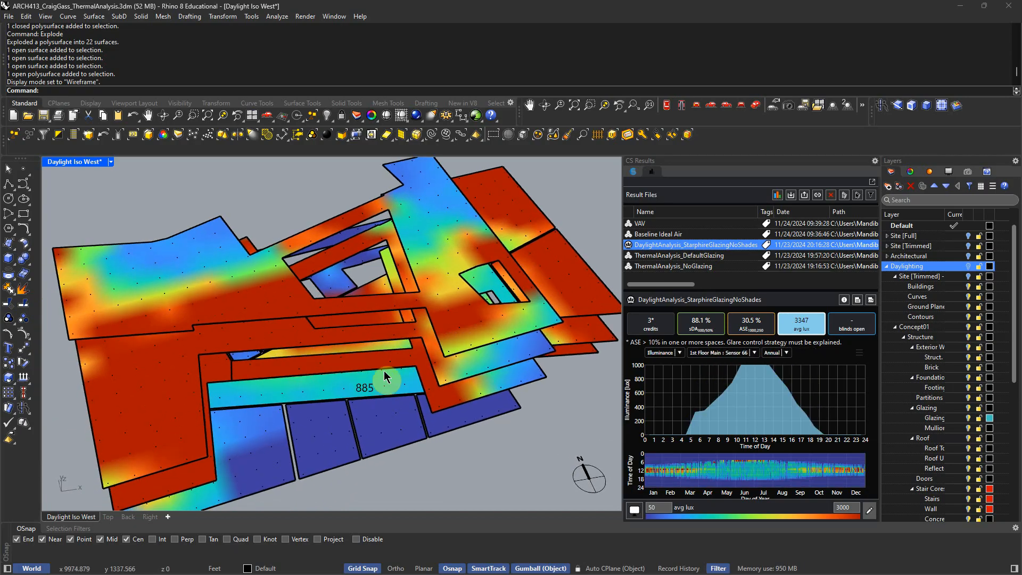
mouse_move(349, 397)
right_mouse_down()
mouse_move(290, 392)
mouse_move(331, 392)
right_mouse_up()
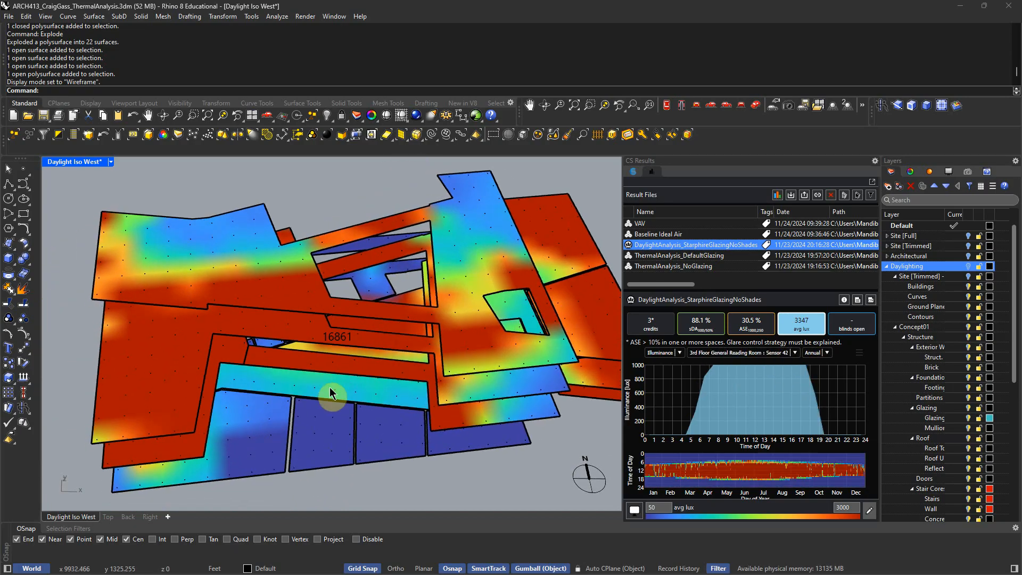
mouse_move(246, 282)
right_click_drag(446, 339, 477, 324)
mouse_move(481, 321)
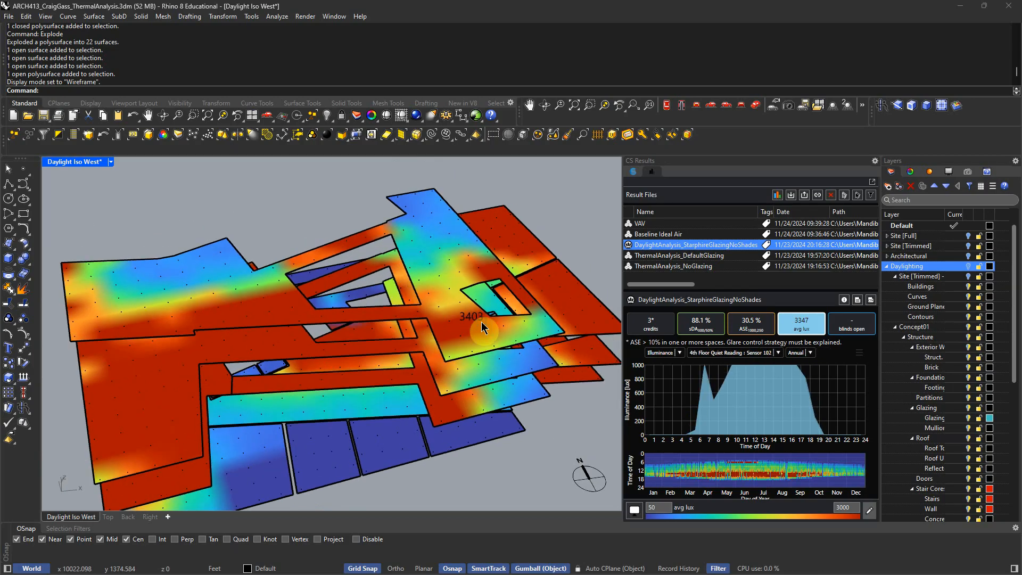
mouse_move(277, 312)
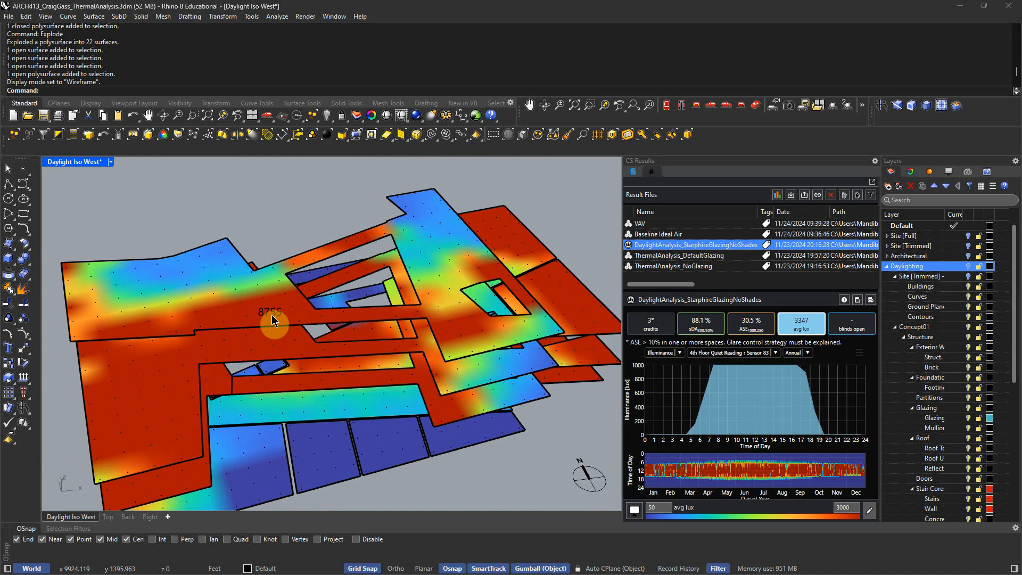
right_click_drag(337, 371, 397, 428)
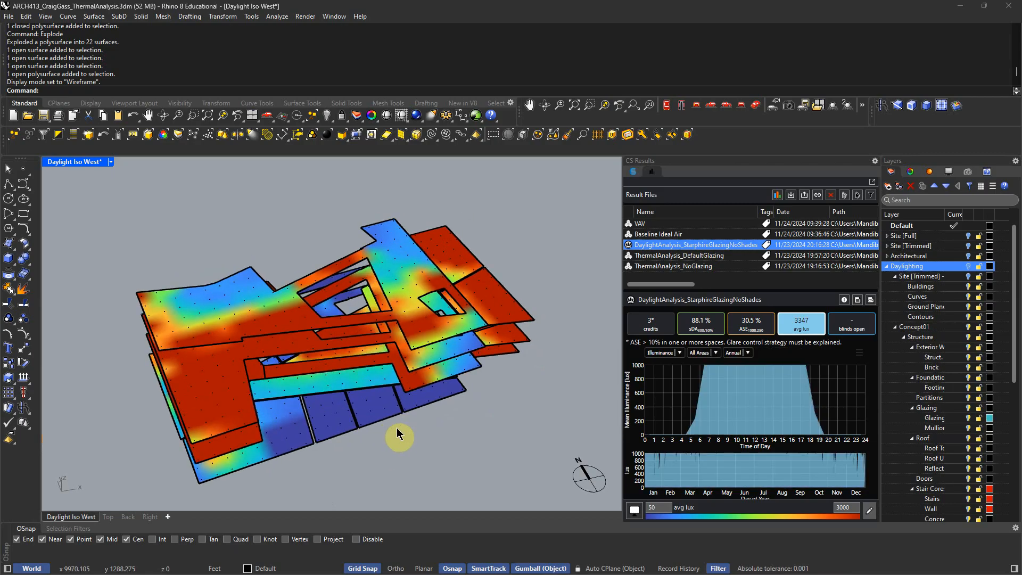
mouse_move(397, 427)
right_mouse_down()
mouse_move(382, 449)
mouse_move(389, 418)
right_mouse_up()
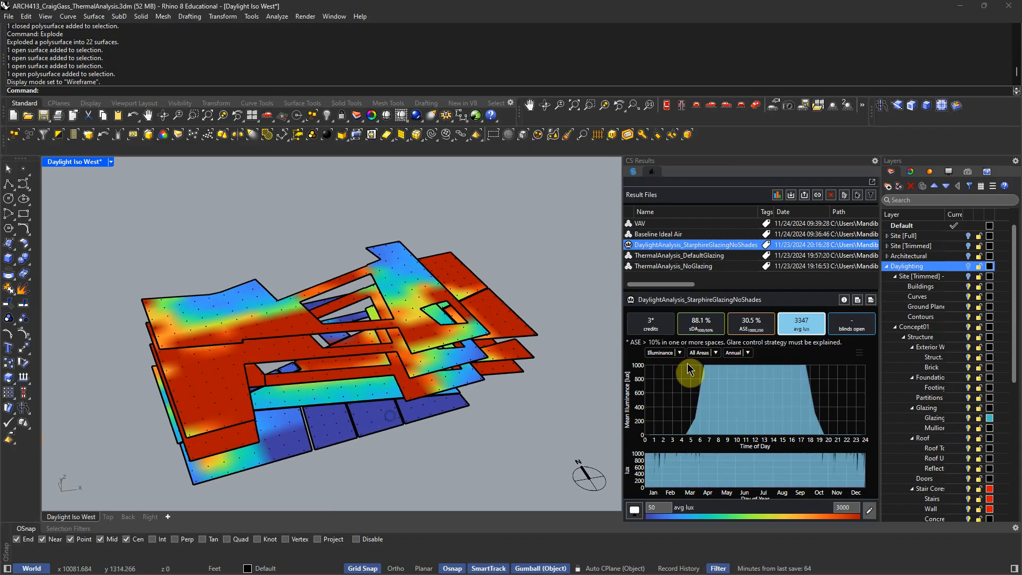
Step: Display the spatial daylight autonomy (sDA) result on the floor plates and check a sensor in 4th Floor Quiet Reading
left_click(701, 326)
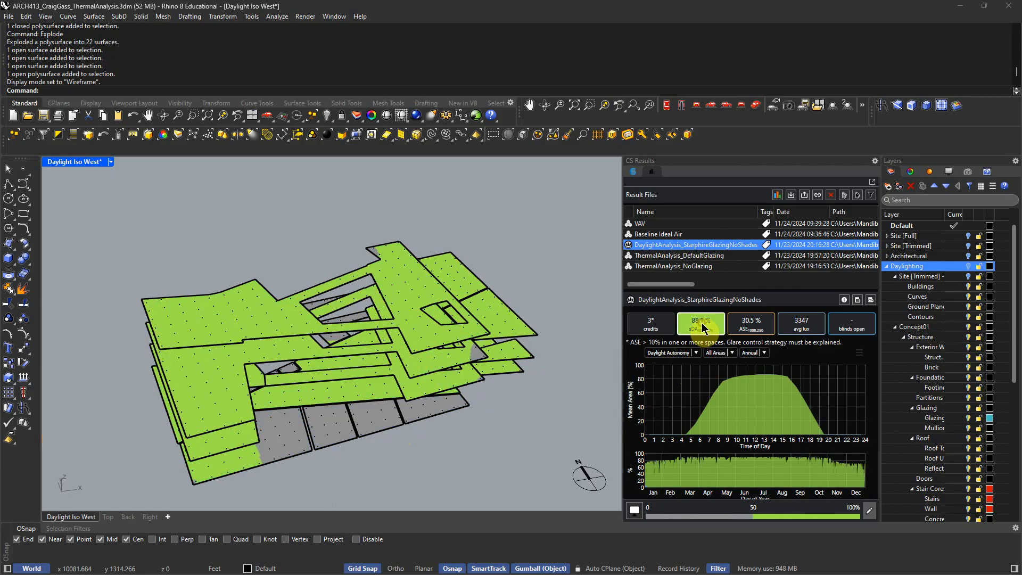
right_click_drag(540, 387, 494, 415)
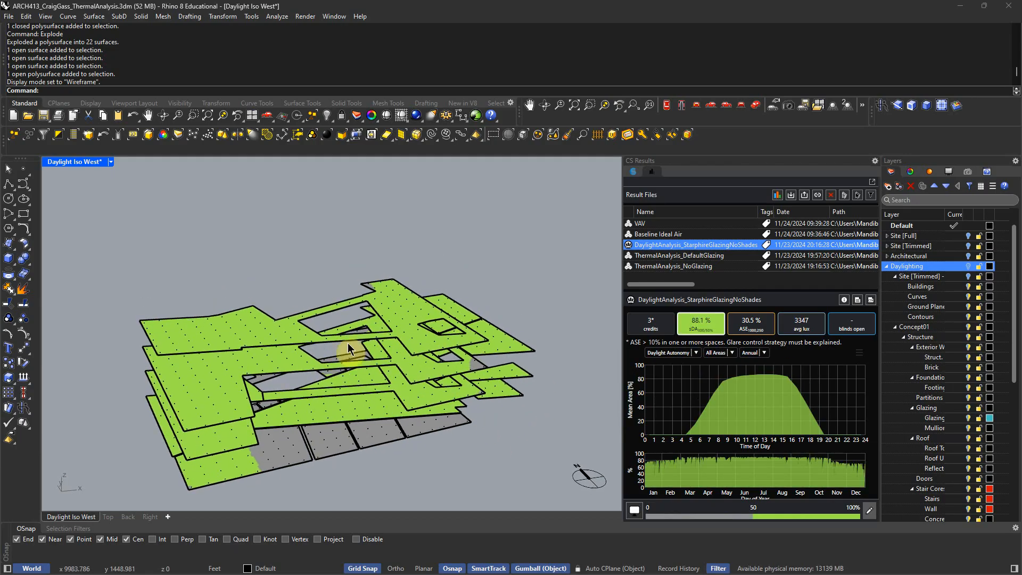
mouse_move(245, 334)
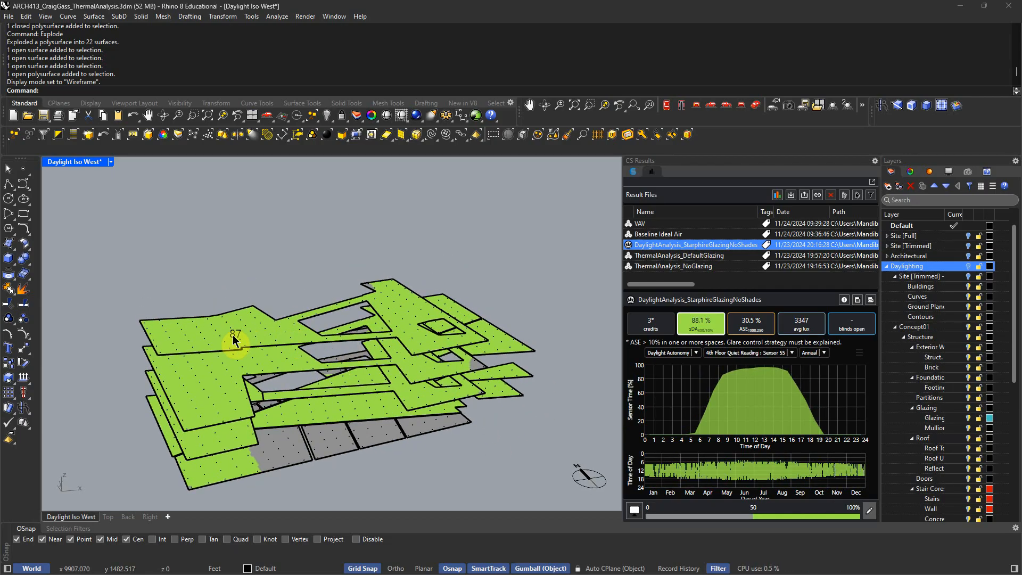
right_click_drag(274, 371, 474, 486)
left_click(697, 324)
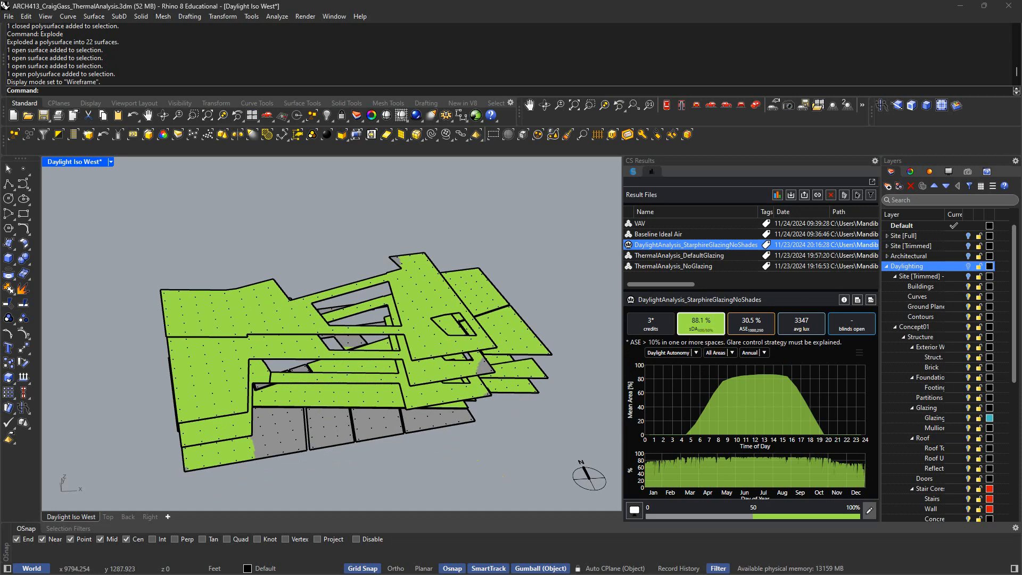
Step: Switch to the PowerPoint deck, review the sDA and ASE example slides 96 and 98, and return to Rhino
key("alt+Tab")
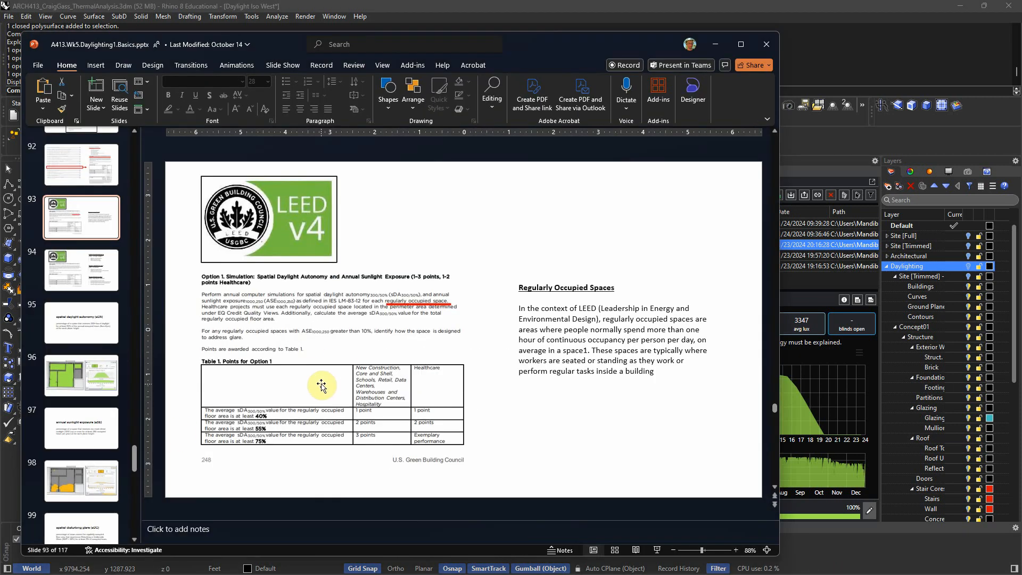
scroll(322, 384, "down", 3)
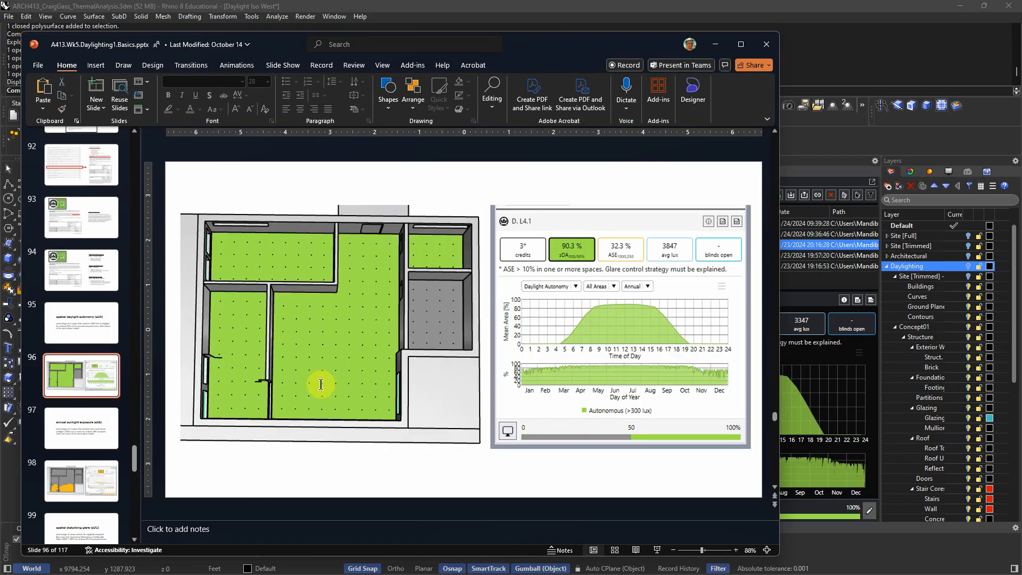
scroll(322, 384, "down", 1)
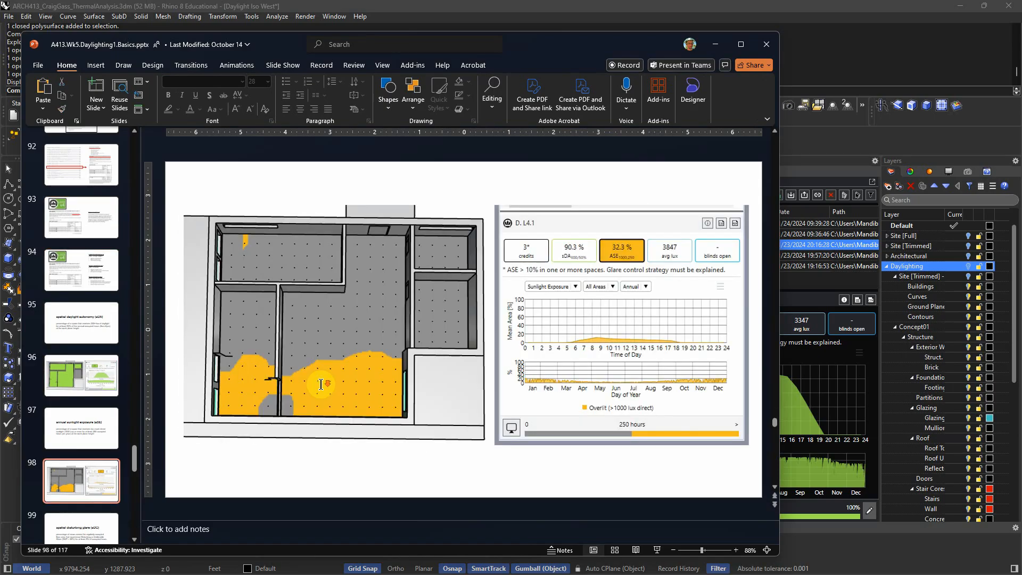
left_click(715, 44)
Step: Enlarge the per-room table in the daylight results and bring its sDA, ASE and average lux columns into view
right_click_drag(492, 463, 484, 450)
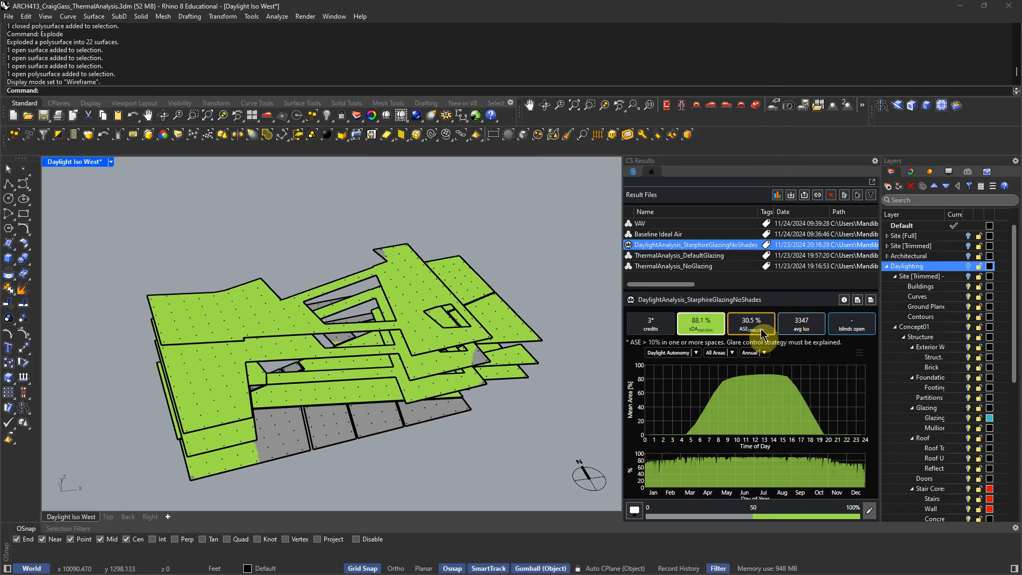
left_click_drag(735, 290, 756, 228)
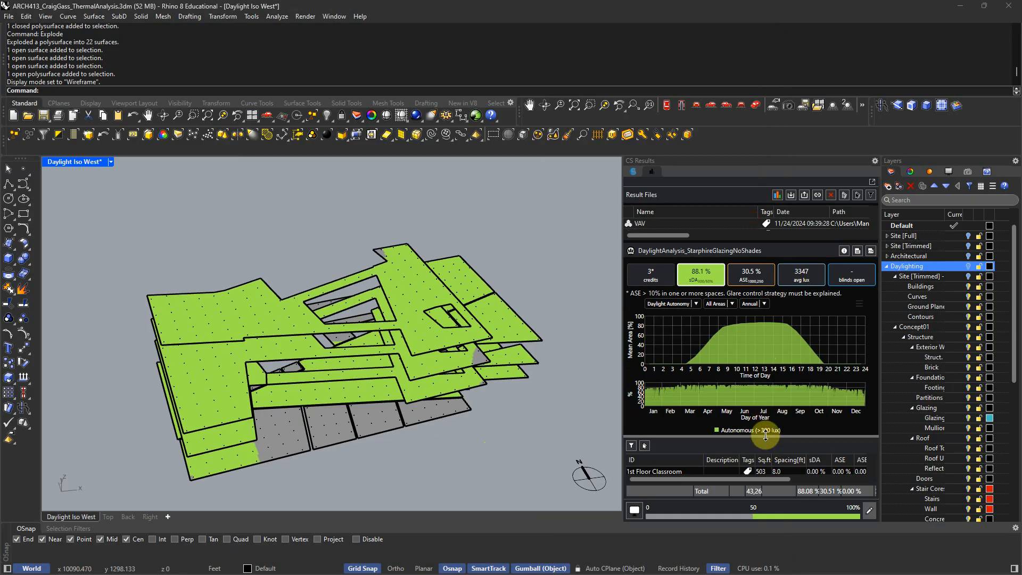
left_click_drag(766, 435, 768, 336)
left_click_drag(745, 481, 777, 482)
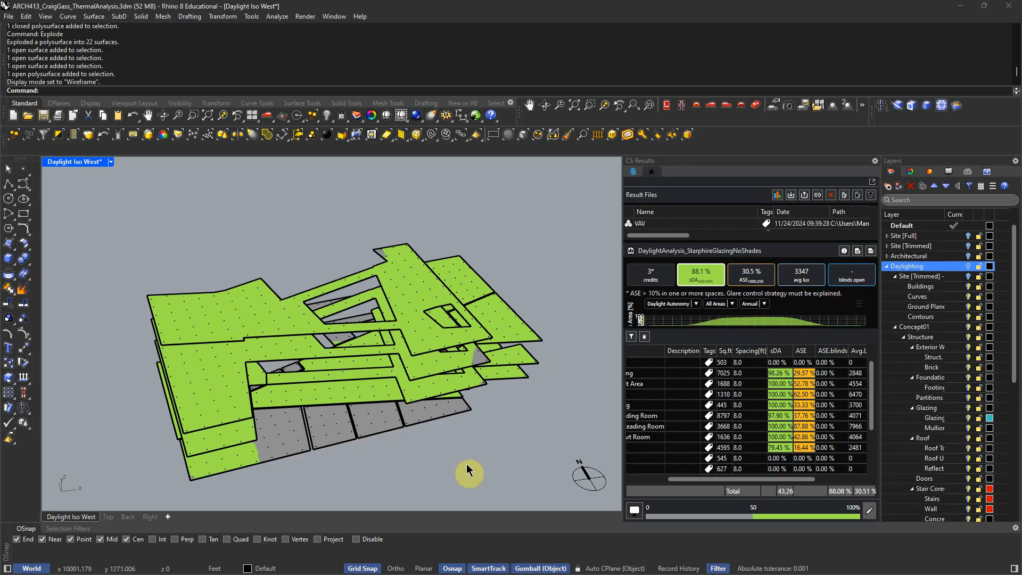
mouse_move(688, 480)
left_mouse_down()
mouse_move(647, 476)
mouse_move(691, 471)
left_mouse_up()
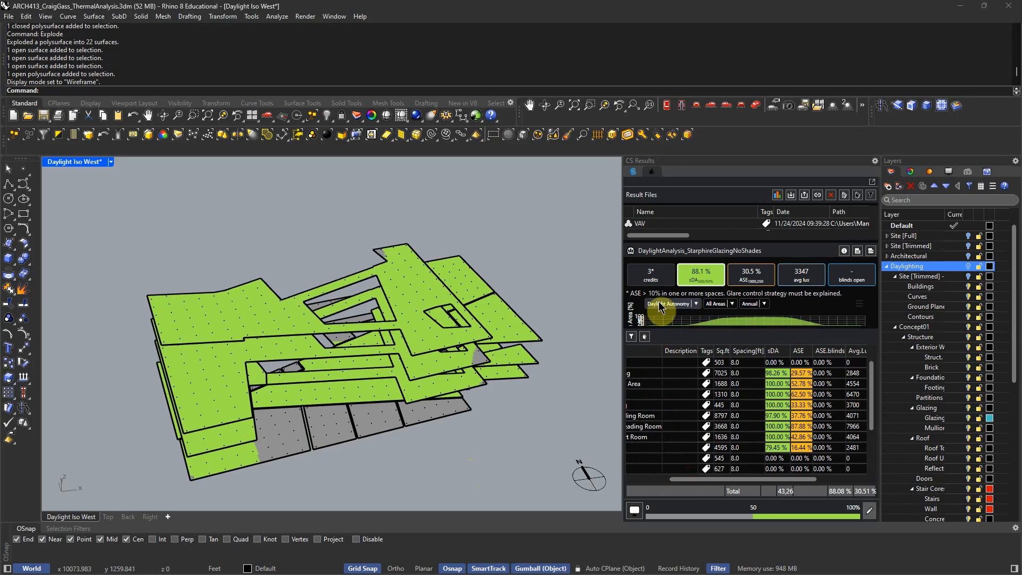
Step: Display the annual sunlight exposure (ASE) result on the floor plates and inspect the overlit areas and a 4th Floor Quiet Reading sensor
key("ctrl")
key("ctrl")
scroll(495, 449, "up", 3)
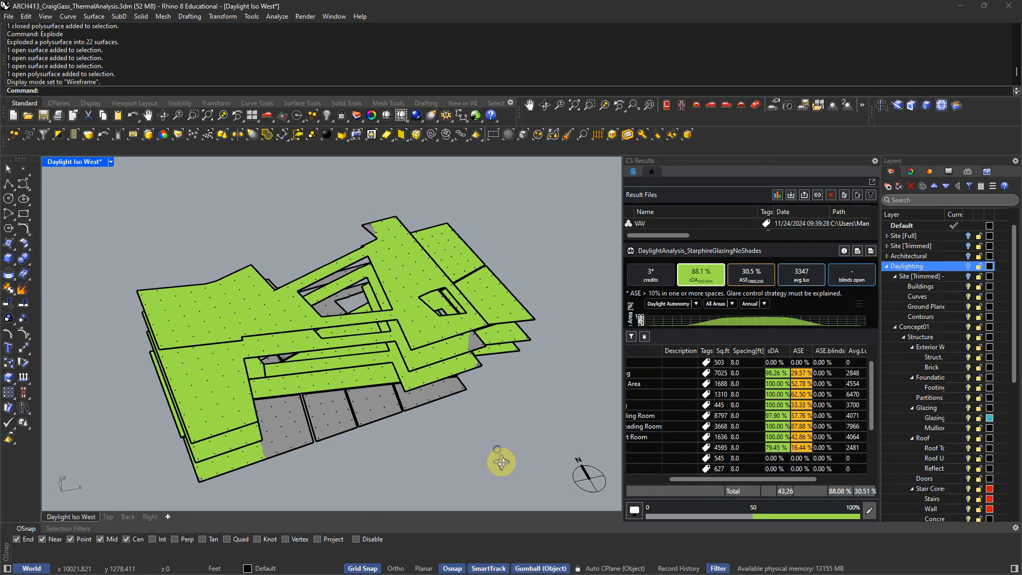
scroll(350, 314, "up", 2)
scroll(350, 318, "up", 2)
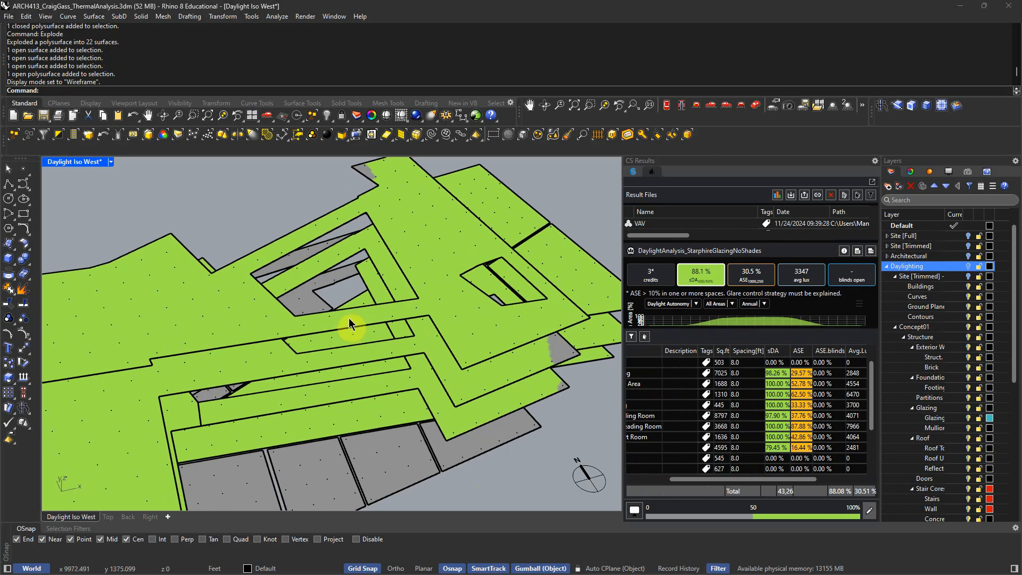
left_click(349, 318)
left_click(756, 278)
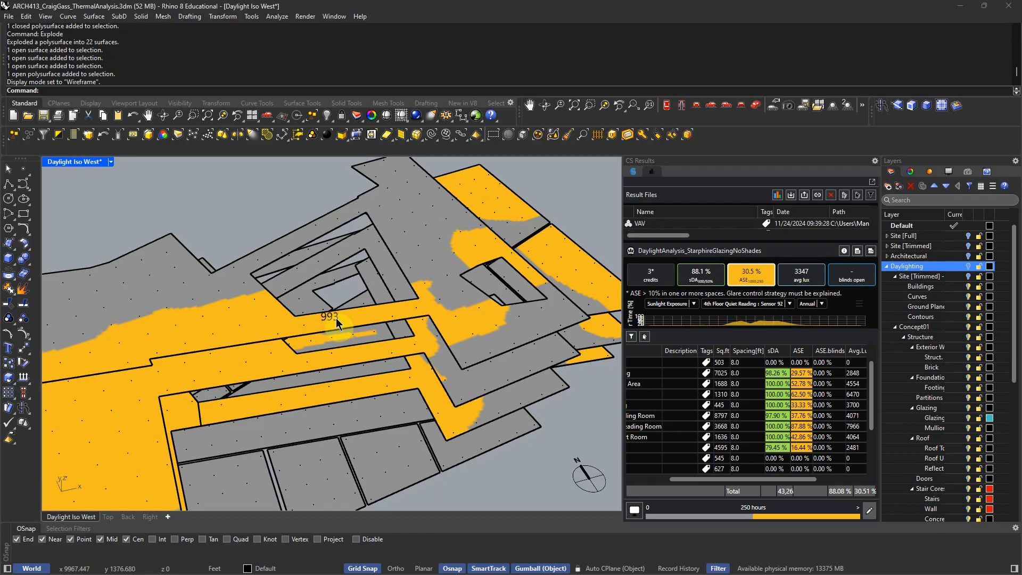
scroll(366, 417, "down", 5)
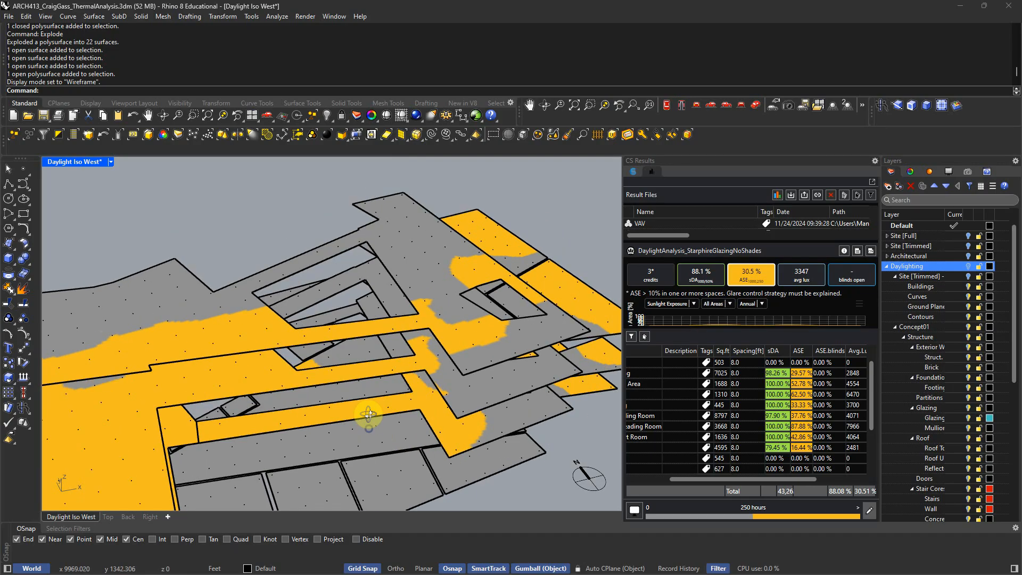
scroll(367, 411, "up", 5)
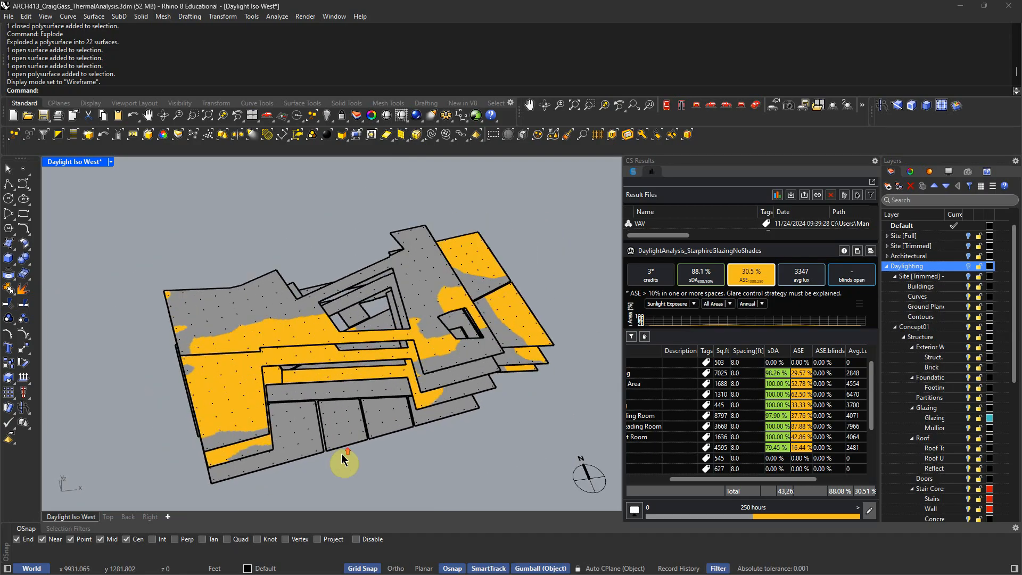
right_click_drag(341, 454, 341, 430)
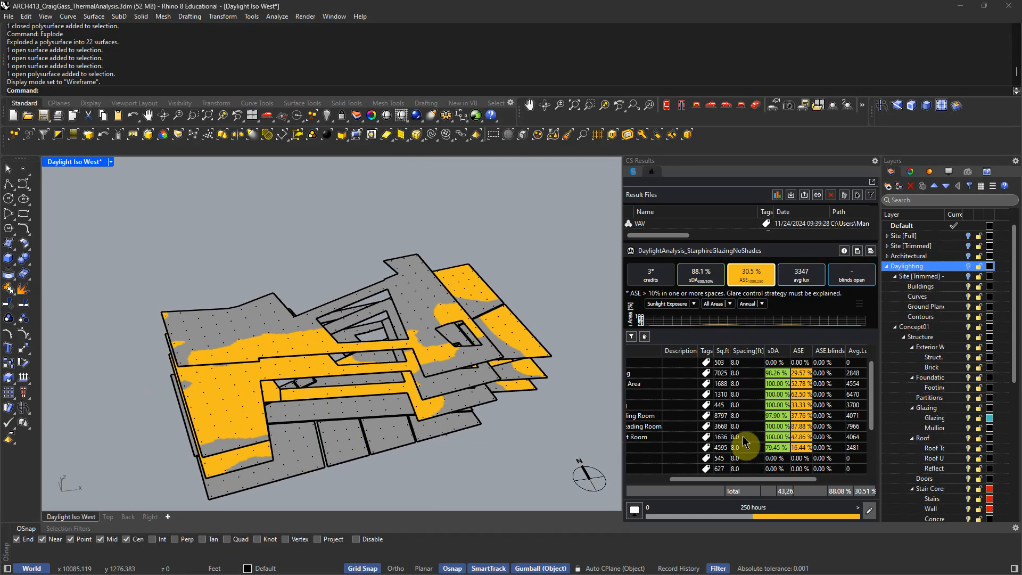
Step: Isolate the ASE result room by room, including 3rd Floor Classroom, 3rd Floor General Reading Room and 2nd Floor Childrens Art Room
left_click(750, 275)
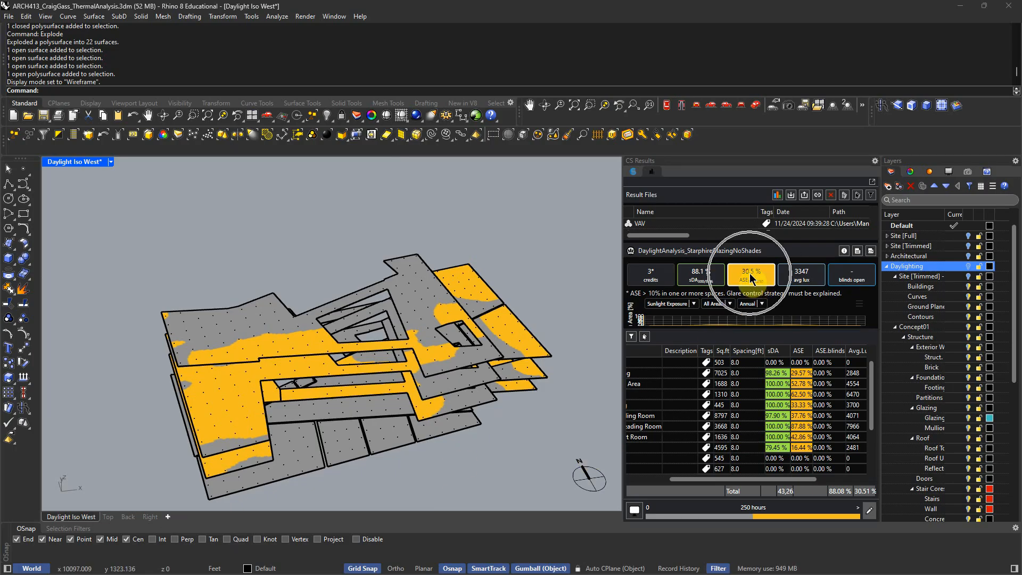
left_click(800, 374)
left_click(800, 383)
left_click(802, 395)
left_click(800, 405)
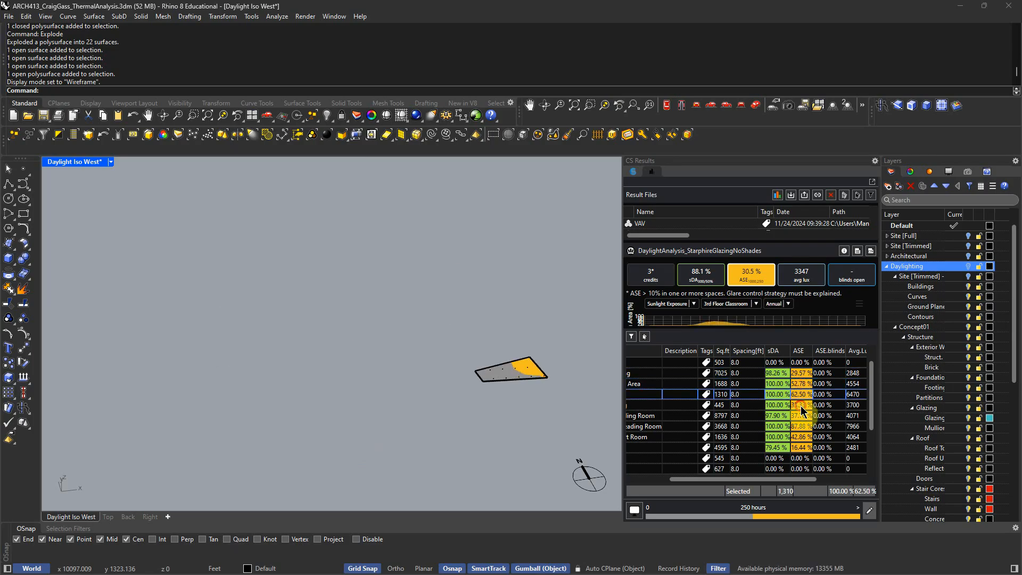
left_click(802, 416)
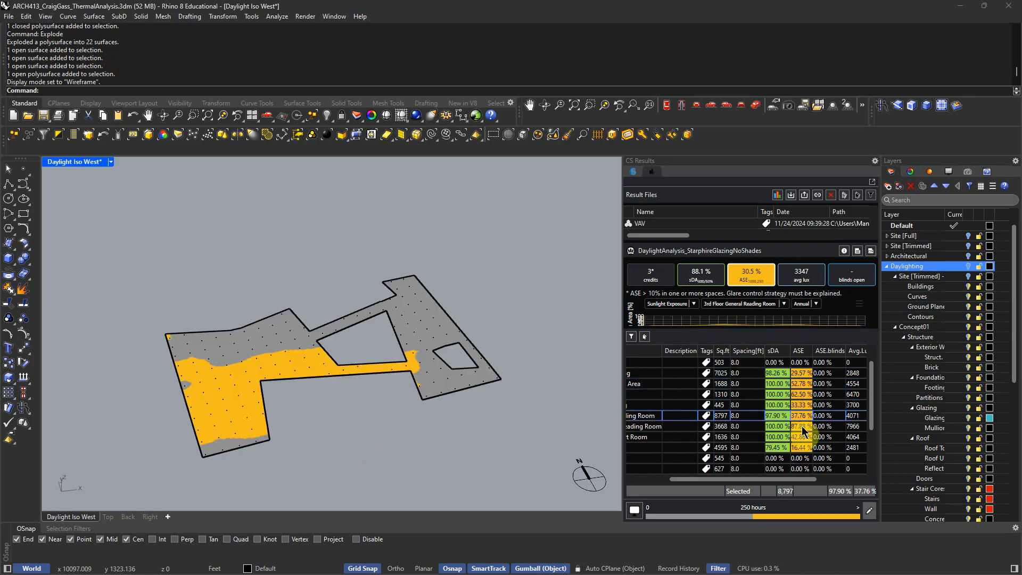
left_click(801, 426)
left_click(803, 438)
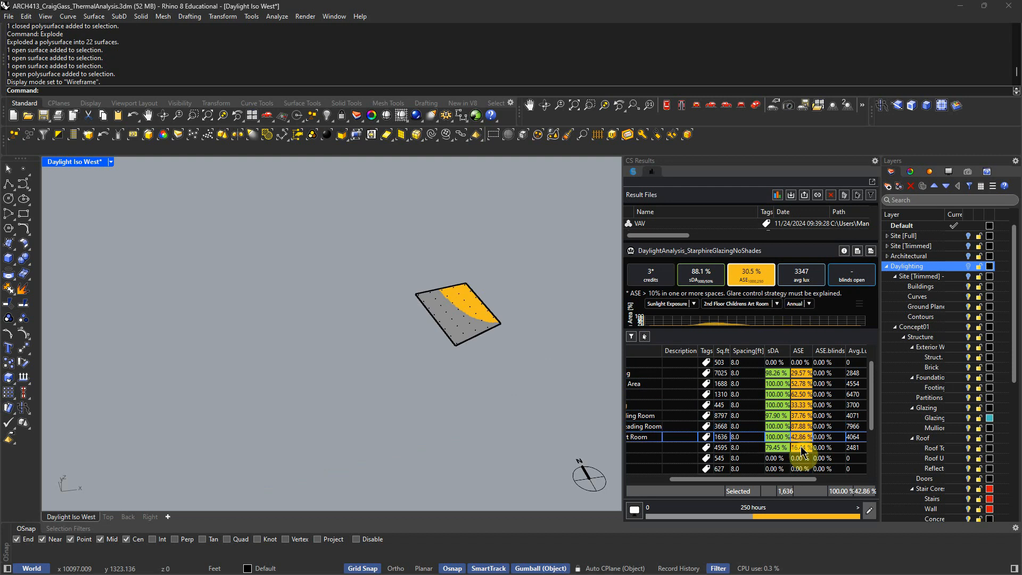
Step: Isolate 2nd Floor Main to inspect its overlit areas up close, and return to the 3rd Floor Classroom's ASE result
left_click(803, 449)
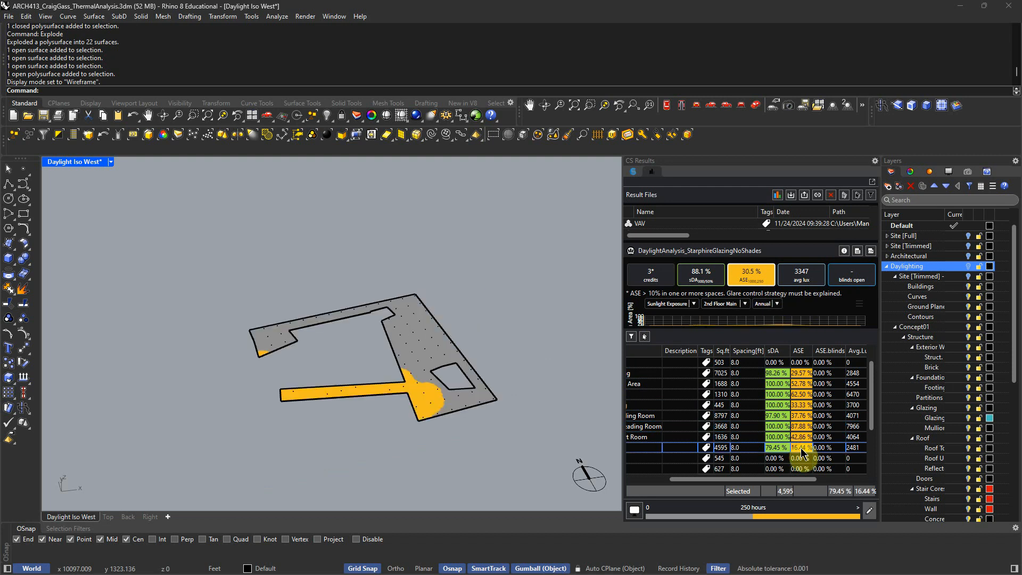
mouse_move(440, 445)
right_mouse_down()
mouse_move(413, 465)
mouse_move(442, 461)
right_mouse_up()
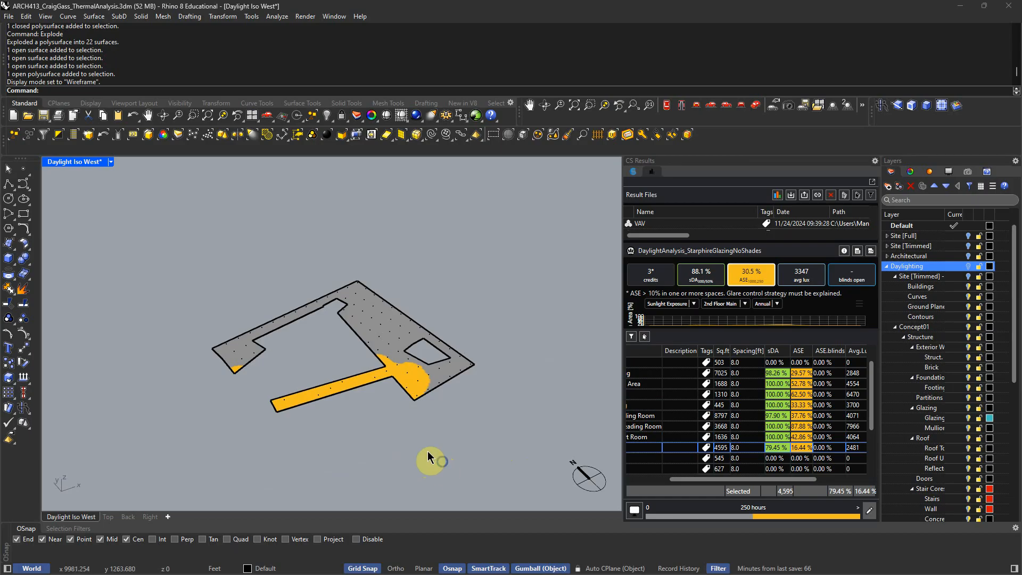
scroll(379, 380, "up", 3)
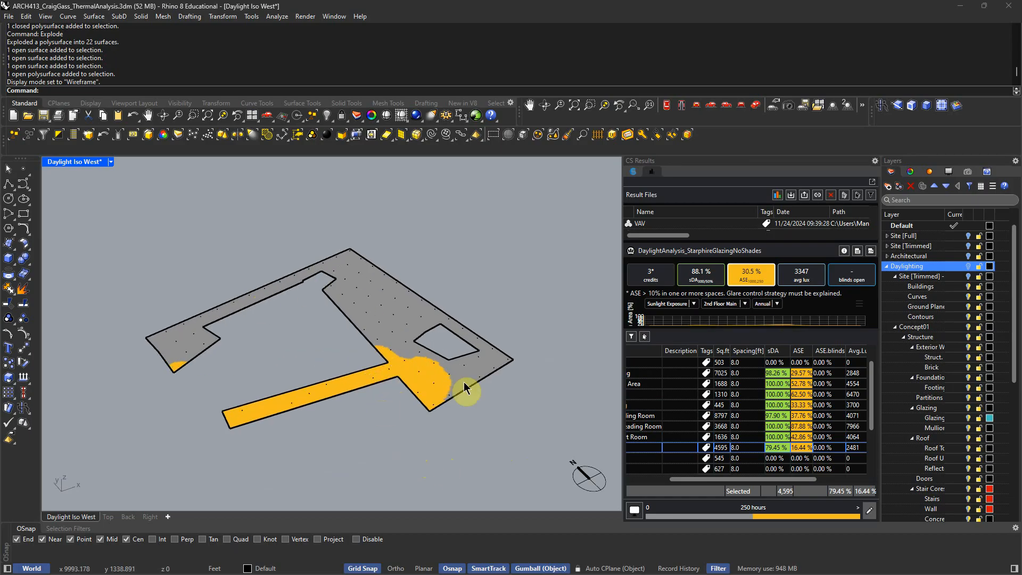
left_click(803, 373)
left_click(803, 395)
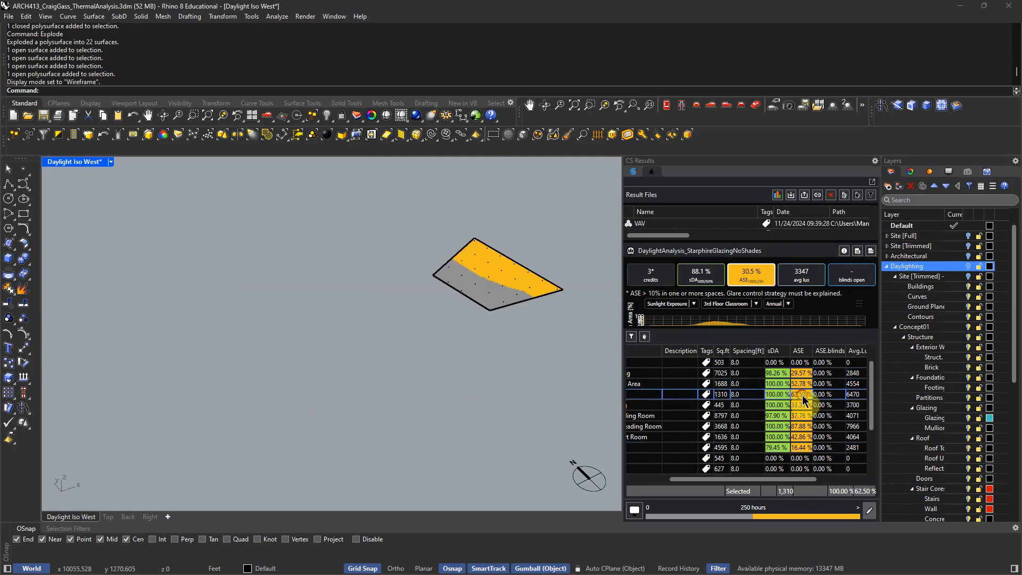
Step: Isolate the ASE result of 3rd Floor General Reading Room and then 2nd Floor Childrens Reading Room, and bring the table's room names into view
left_click(804, 416)
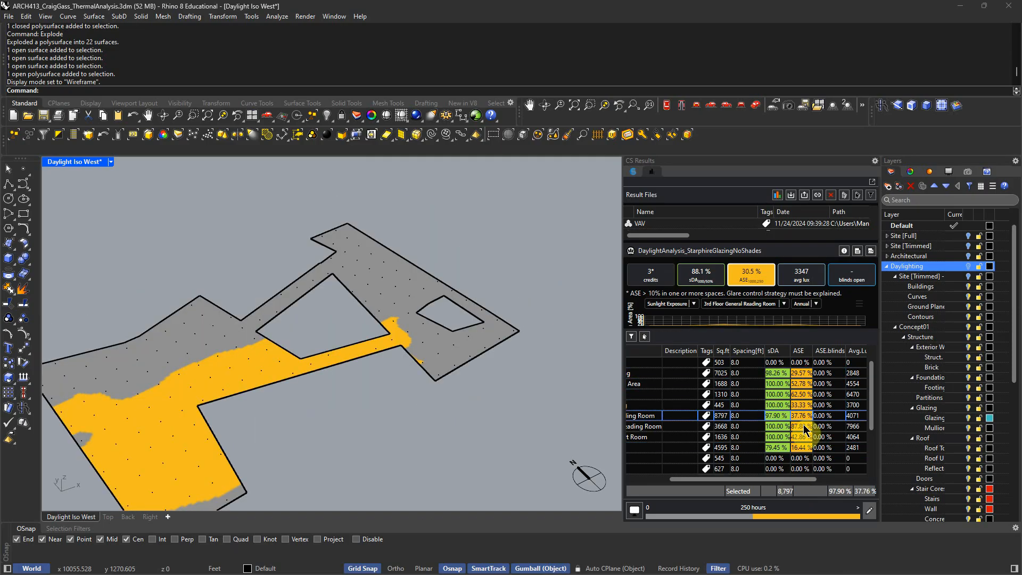
left_click(805, 427)
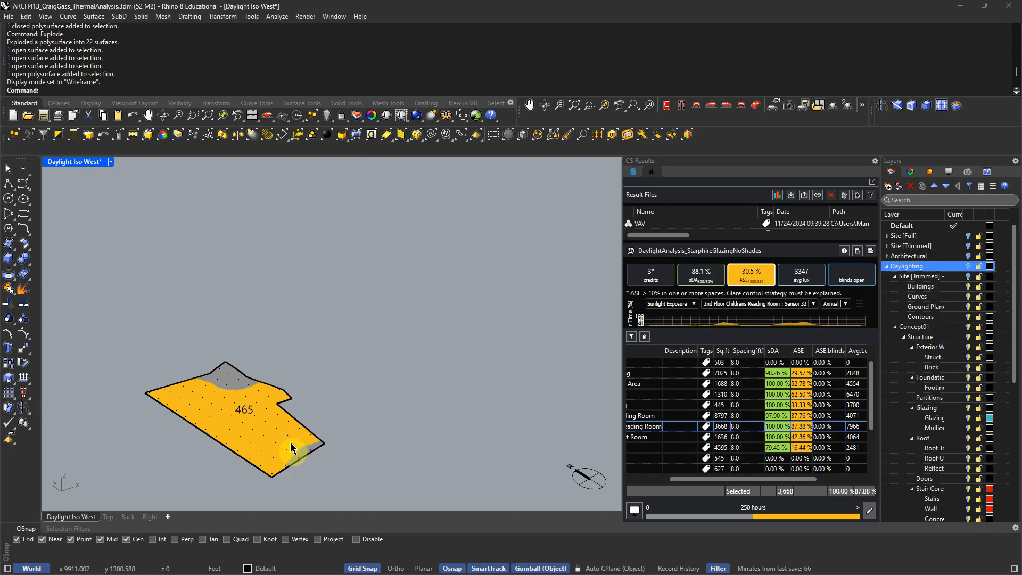
mouse_move(717, 480)
left_mouse_down()
mouse_move(672, 480)
mouse_move(728, 483)
mouse_move(712, 482)
left_mouse_up()
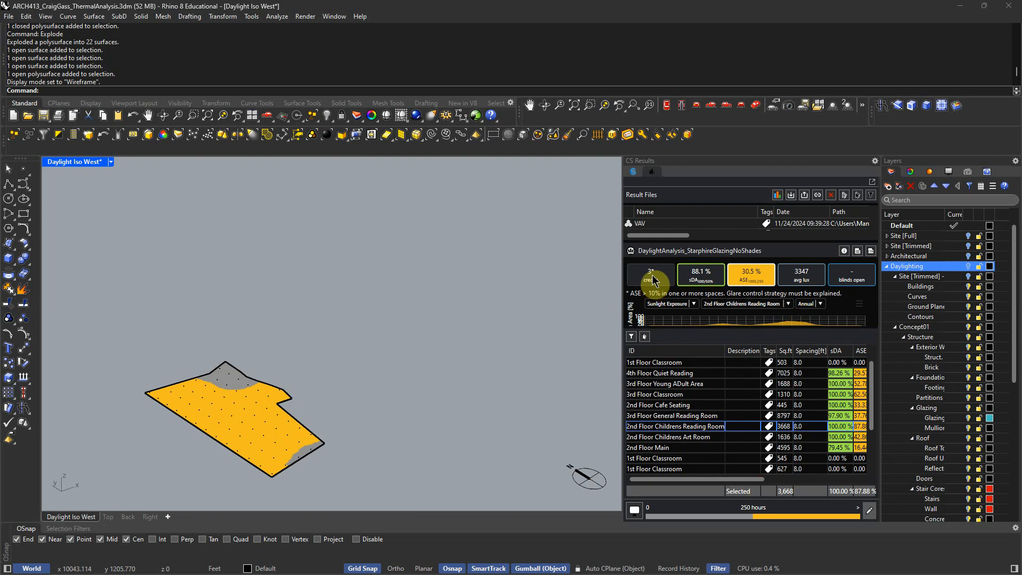
Step: Set the sunlight exposure result to cover All Areas on the floor plates
right_click_drag(484, 346, 431, 356)
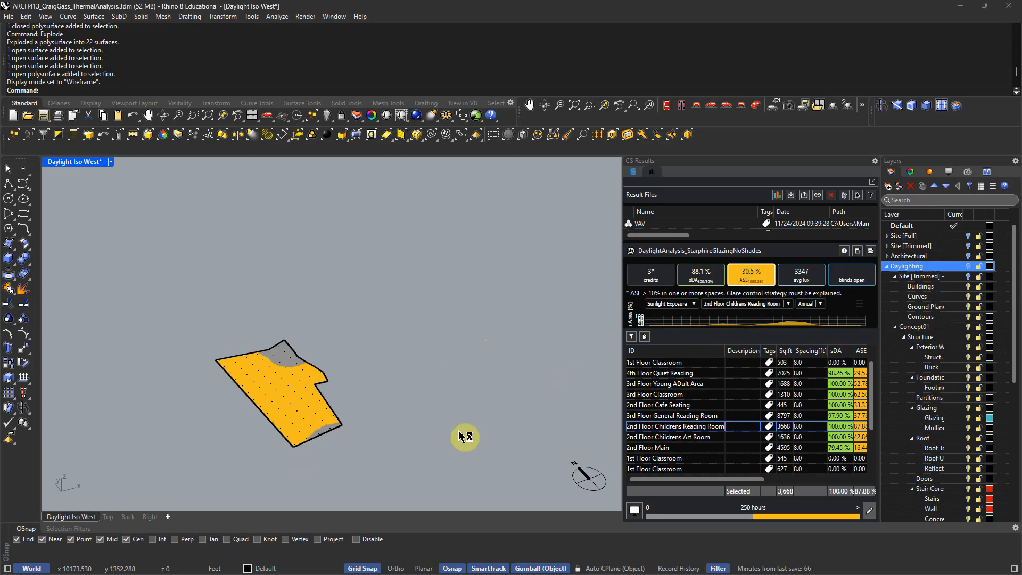
left_click(787, 304)
left_click(651, 345)
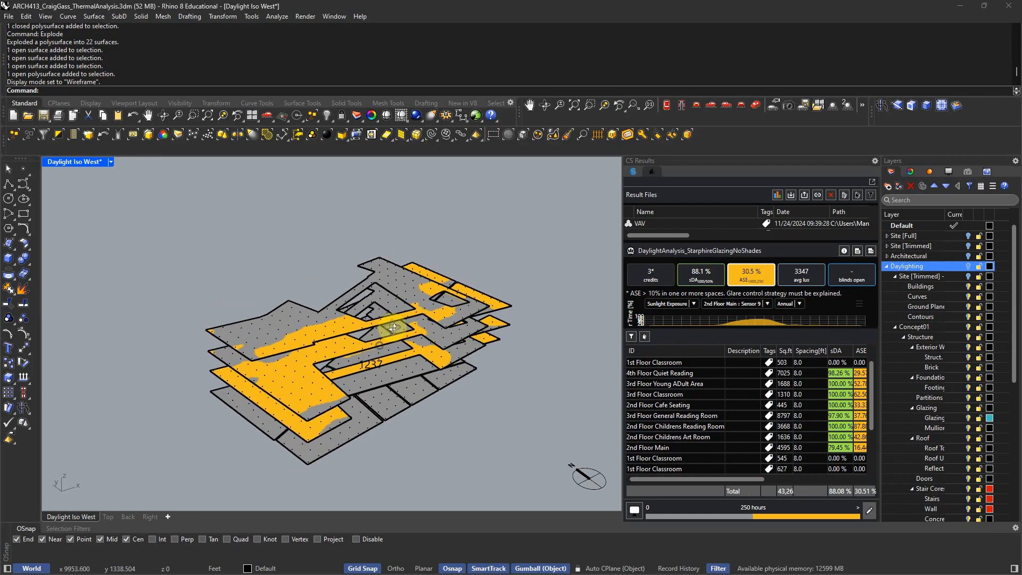
Step: Turn on the Daylighting layer and review the materials assigned to the building's layers
left_click(930, 173)
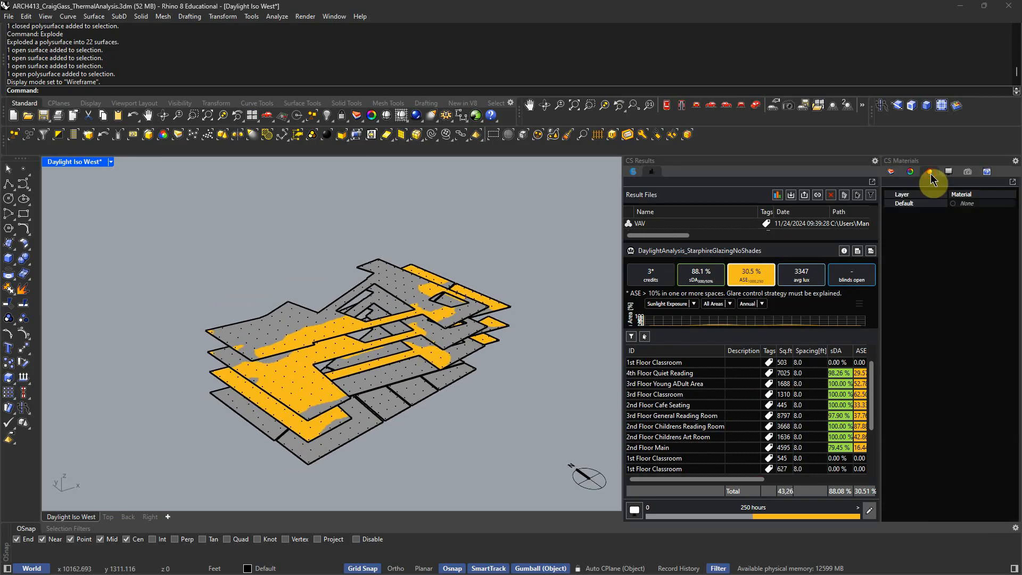
left_click(893, 172)
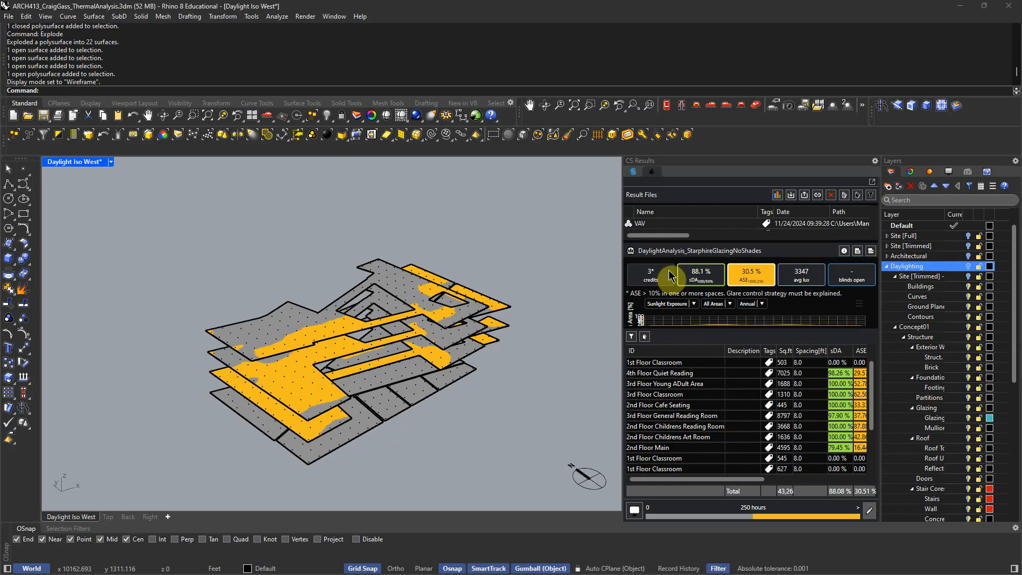
mouse_move(1015, 284)
left_mouse_down()
mouse_move(1016, 307)
mouse_move(1017, 284)
left_mouse_up()
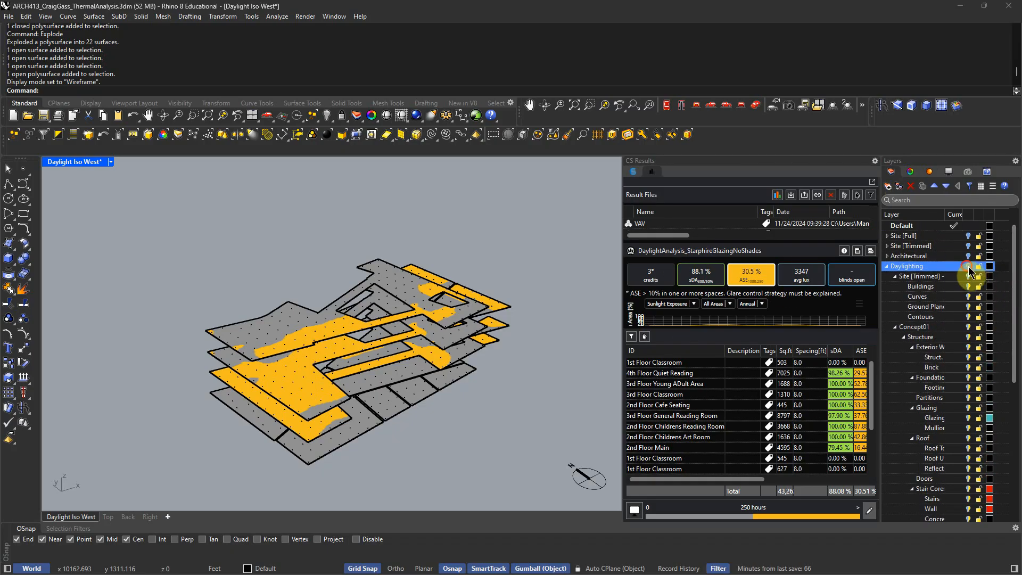
left_click(968, 267)
left_click(929, 172)
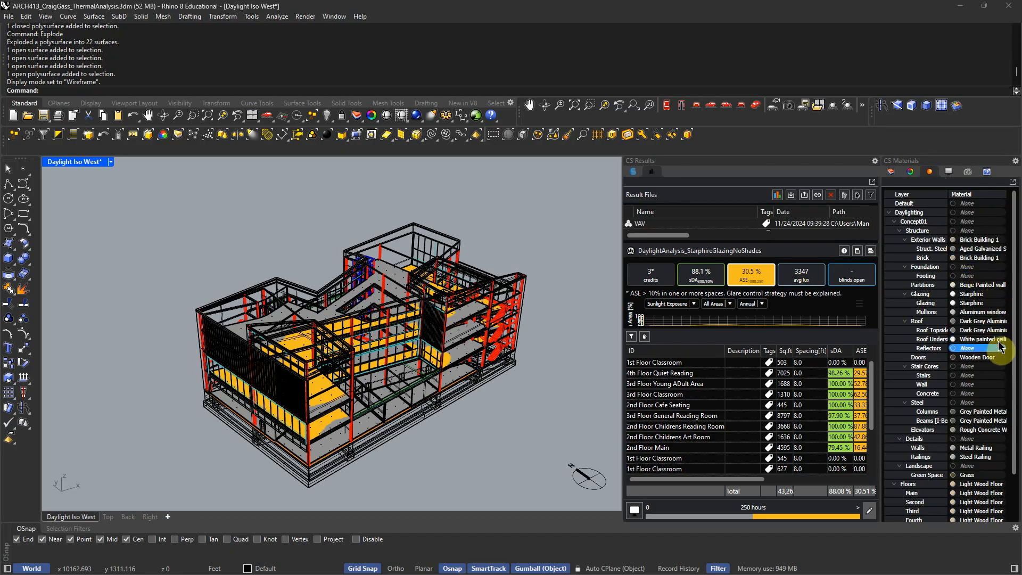
scroll(974, 406, "down", 1)
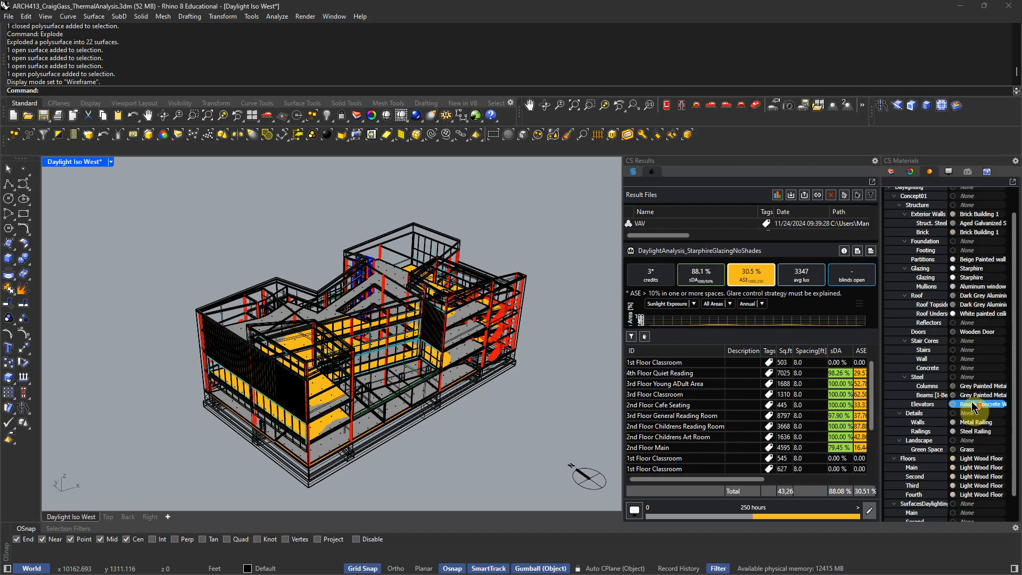
scroll(973, 406, "down", 1)
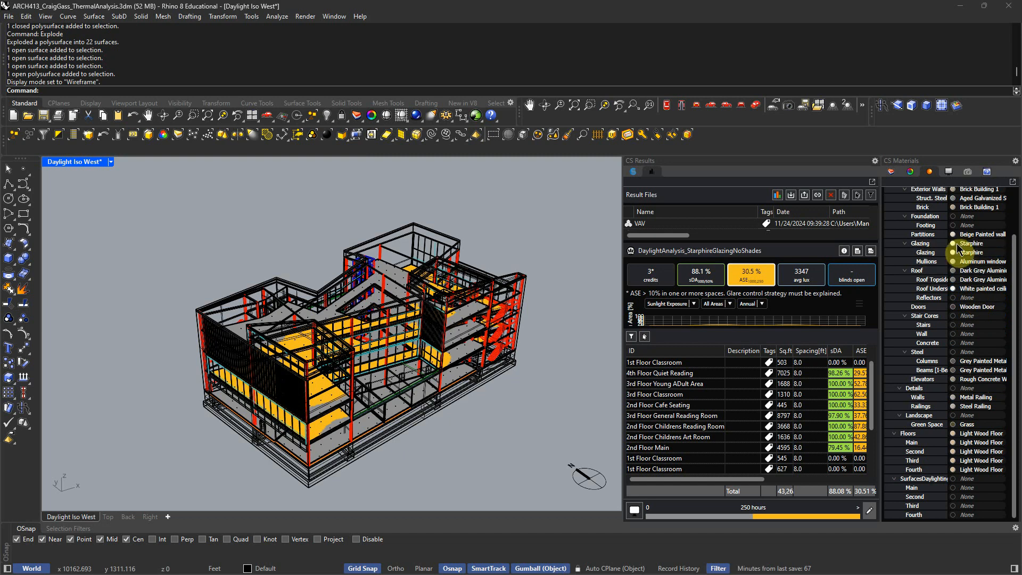
Step: Inspect the Starphire glass properties assigned to the Glazing layer and leave the material selection without changing it
left_click(923, 248)
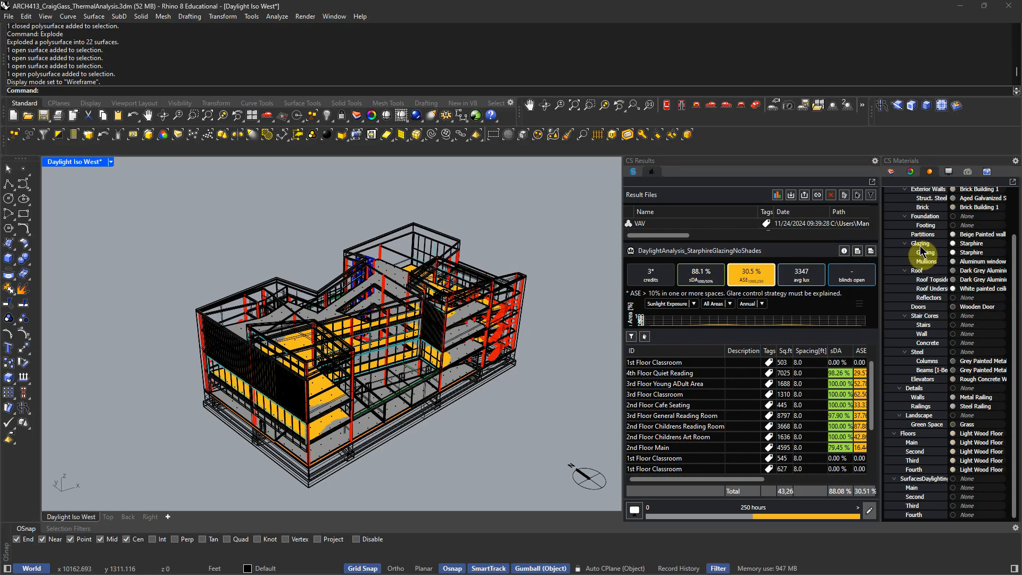
left_click(969, 255)
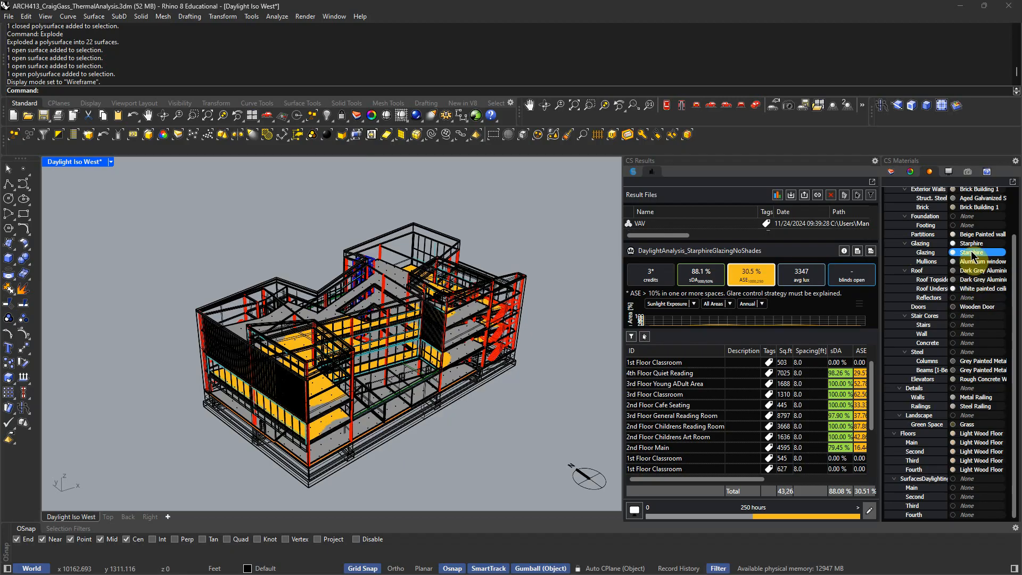
double_click(972, 252)
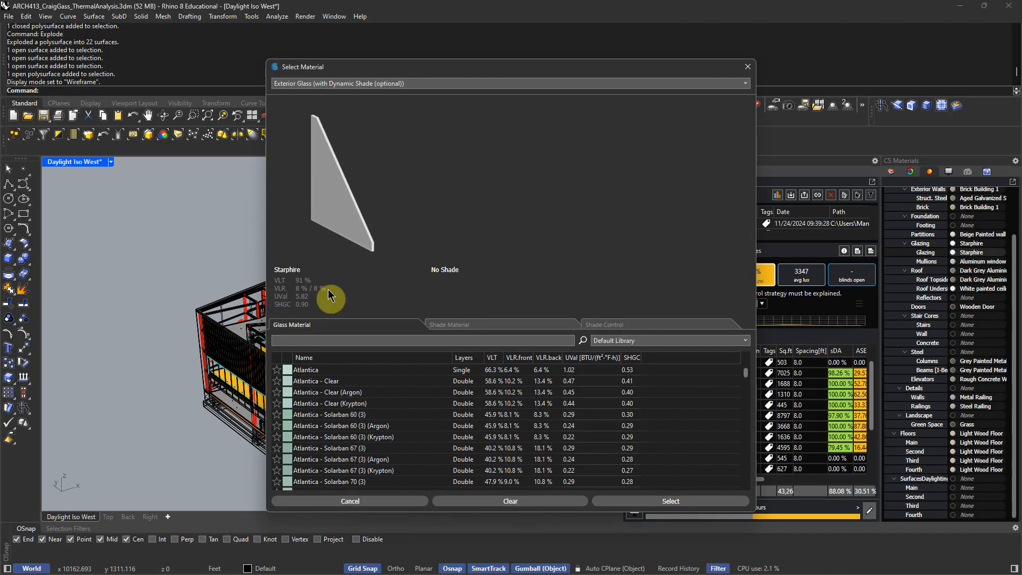
left_click(748, 68)
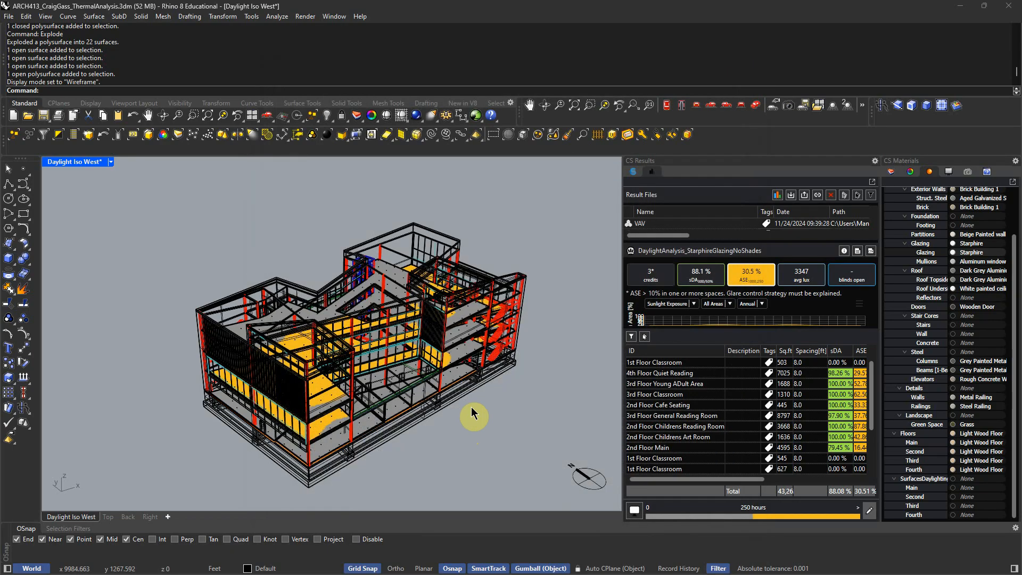
Step: Set the viewport display to Shaded and inspect the glazed facades around the building's green space
right_click_drag(387, 366, 472, 373)
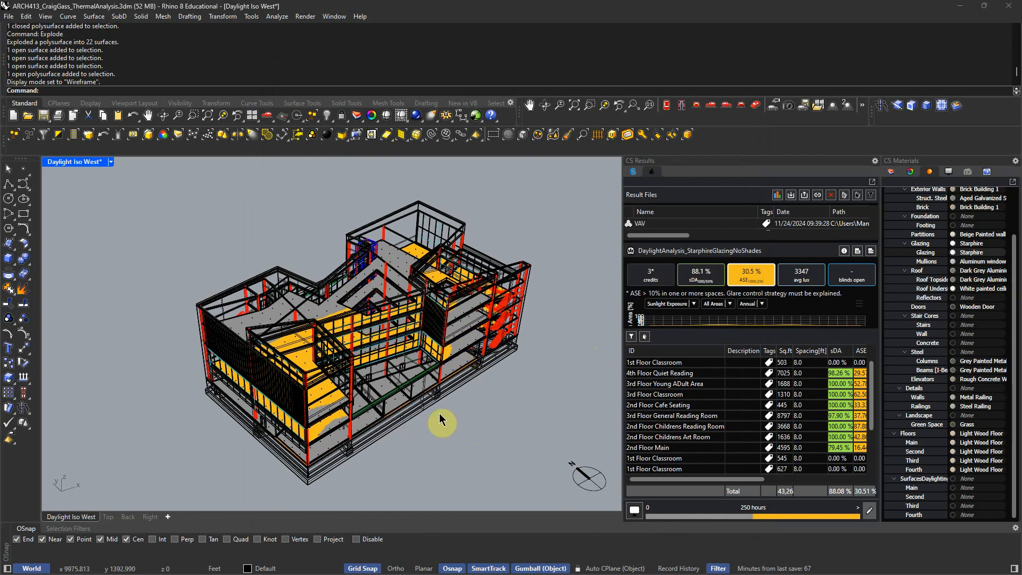
left_click(107, 162)
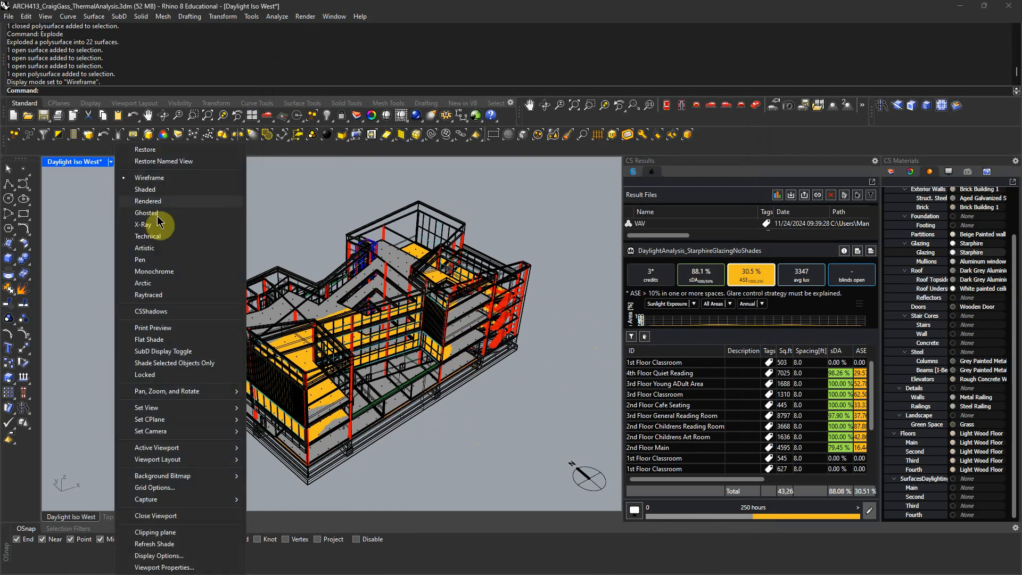
left_click(155, 190)
mouse_move(222, 194)
right_mouse_down()
mouse_move(313, 388)
mouse_move(363, 346)
mouse_move(388, 361)
mouse_move(394, 389)
mouse_move(400, 376)
mouse_move(370, 352)
mouse_move(248, 354)
mouse_move(516, 358)
mouse_move(406, 364)
right_mouse_up()
scroll(395, 350, "up", 3)
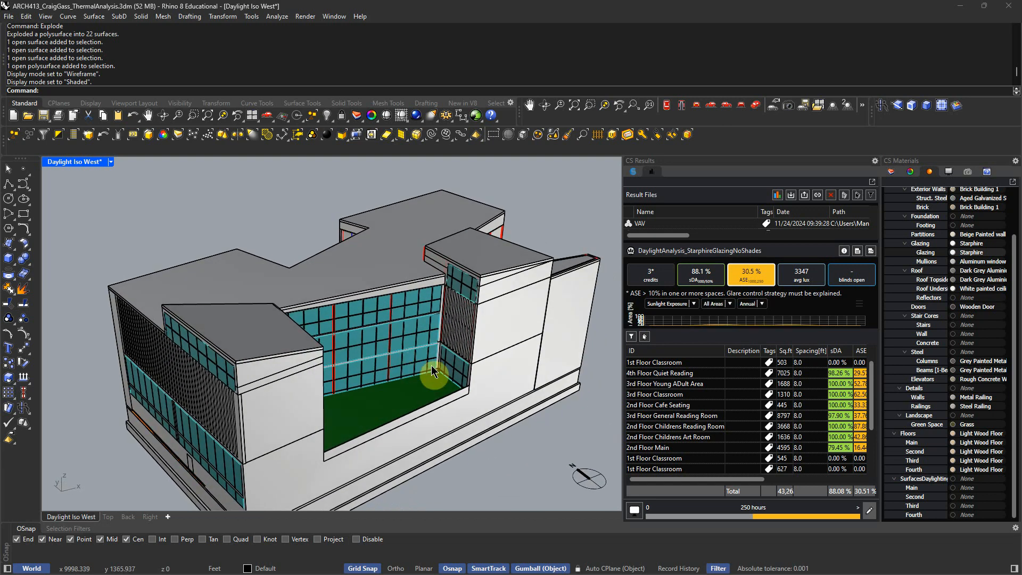
left_click(747, 274)
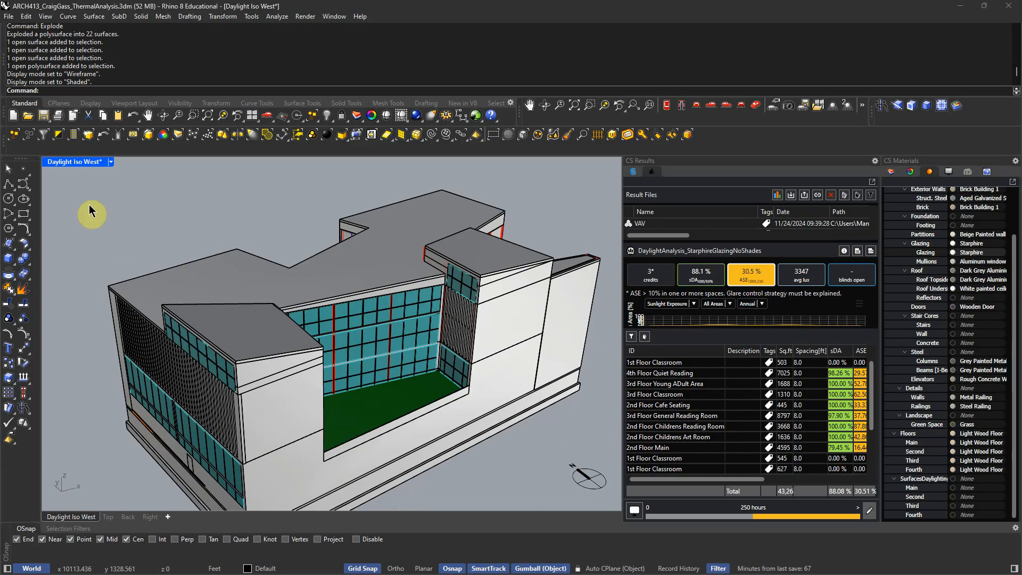
Step: Set the viewport display to Wireframe and hide the Daylighting layer to inspect the ASE result on the bare floor plates
left_click(111, 162)
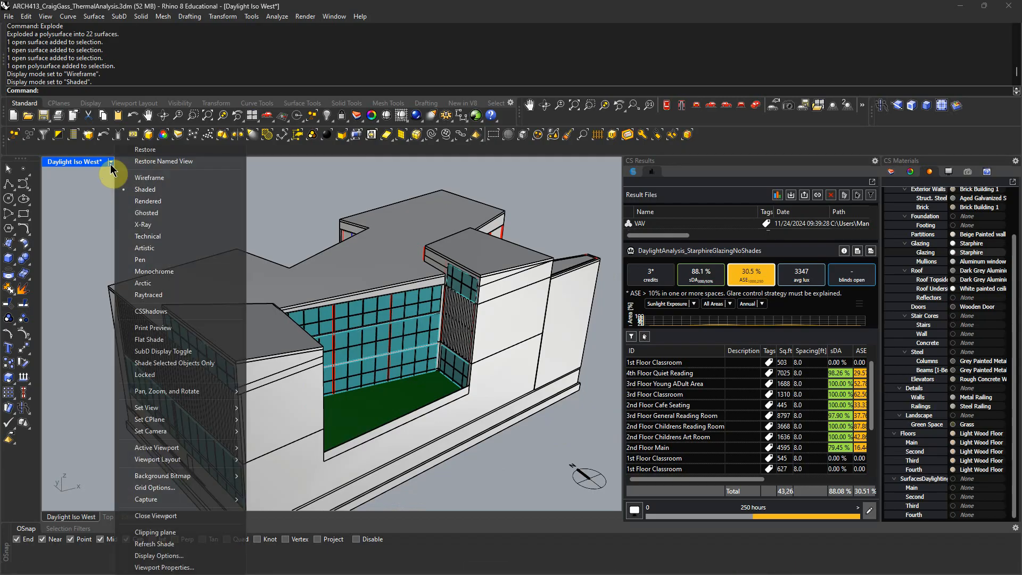
left_click(151, 178)
left_click(891, 171)
left_click(968, 267, "ctrl")
right_click_drag(493, 284, 429, 300)
scroll(429, 300, "up", 4)
scroll(429, 300, "down", 9)
scroll(363, 345, "up", 3)
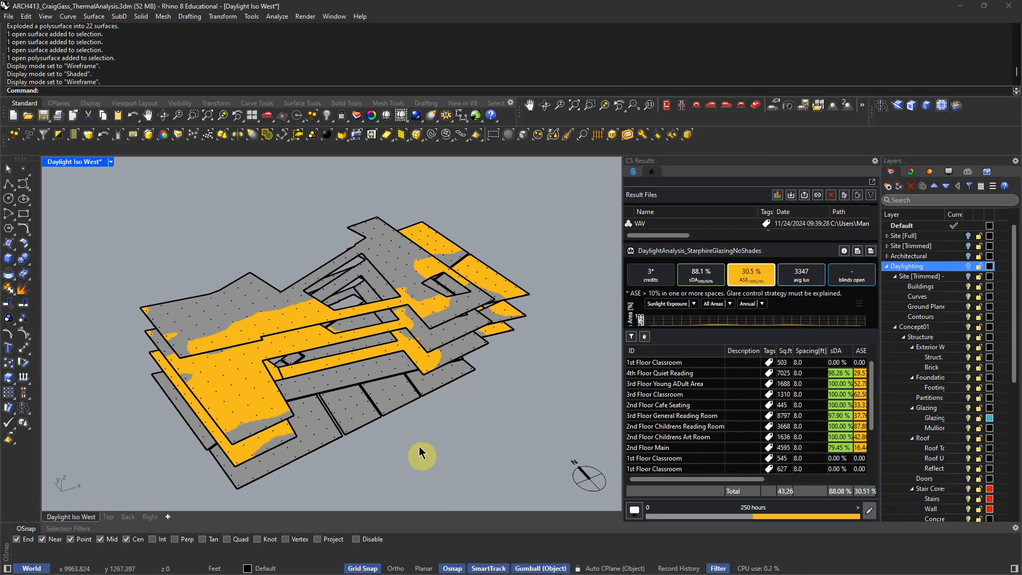
right_click_drag(419, 447, 420, 442)
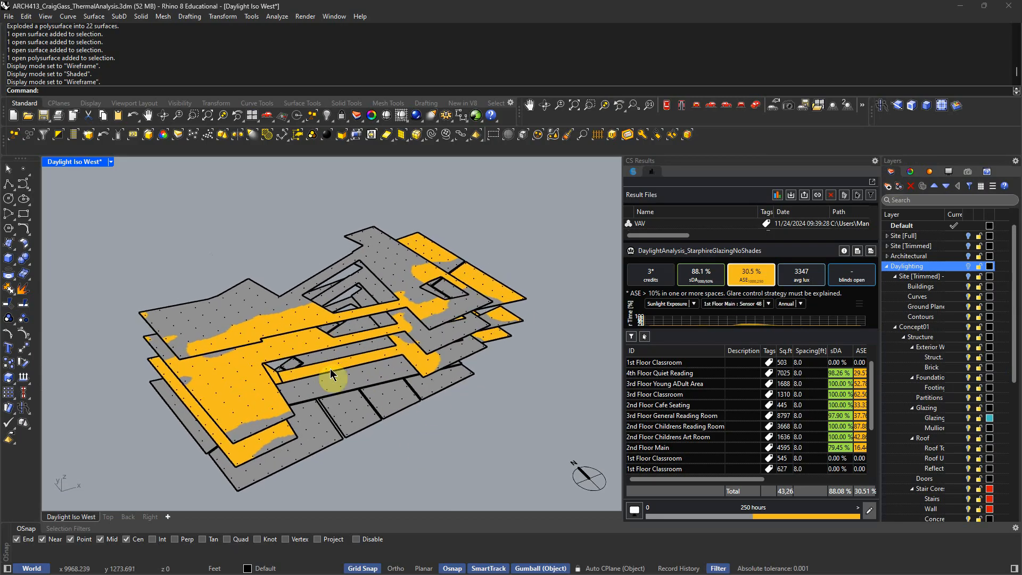
Step: Display the average lux result on the floor plates, switch it from annual to a specific day, and enlarge the illuminance charts
left_click(802, 275)
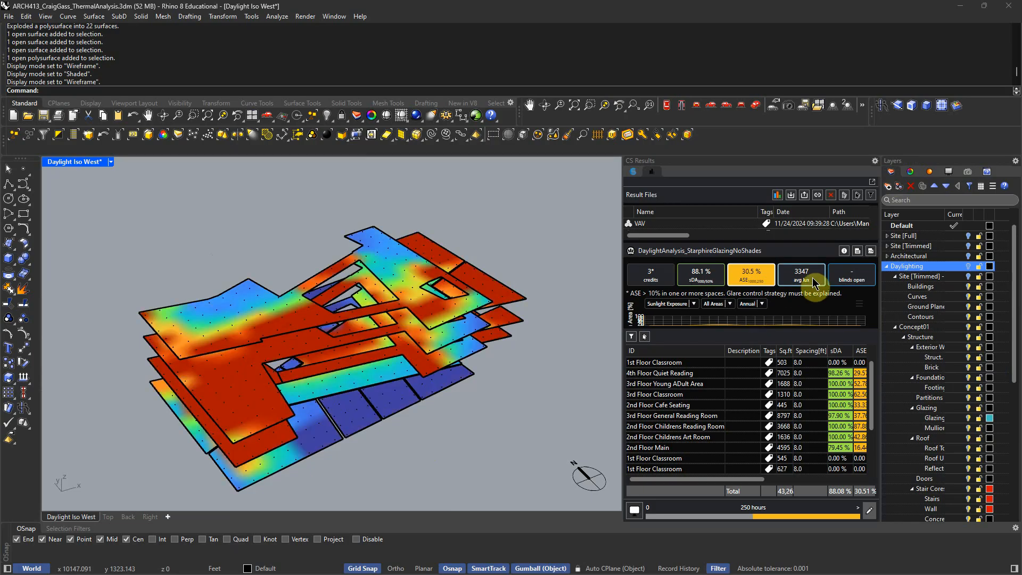
right_click_drag(484, 376, 457, 439)
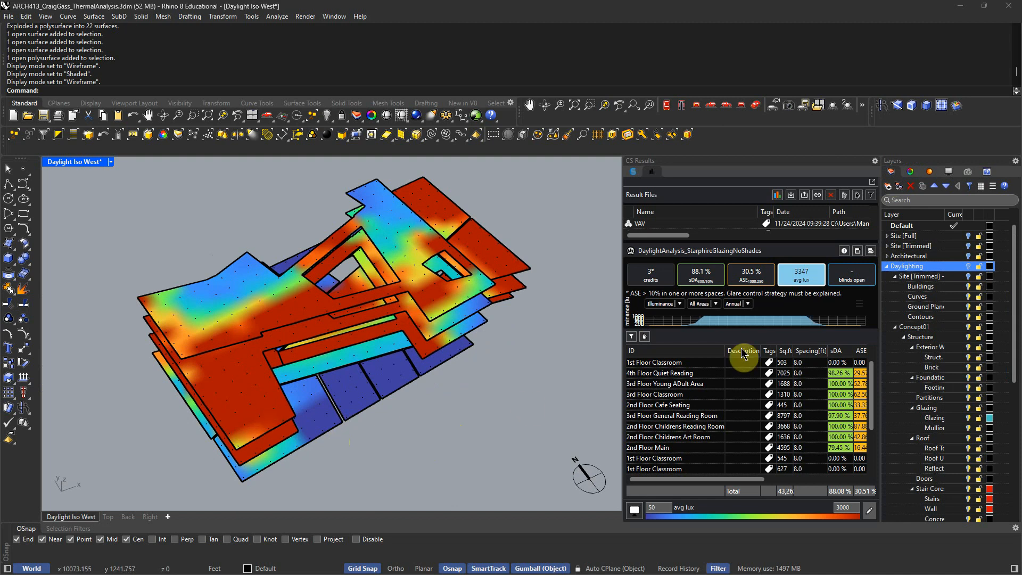
left_click(749, 309)
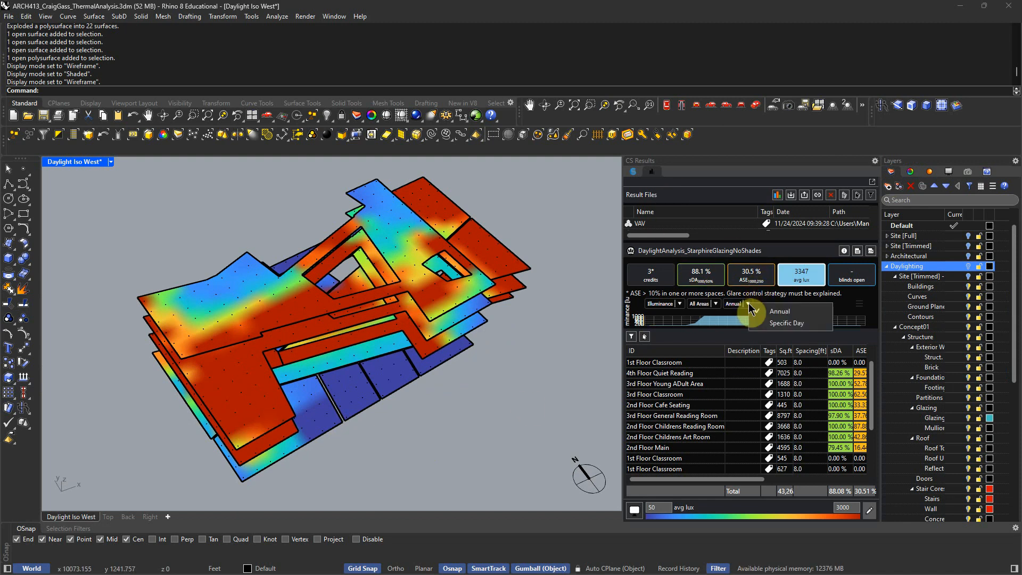
left_click(782, 330)
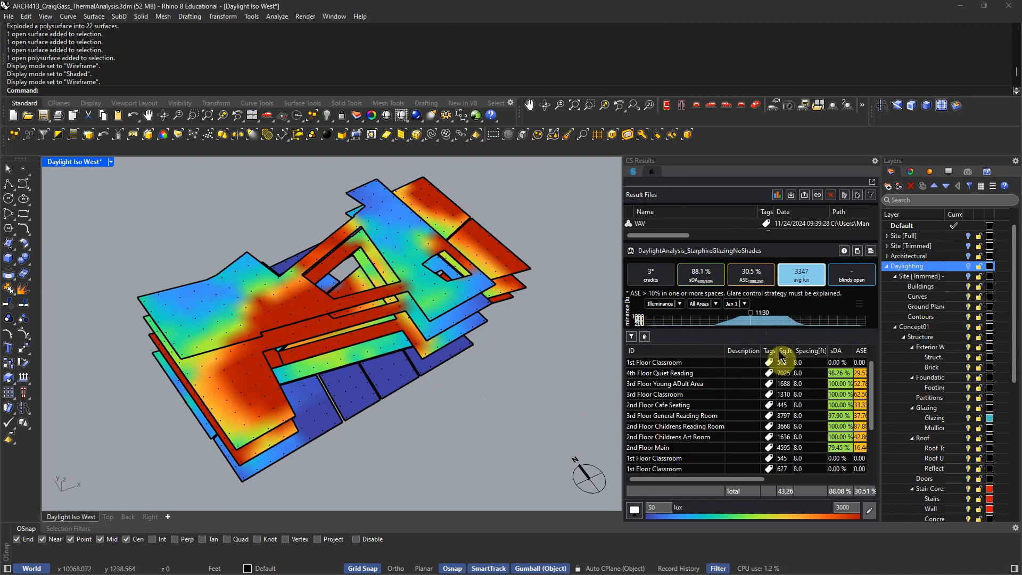
left_click_drag(765, 332, 765, 423)
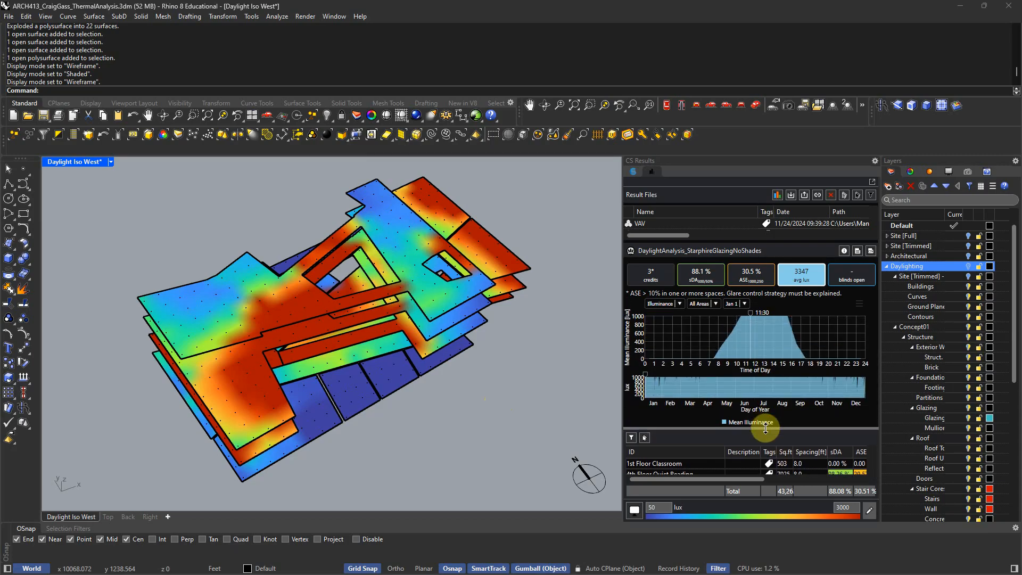
Step: Scrub the illuminance result through the days of the year and set it to Mar 1 at 12:30
left_click(649, 381)
left_click_drag(647, 377, 703, 381)
left_click_drag(768, 380, 655, 393)
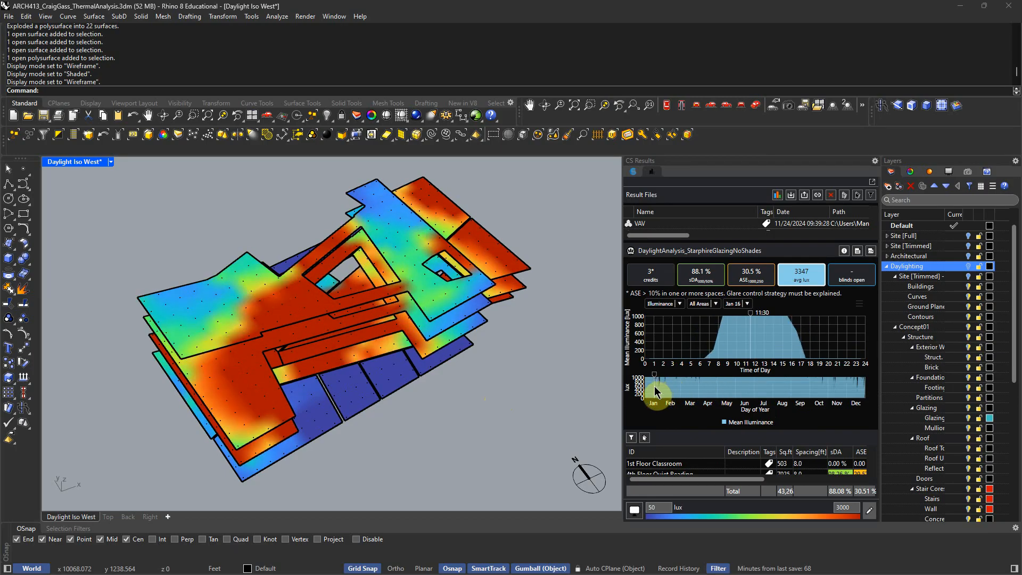
left_click_drag(751, 314, 760, 319)
mouse_move(654, 375)
left_mouse_down()
mouse_move(787, 380)
mouse_move(681, 381)
left_mouse_up()
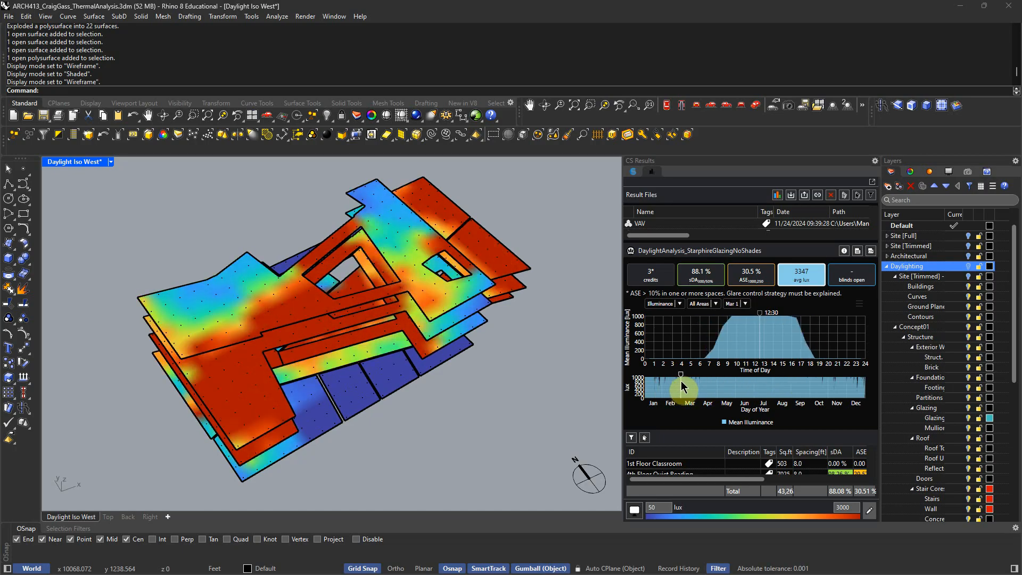
Step: Examine the Mar 1 illuminance pattern across the stacked floor plates from several angles, up close and as a whole
right_click_drag(502, 425, 384, 431)
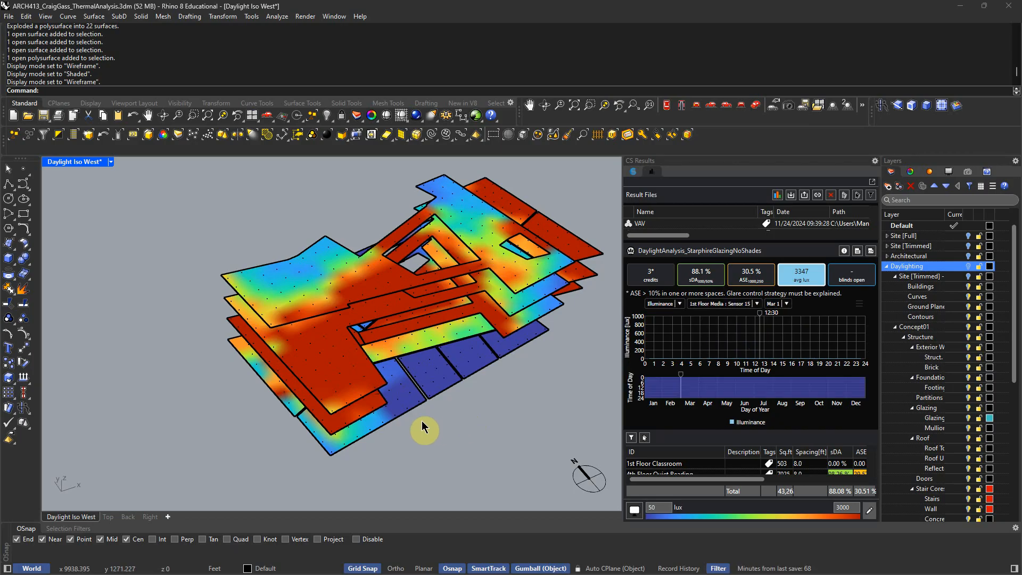
scroll(379, 398, "up", 2)
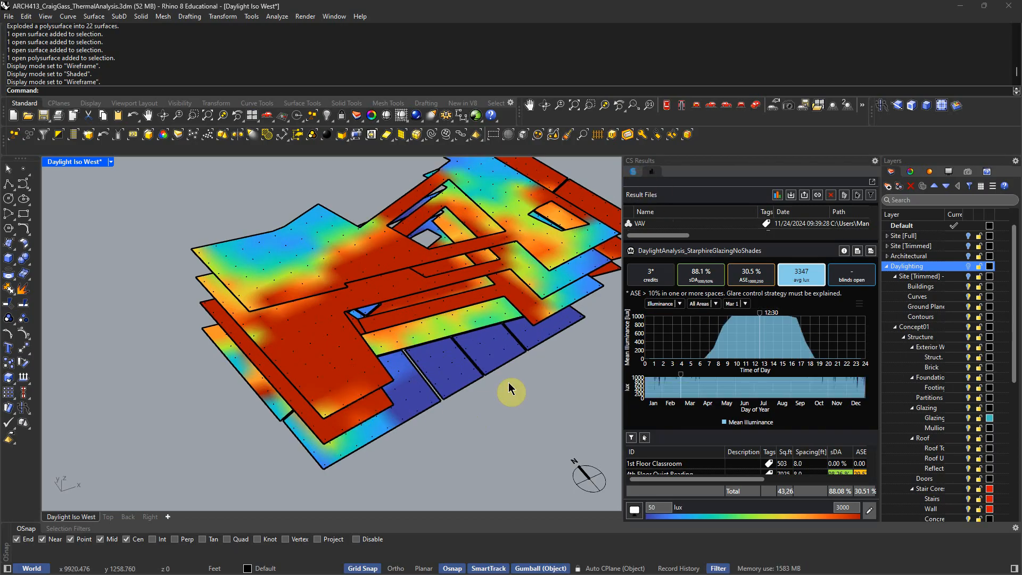
scroll(433, 461, "up", 1)
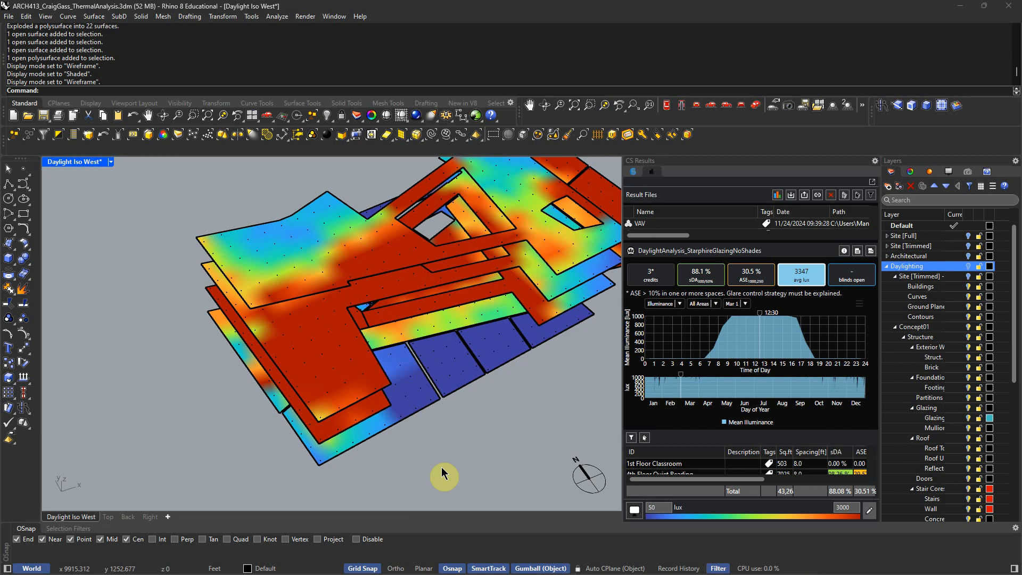
scroll(250, 351, "down", 9)
right_click_drag(269, 345, 283, 324)
scroll(282, 324, "up", 3)
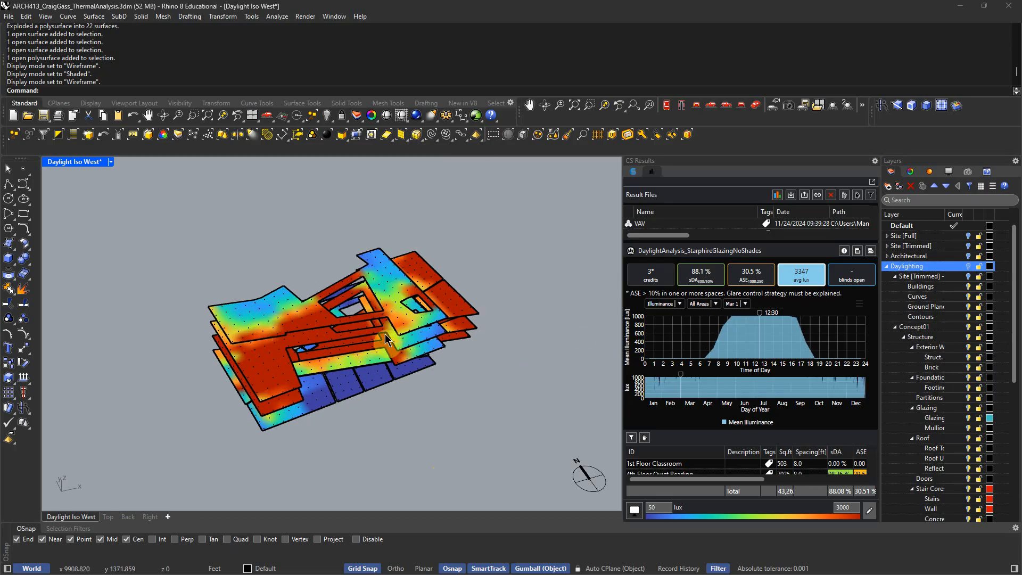
Step: Show the Daylighting layer again, set the viewport display to Shaded, and view the whole daylighting model
left_click(968, 267)
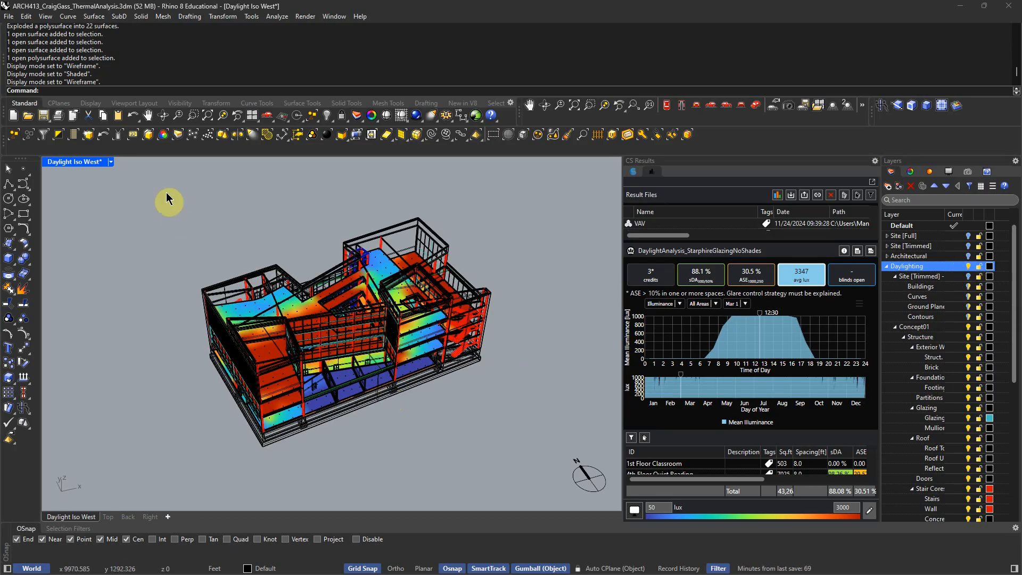
left_click(111, 162)
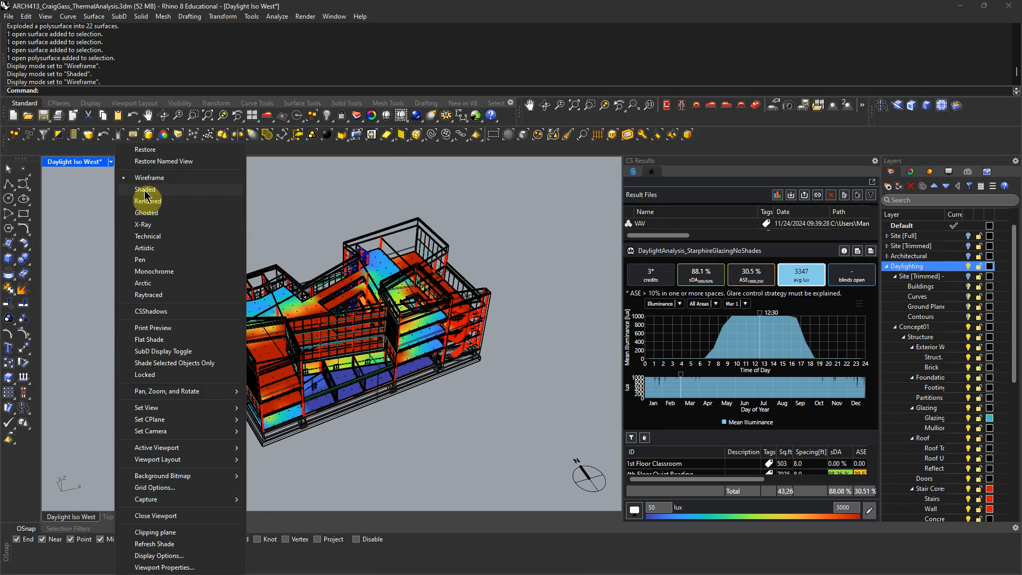
left_click(146, 190)
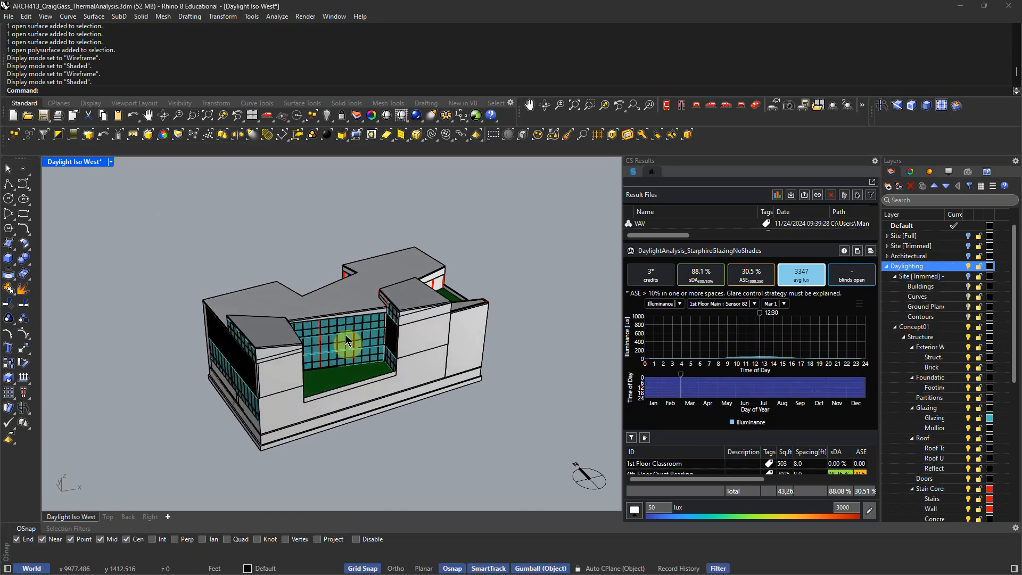
scroll(345, 336, "up", 5)
scroll(346, 336, "down", 3)
right_click_drag(346, 336, 348, 352)
right_click_drag(493, 418, 570, 355)
scroll(492, 378, "down", 5)
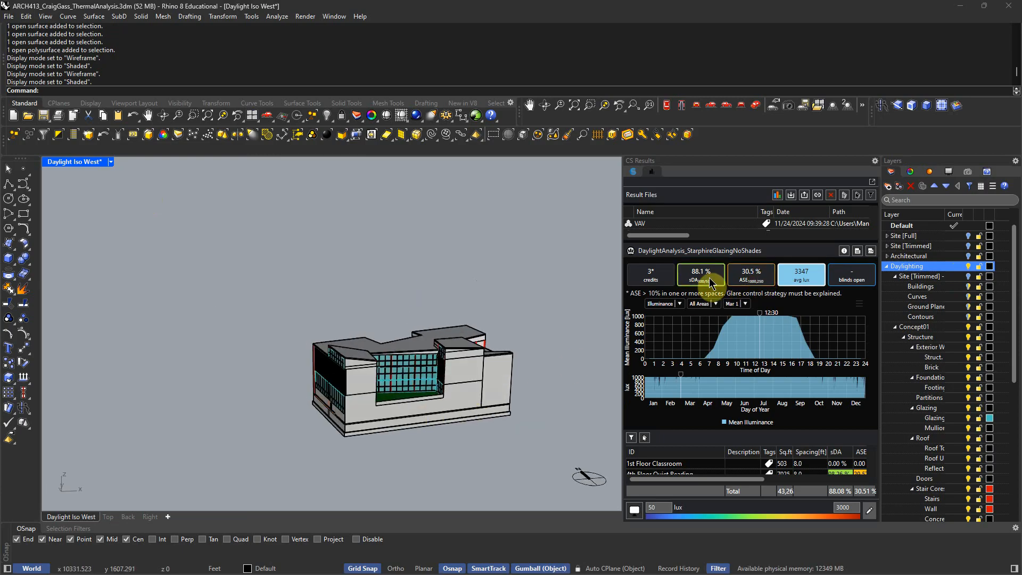
Step: Enlarge the room-by-room daylight results table to review the sDA and ASE of each space
left_click_drag(788, 429, 788, 322)
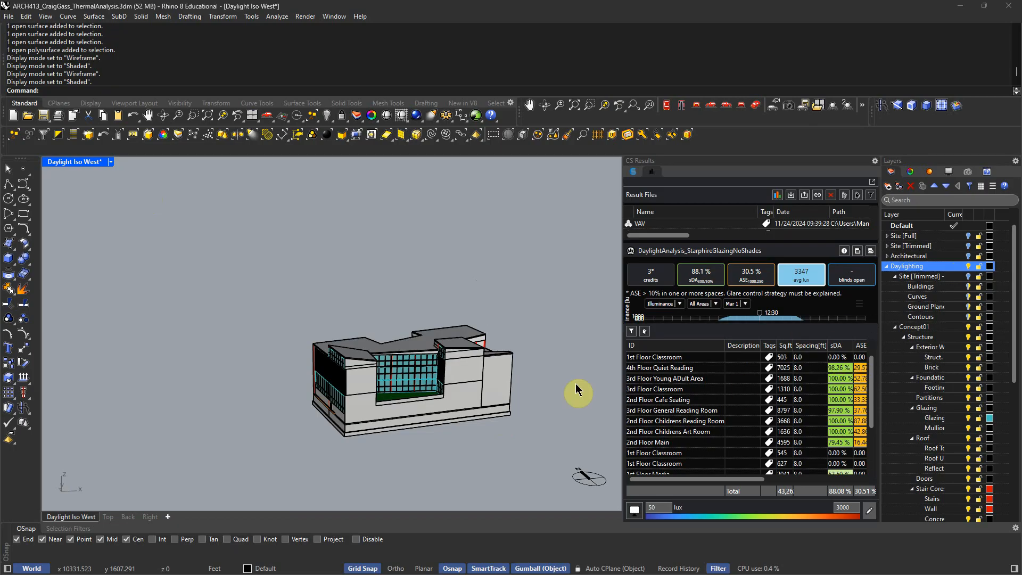
right_click_drag(404, 372, 431, 398)
scroll(431, 398, "up", 3)
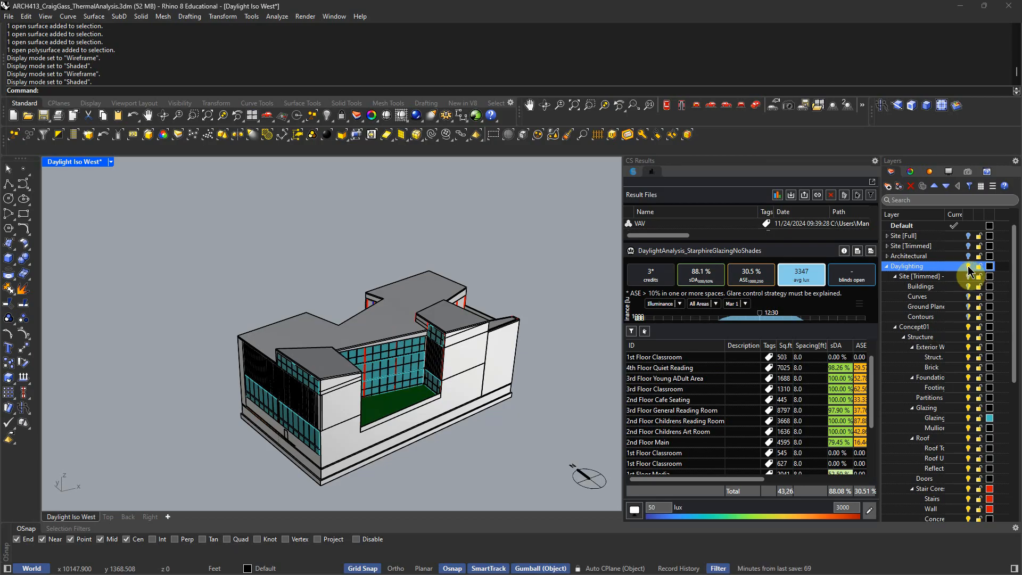
Step: Hide and collapse the Daylighting layer, and show the Thermal Analysis layer in its place
left_click(968, 267)
left_click(887, 266)
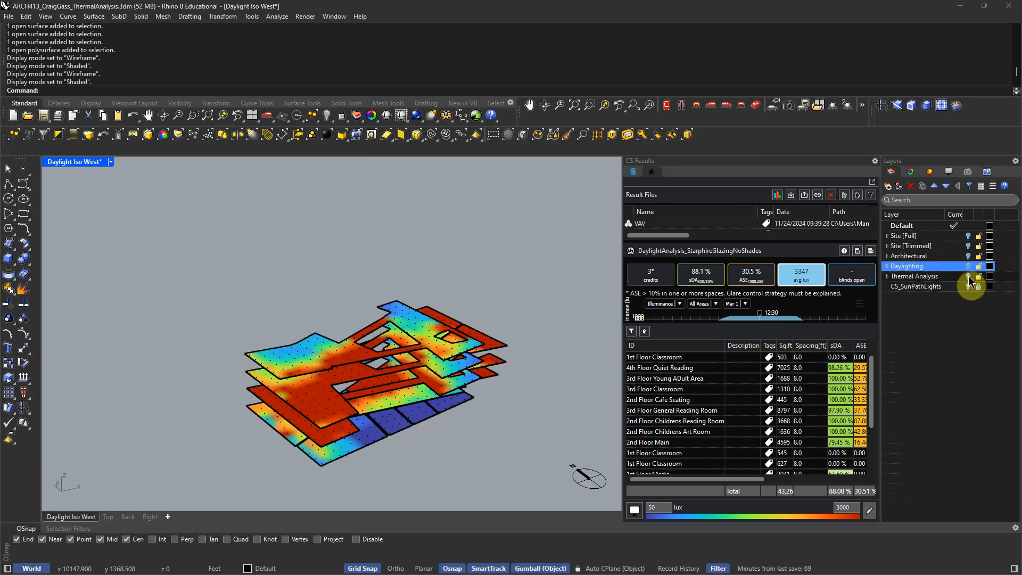
left_click(967, 274)
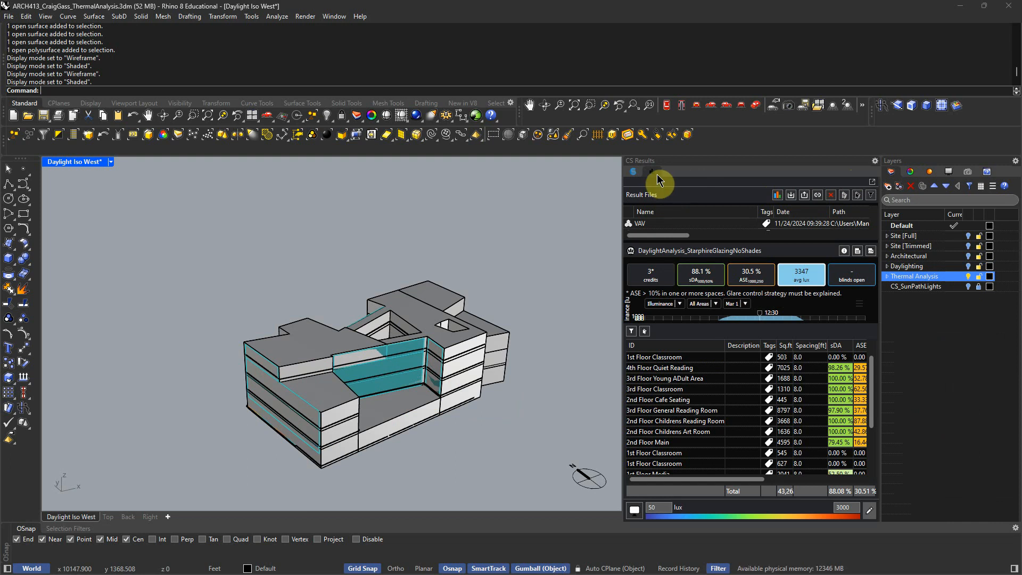
Step: Enlarge the result files list and open the ThermalAnalysis_NoGlazing result
left_click_drag(669, 241, 868, 343)
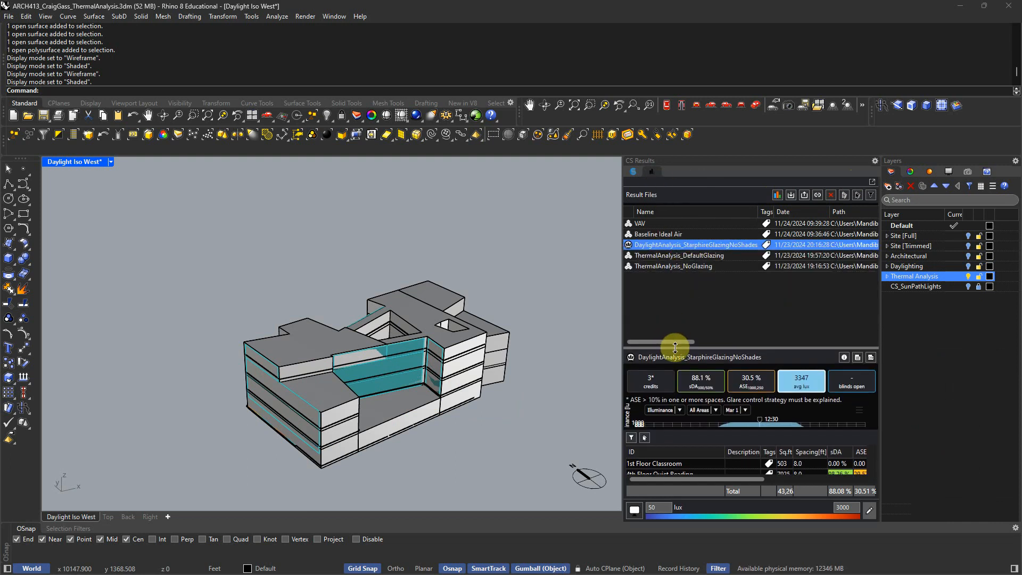
left_click(656, 266)
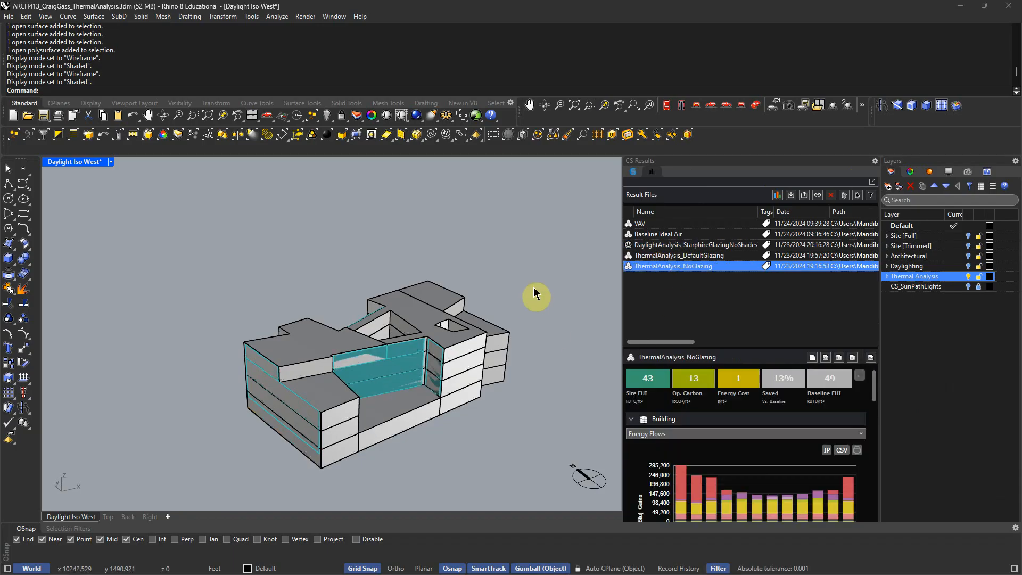
scroll(545, 325, "down", 3)
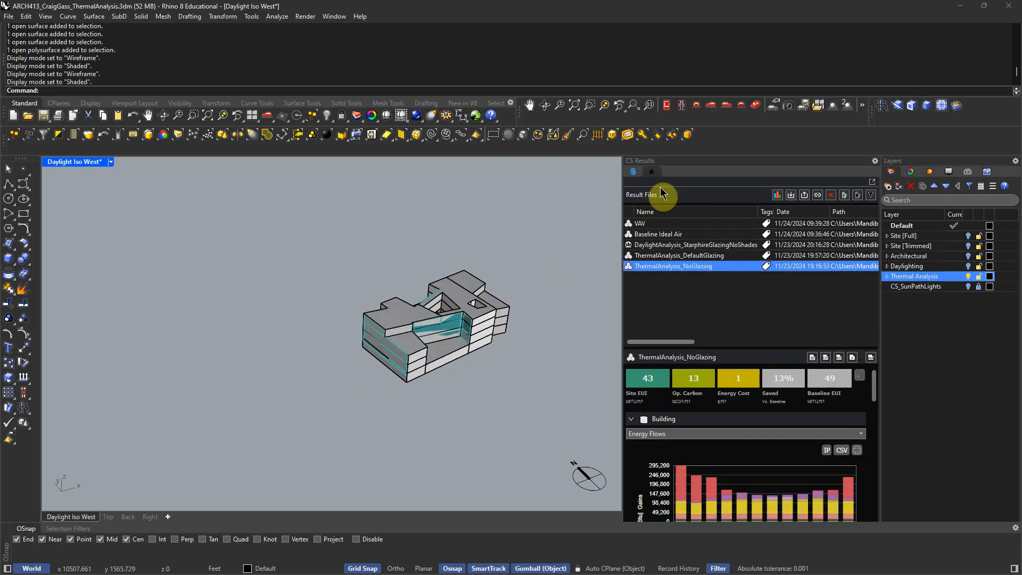
Step: Expand the Thermal Analysis layer's sublayers and switch the workflow from Site Analysis to Thermal Analysis
left_click(888, 276)
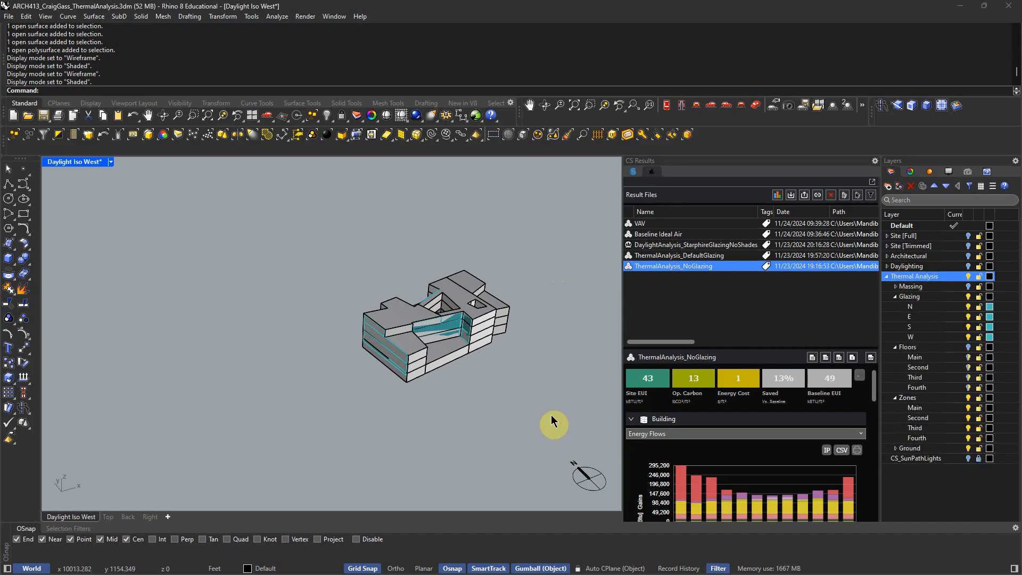
scroll(514, 373, "up", 4)
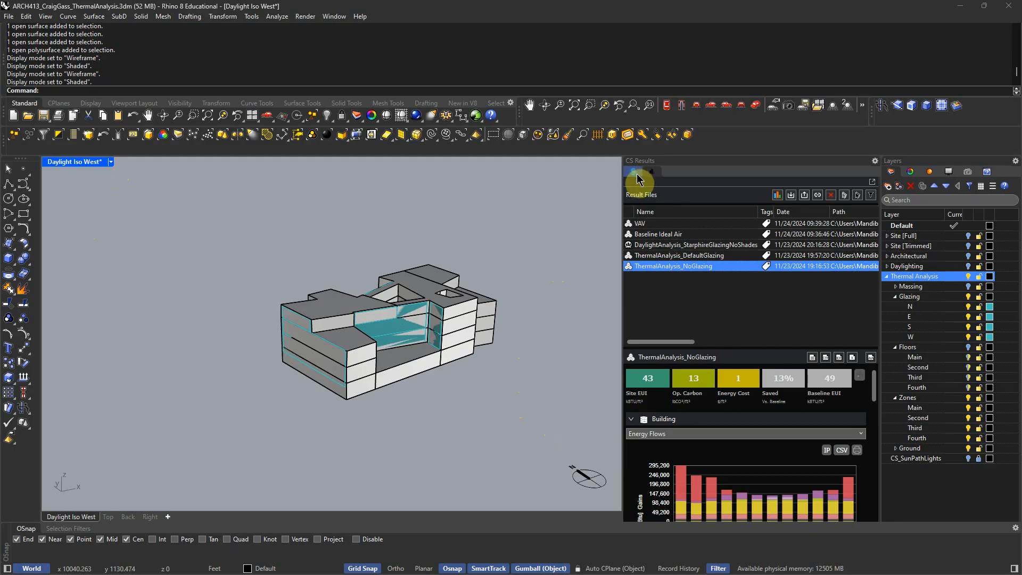
left_click(644, 173)
left_click(651, 176)
left_click(636, 174)
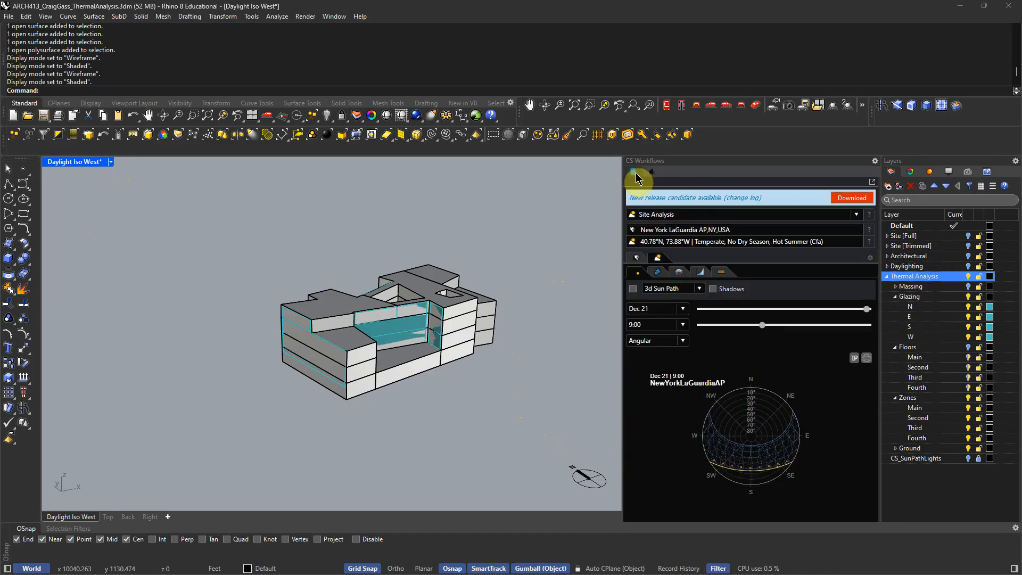
left_click(638, 258)
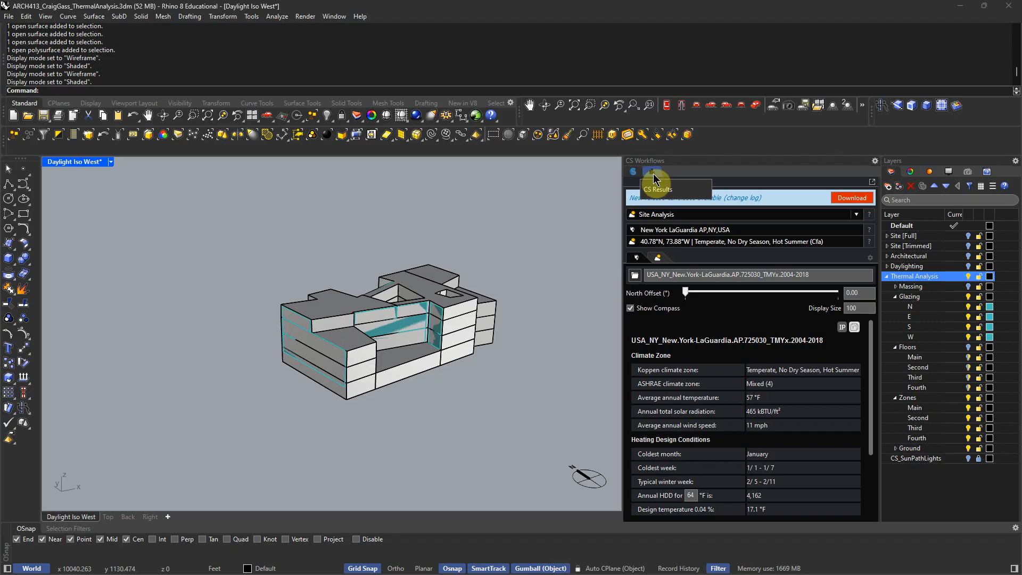
left_click(857, 215)
left_click(784, 288)
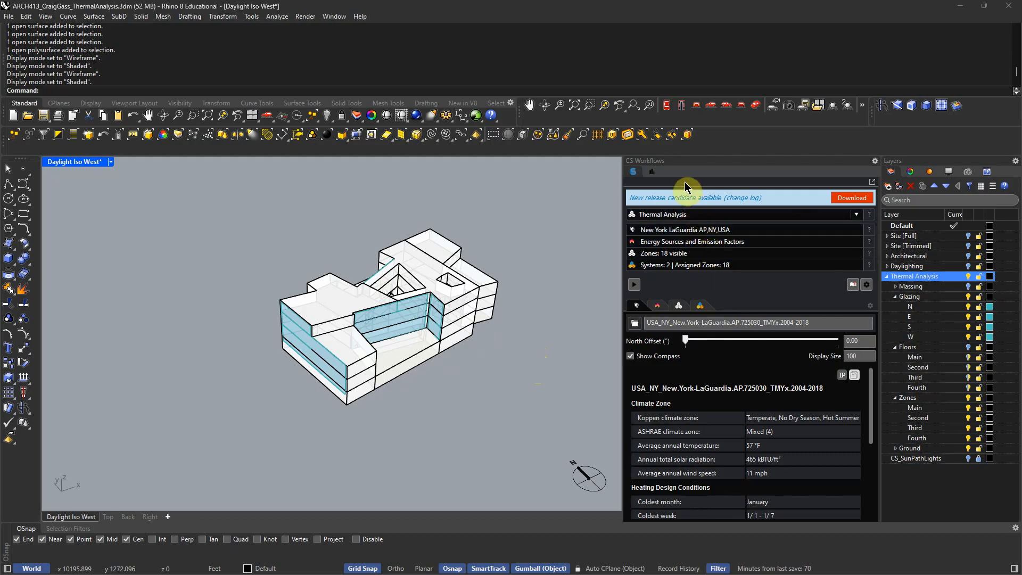
Step: Compare the energy results of ThermalAnalysis_DefaultGlazing and Baseline Ideal Air
left_click(655, 172)
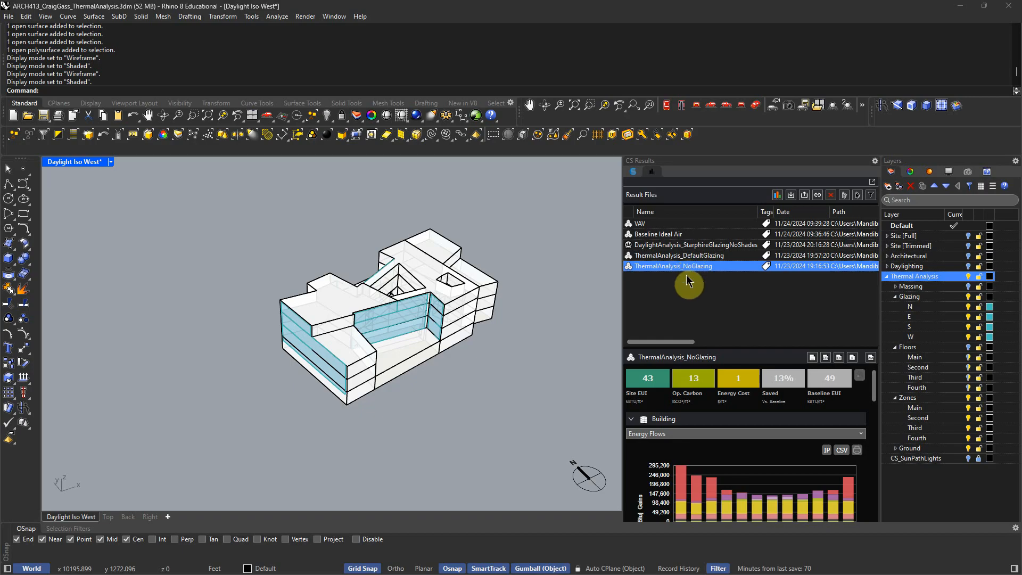
left_click(686, 257)
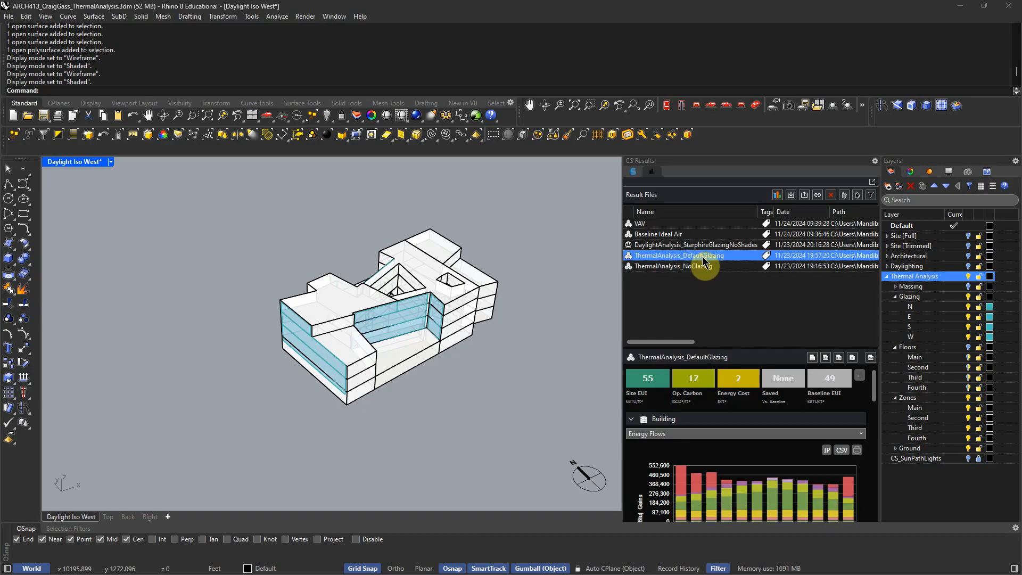
left_click(664, 235)
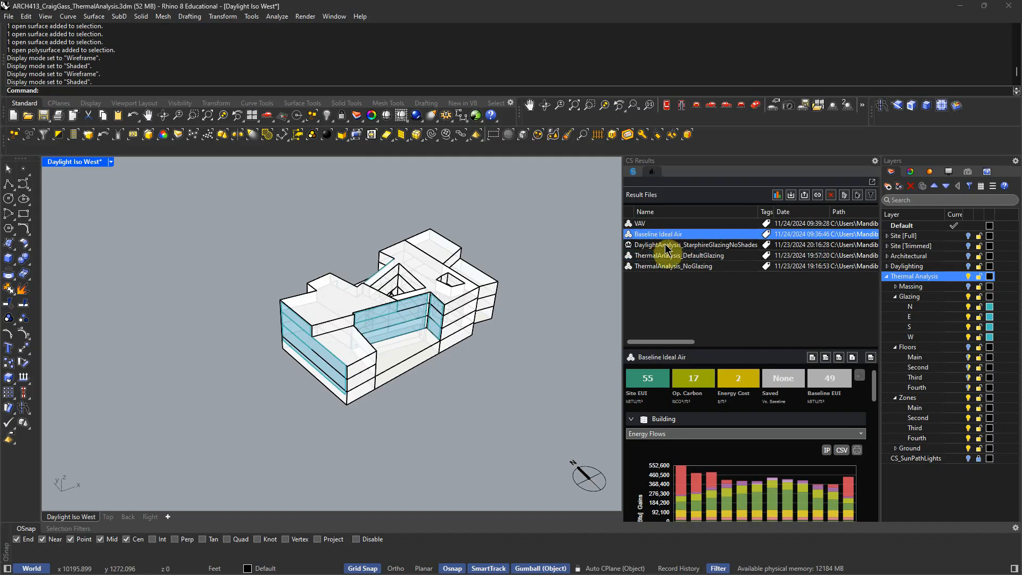
left_click(668, 258)
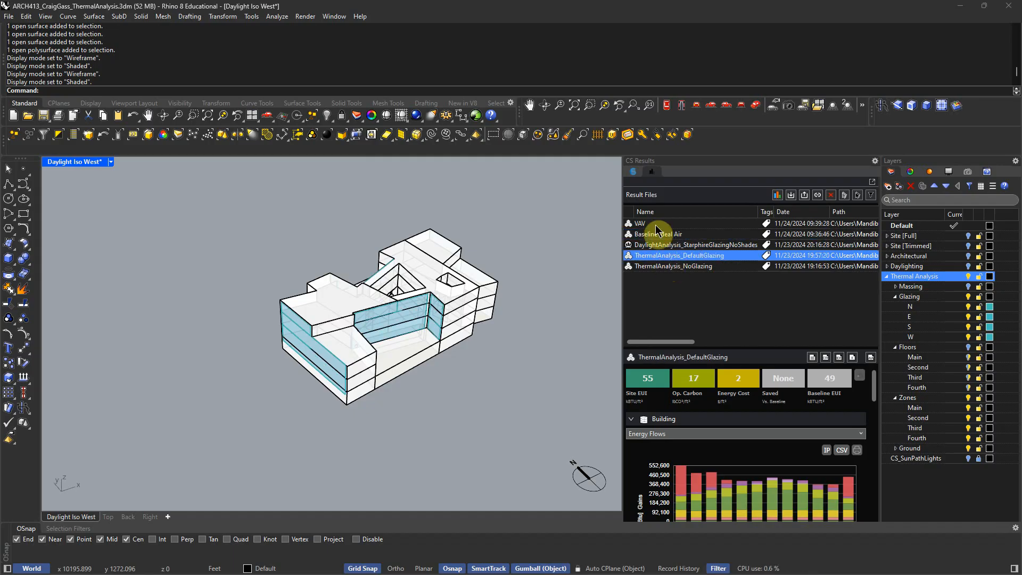
Step: Return to the Thermal Analysis workflow and expand its Zones list to look through the building's thermal zones
left_click(636, 174)
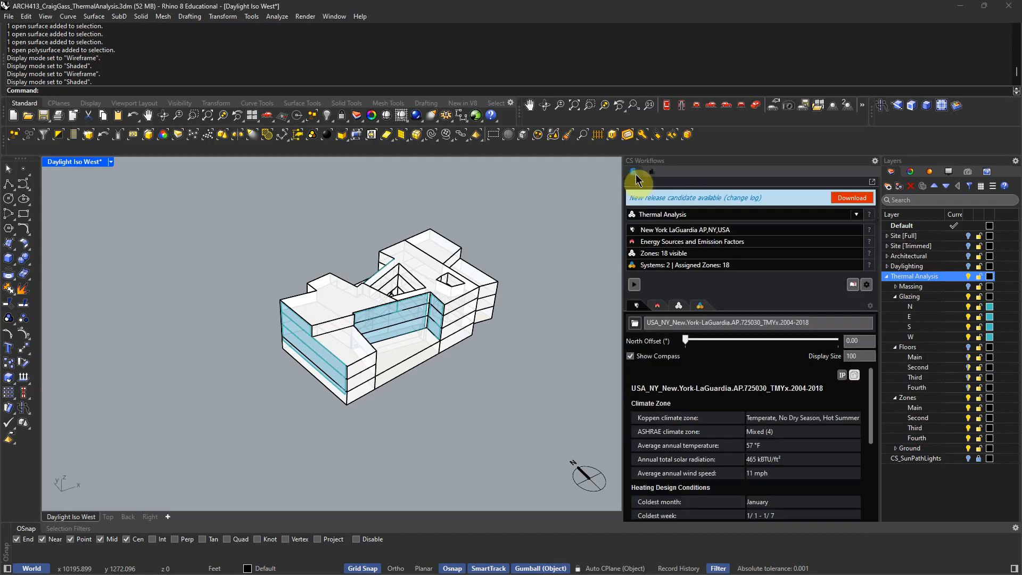
left_click(678, 310)
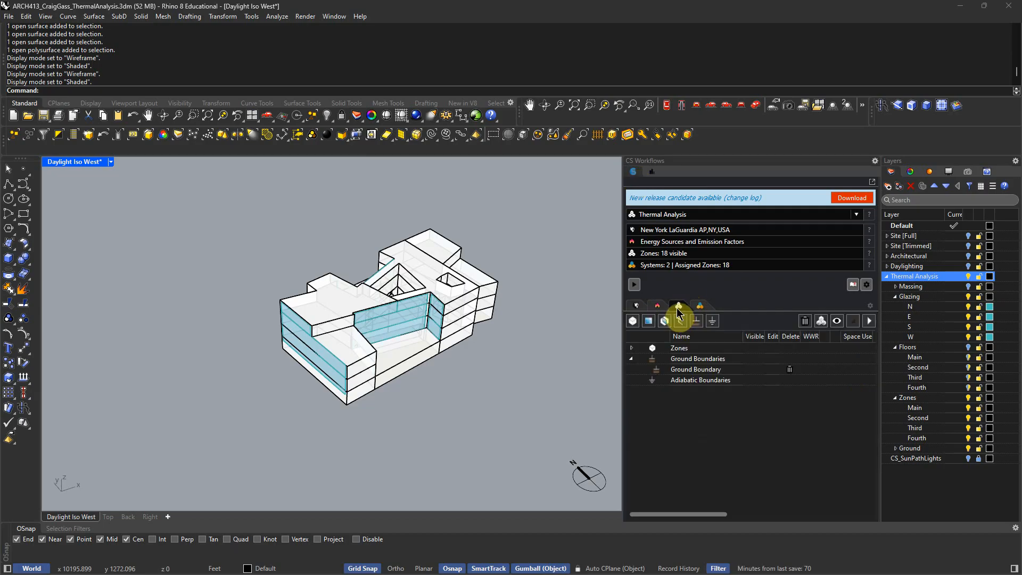
left_click(632, 349)
scroll(695, 375, "down", 3)
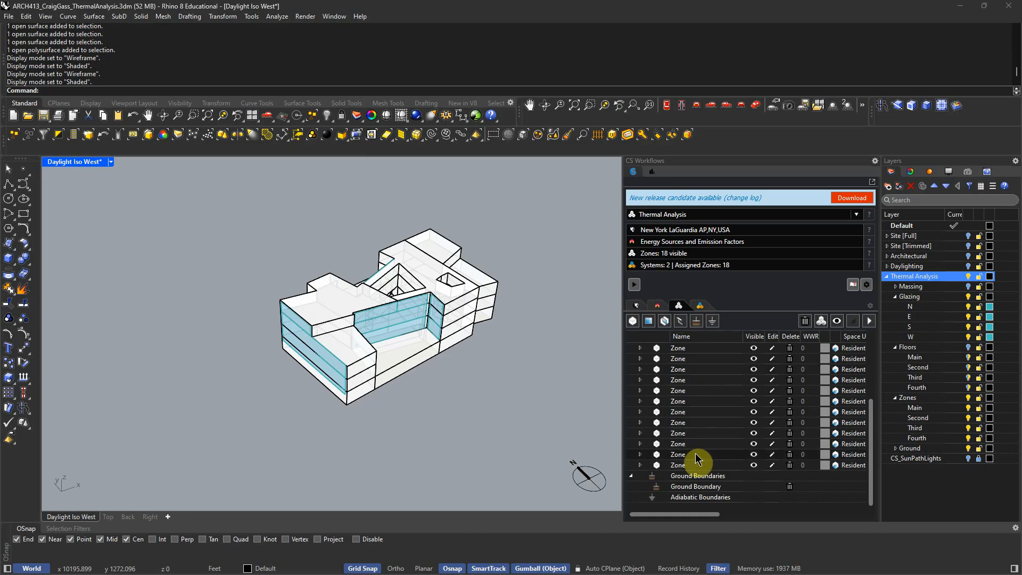
scroll(701, 421, "up", 3)
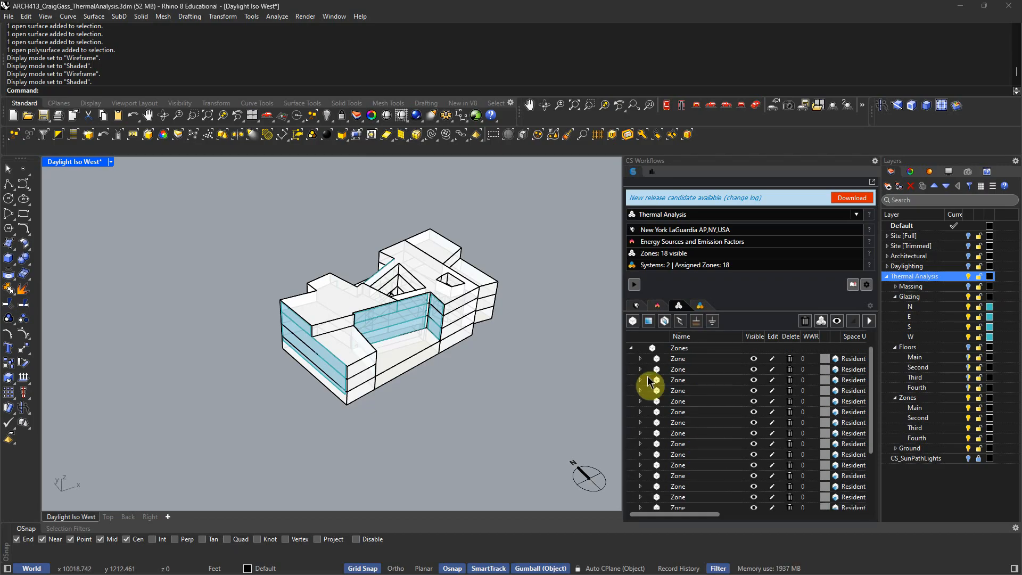
Step: Inspect the fourth-floor zone and the individual glazing surfaces on the building's end facade by selecting them in the model
right_click_drag(486, 417, 528, 391)
scroll(413, 399, "up", 5)
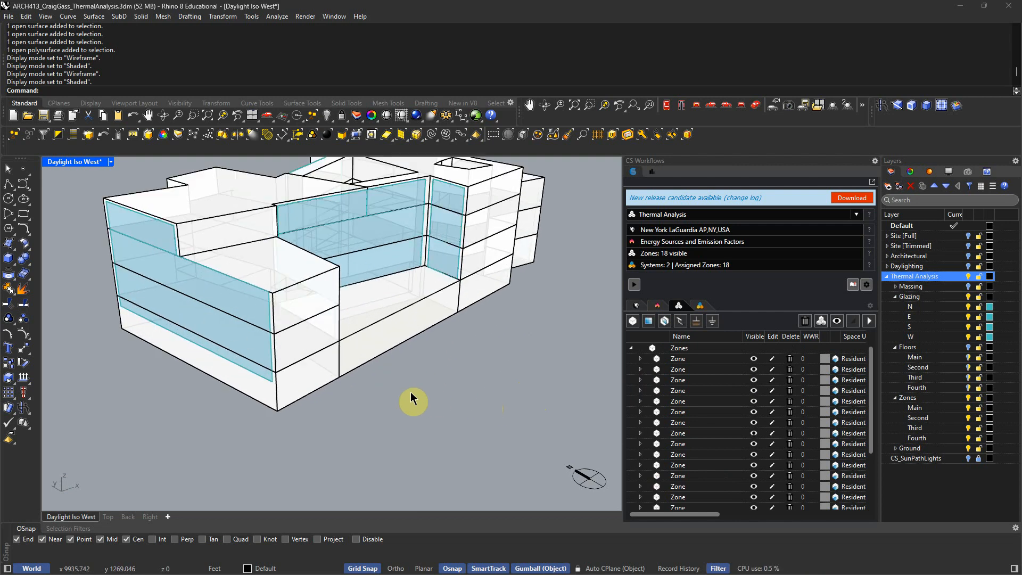
scroll(418, 394, "down", 3)
left_click(241, 284)
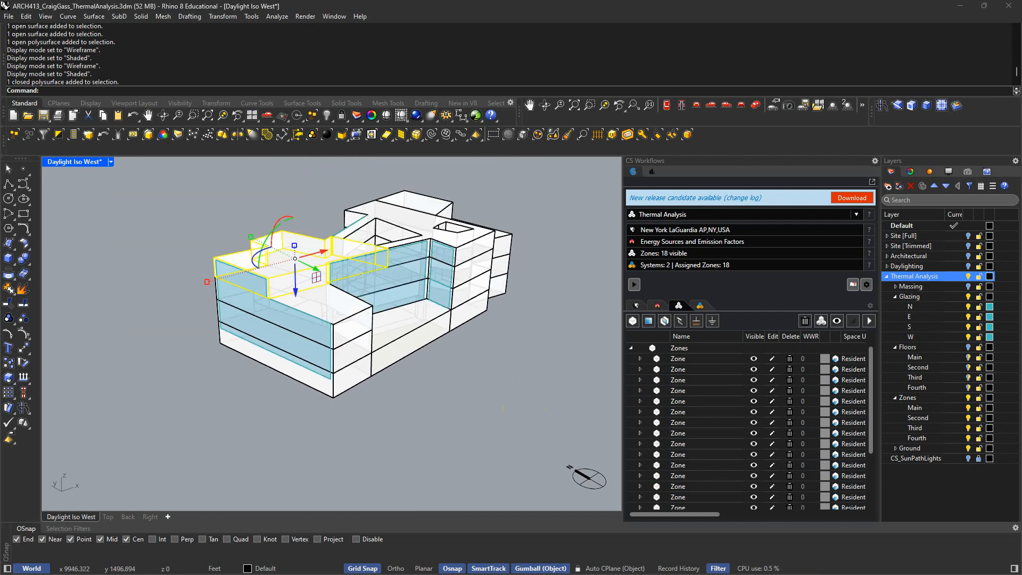
left_click(266, 316)
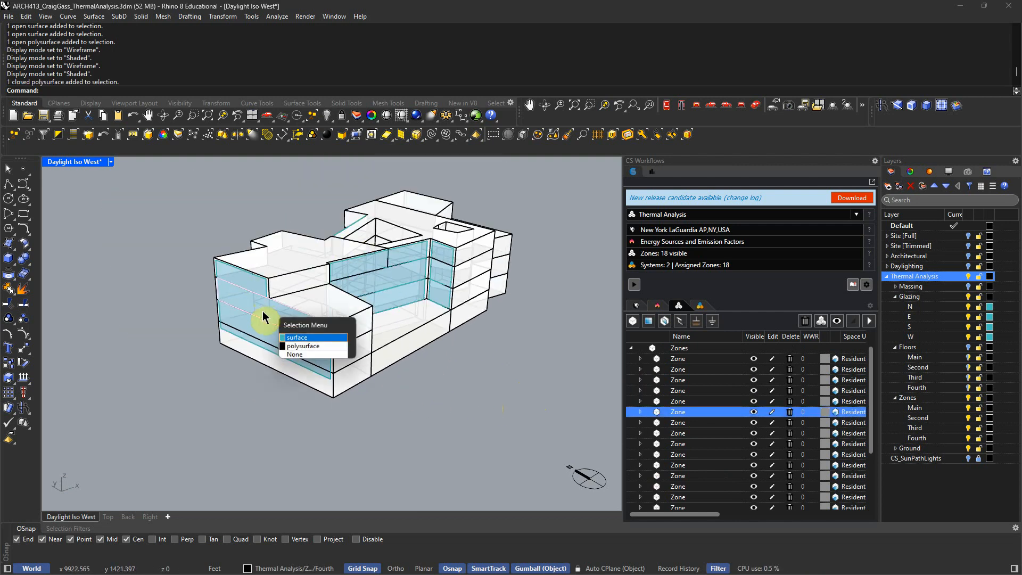
left_click(311, 339)
left_click(293, 367)
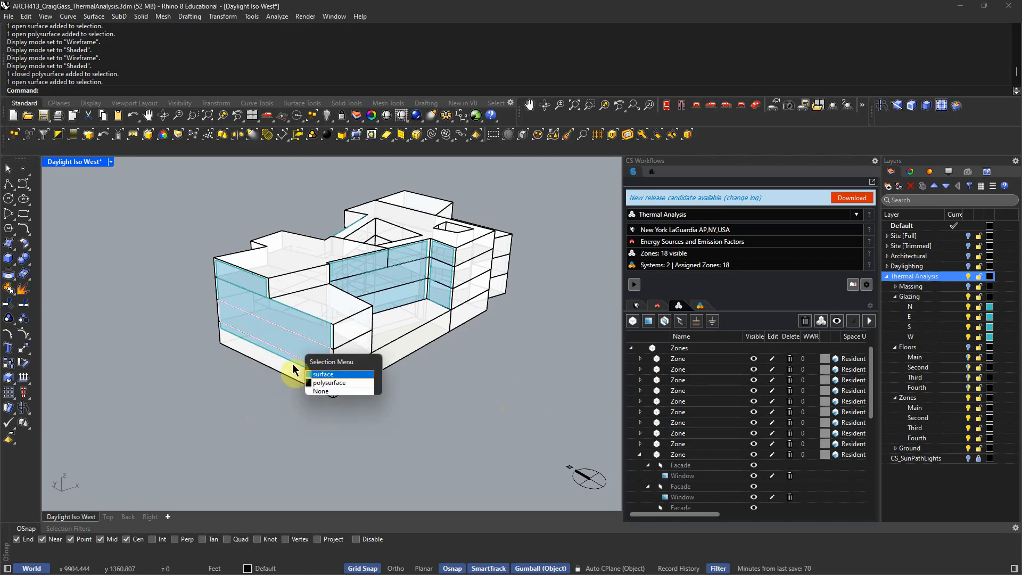
left_click(327, 374)
scroll(308, 376, "up", 5)
left_click(321, 365)
left_click(366, 390)
scroll(288, 395, "down", 5)
mouse_move(288, 396)
right_mouse_down()
mouse_move(390, 411)
mouse_move(267, 400)
mouse_move(400, 413)
mouse_move(315, 418)
mouse_move(306, 404)
right_mouse_up()
scroll(276, 334, "up", 3)
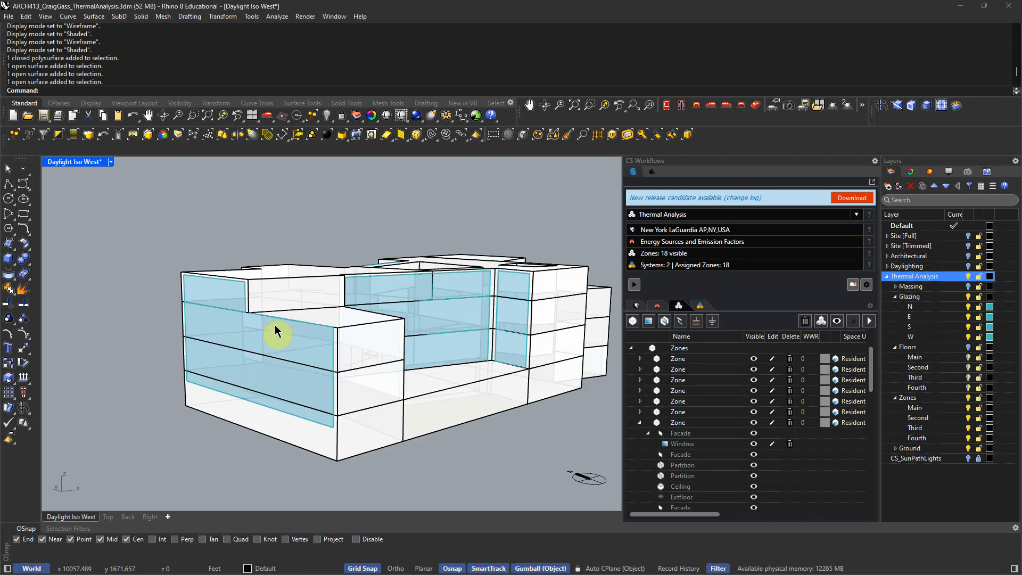
Step: Select the third-floor zone behind the end-facade glazing to check its closed volume, and clear the selection
left_click(358, 342)
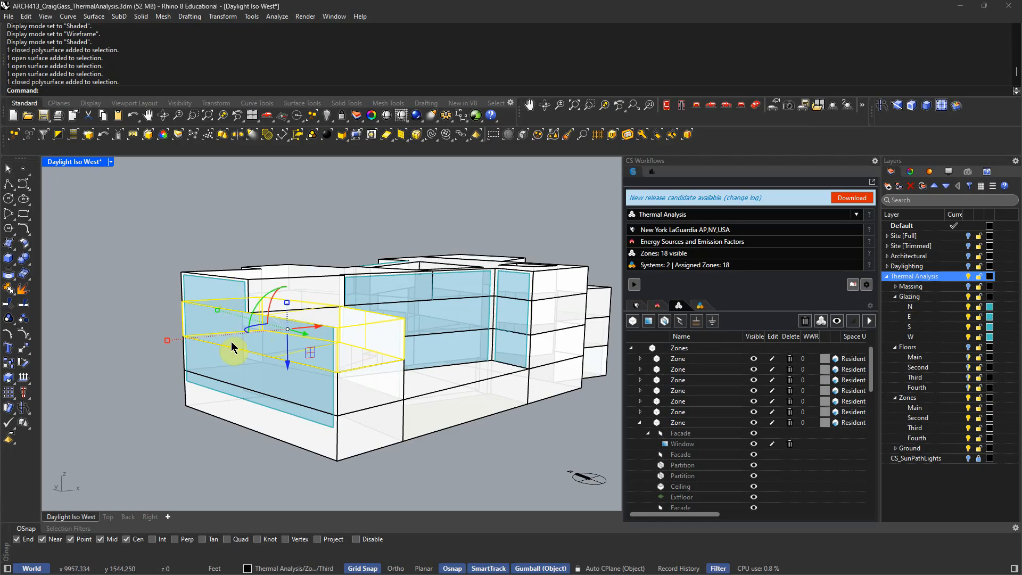
left_click(91, 310)
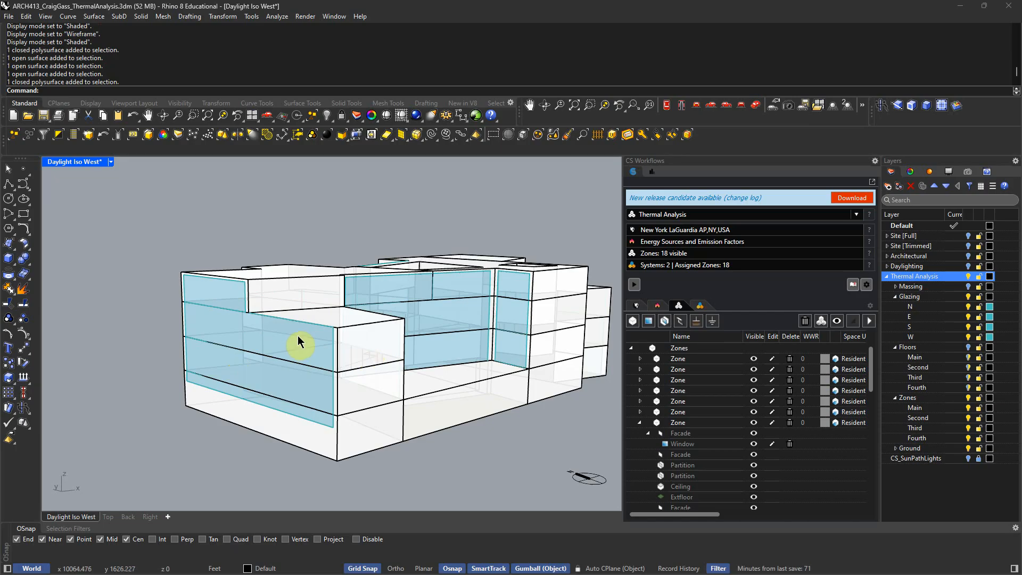
left_click(362, 329)
left_click(360, 246)
right_click_drag(361, 246, 315, 286)
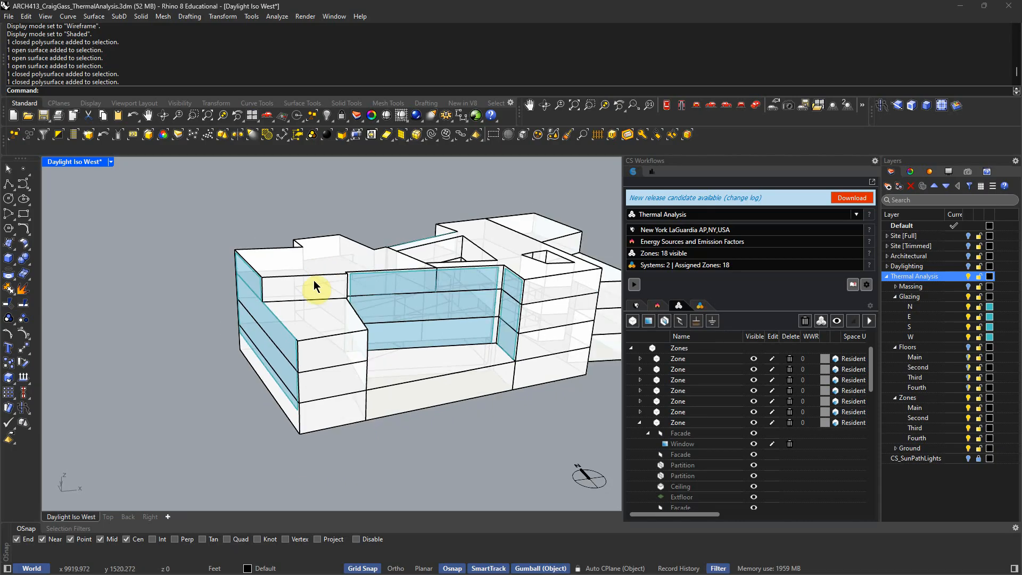
Step: Check several other zone volumes around the courtyard by selecting them one at a time, and examine the whole zone model from different angles
scroll(305, 342, "down", 4)
right_click_drag(339, 342, 405, 394)
left_click(403, 378)
left_click(439, 413)
left_click(459, 358)
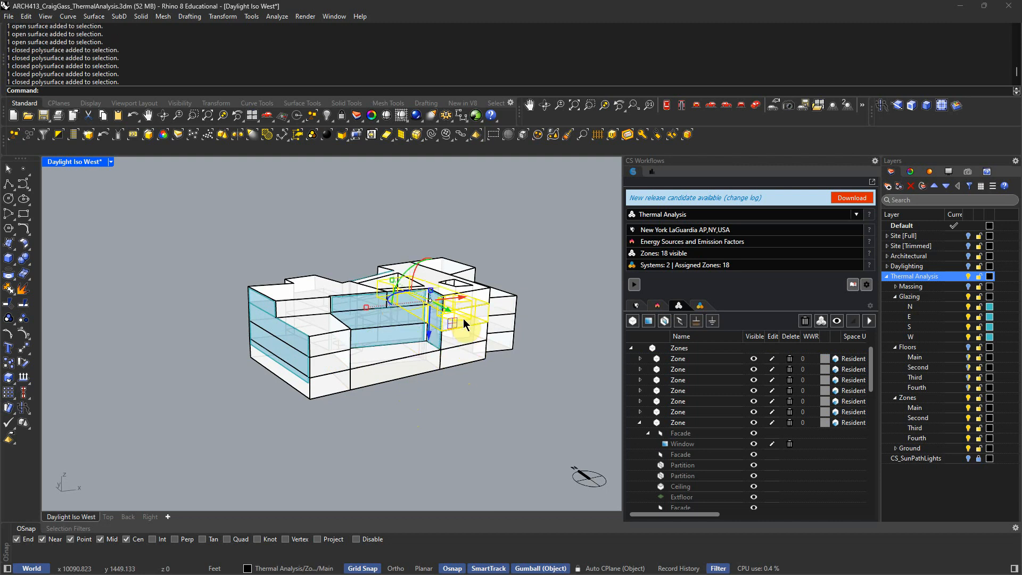
left_click(500, 270)
right_click_drag(499, 269, 496, 311)
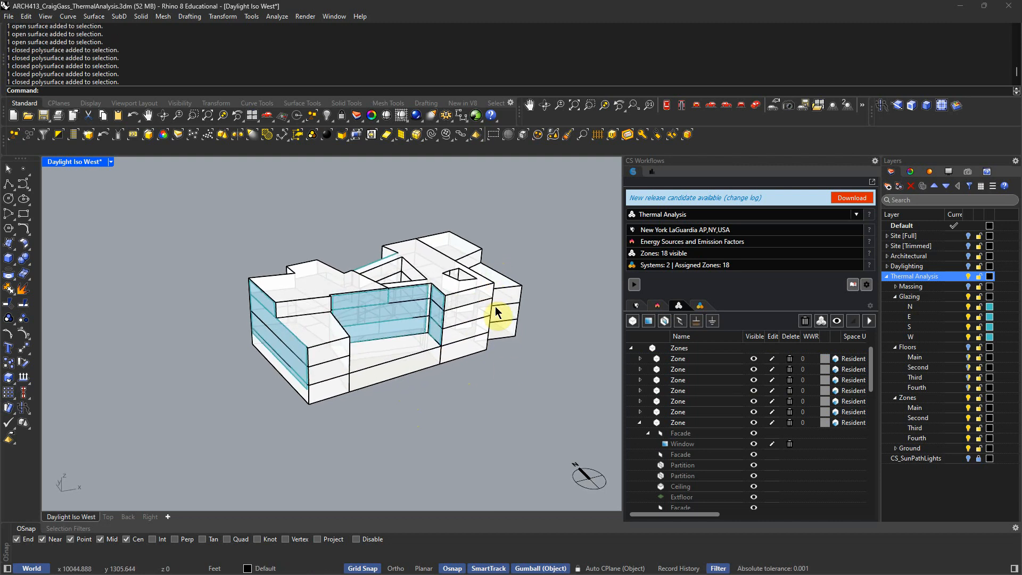
right_click_drag(508, 373, 392, 393)
right_click_drag(393, 427, 401, 394)
right_click_drag(401, 297, 402, 353)
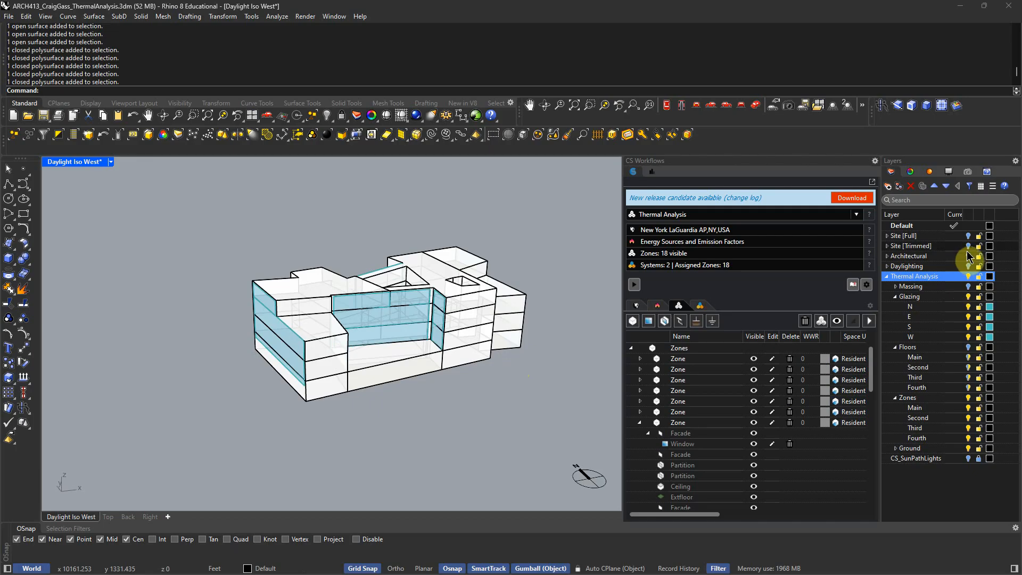
Step: Show the Site [Trimmed] layer and inspect the neighbouring building mass against the zone model, leaving nothing selected
left_click(968, 246)
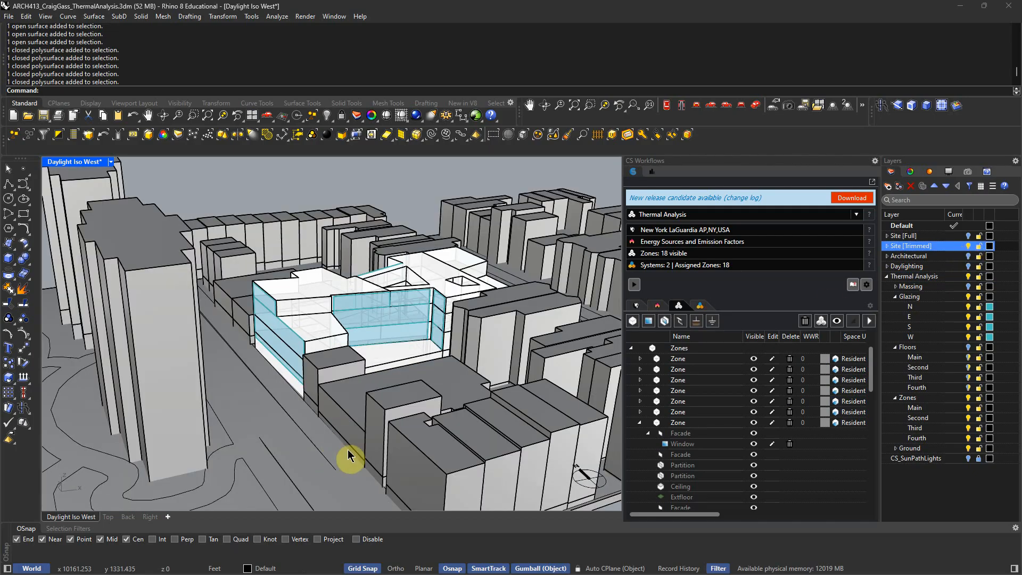
right_click_drag(303, 427, 243, 241)
left_click(222, 206)
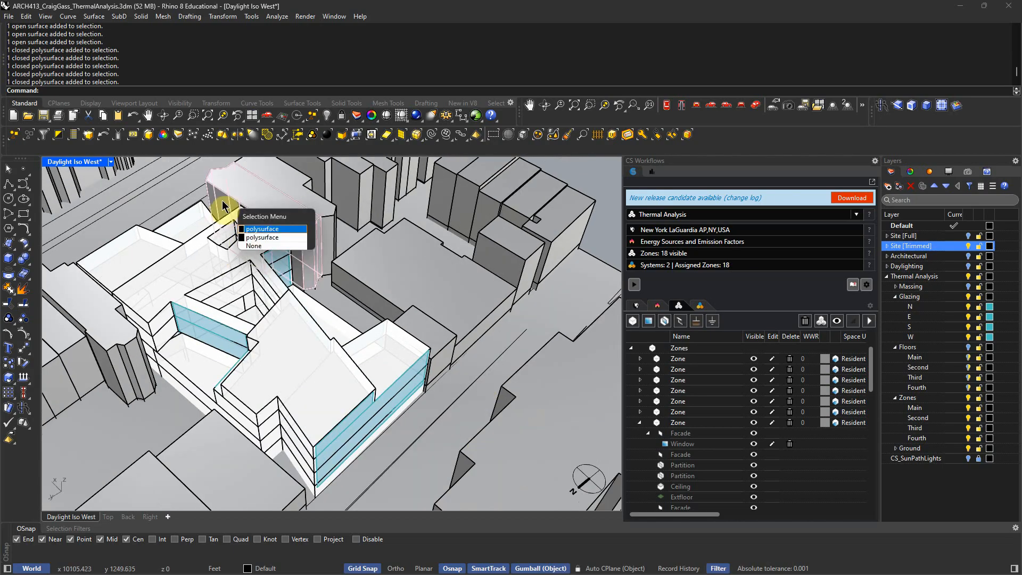
left_click(398, 387)
left_click(222, 207)
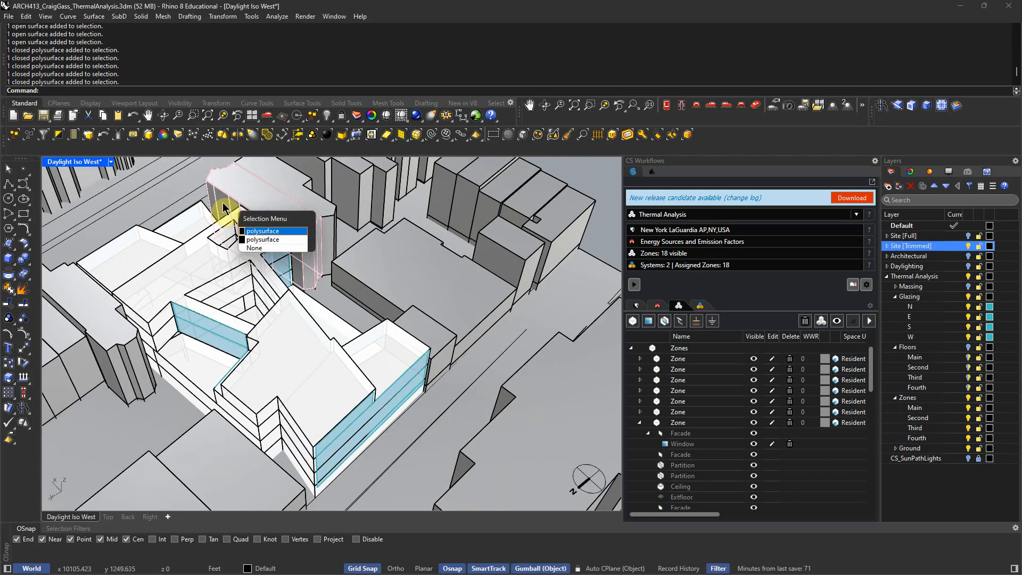
left_click(946, 488)
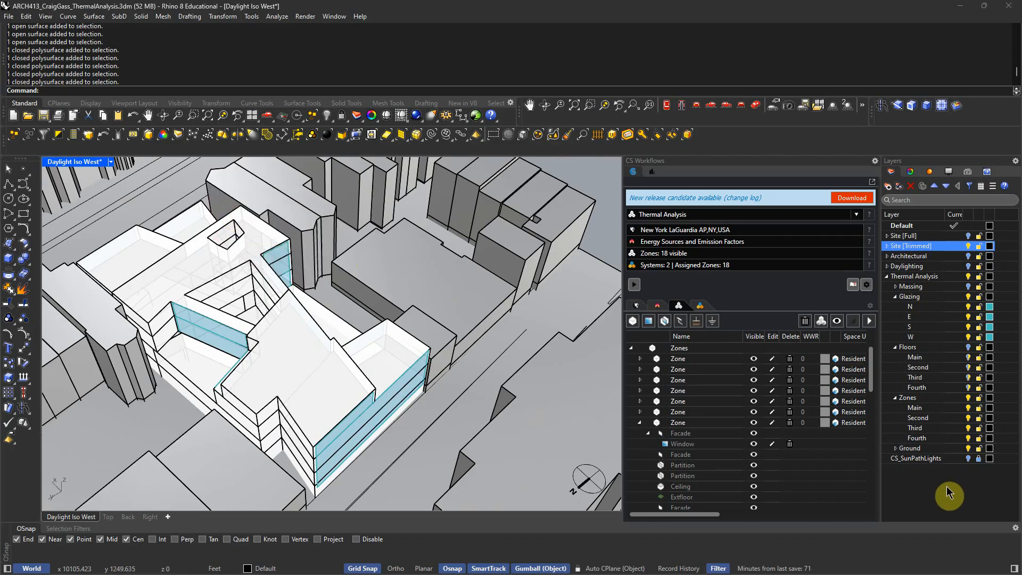
Step: Check the Massing sublayers, show the thermal Floors layer to examine the building within its surrounding blocks, and hide Floors again
left_click(896, 286)
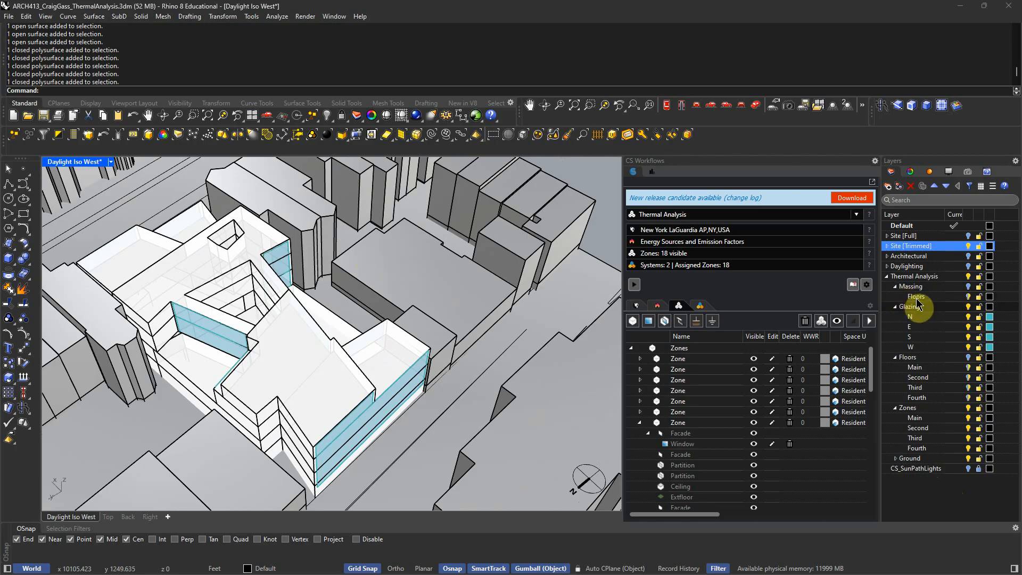
left_click(896, 287)
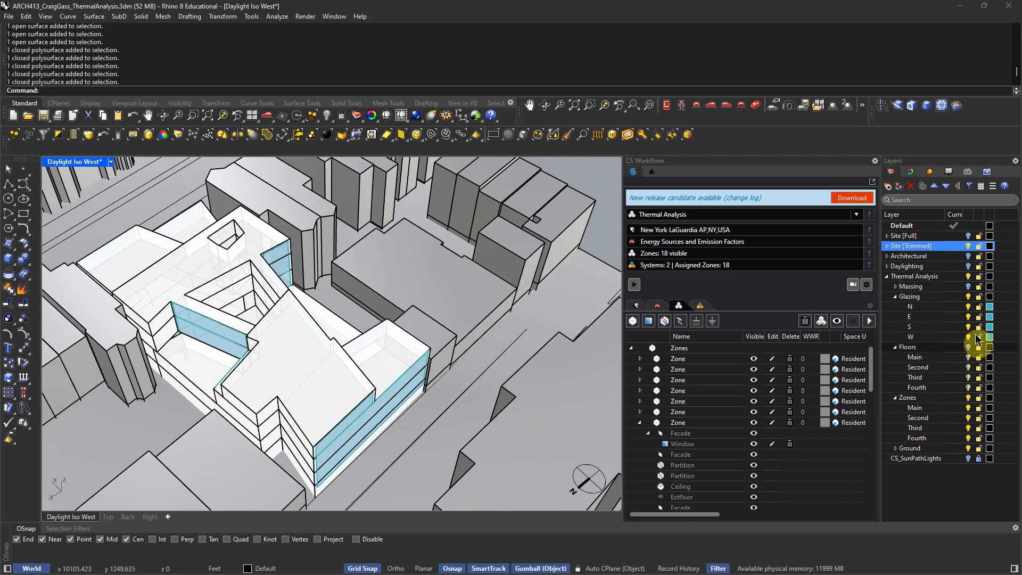
left_click(969, 347)
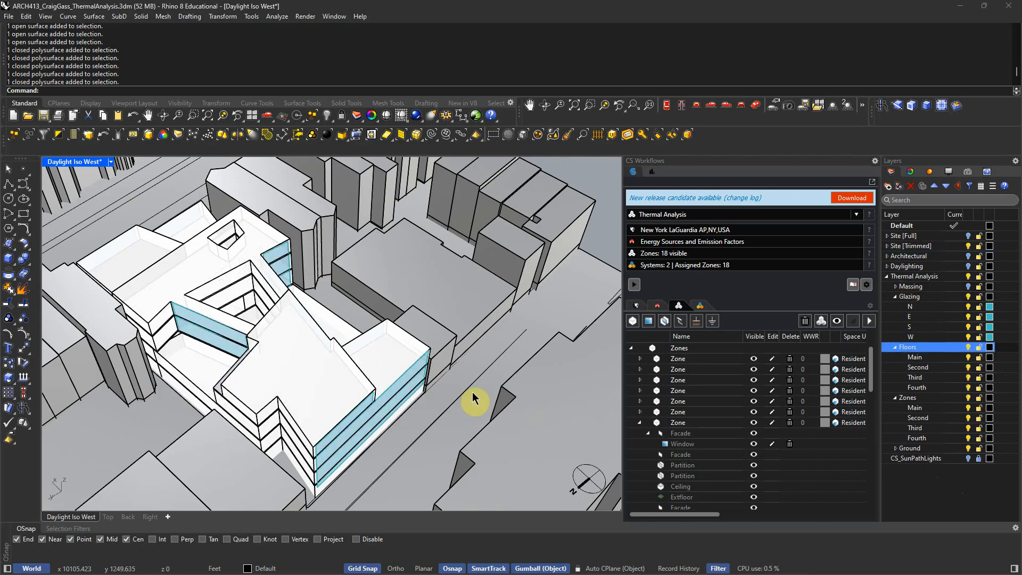
right_click_drag(430, 414, 382, 395)
scroll(428, 386, "down", 10)
right_click_drag(432, 366, 356, 431)
scroll(415, 398, "up", 5)
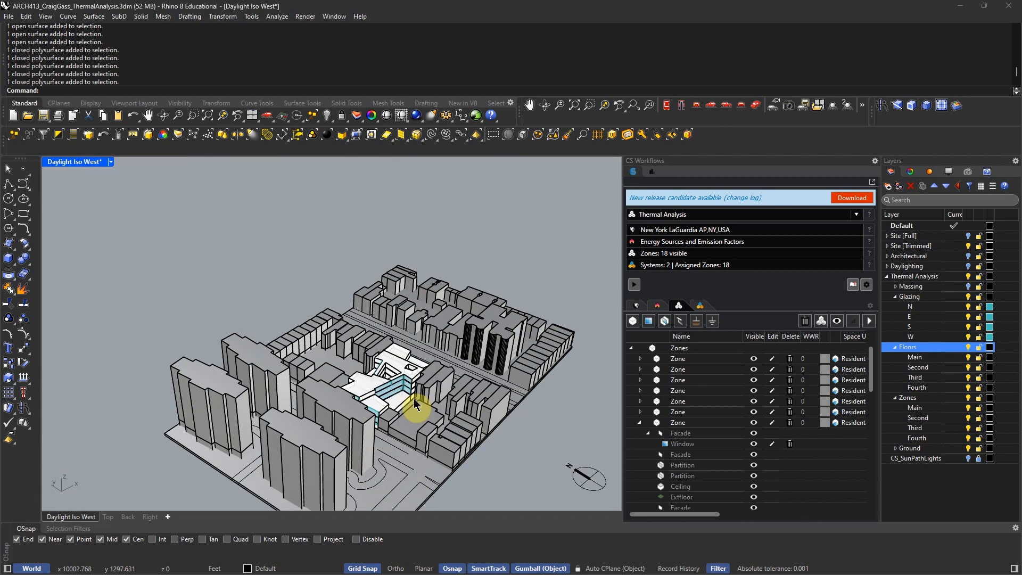
scroll(414, 398, "up", 5)
left_click(970, 347)
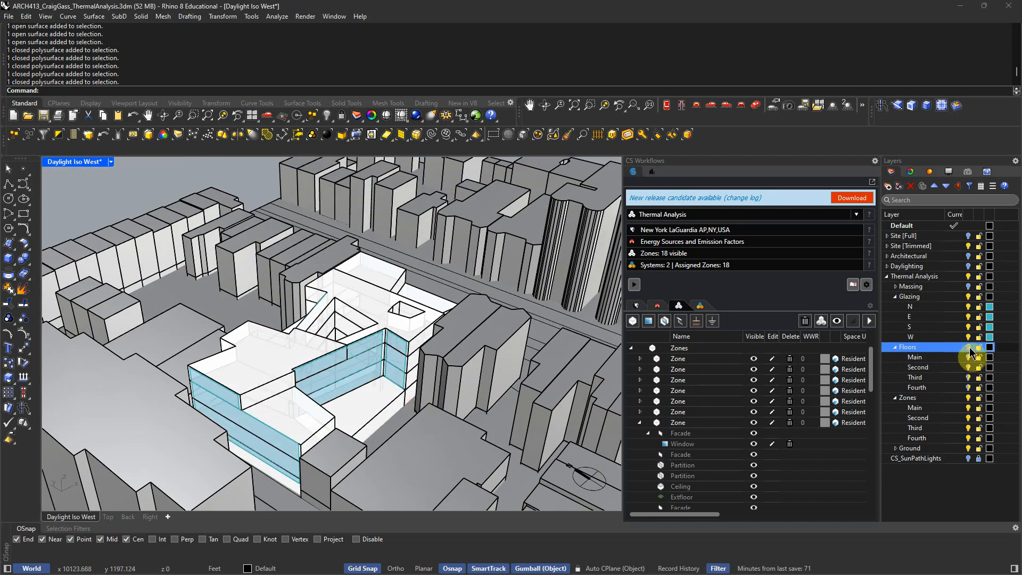
right_click_drag(479, 450, 451, 449)
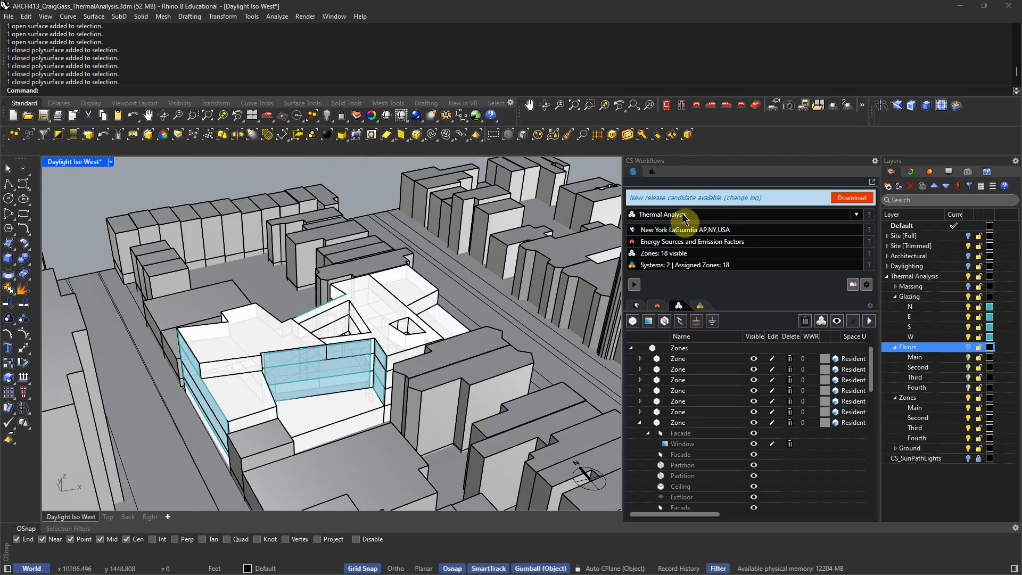
Step: Bring up the result files with no result selected, and hide the Site [Trimmed] layer to isolate the zone model
left_click(657, 174)
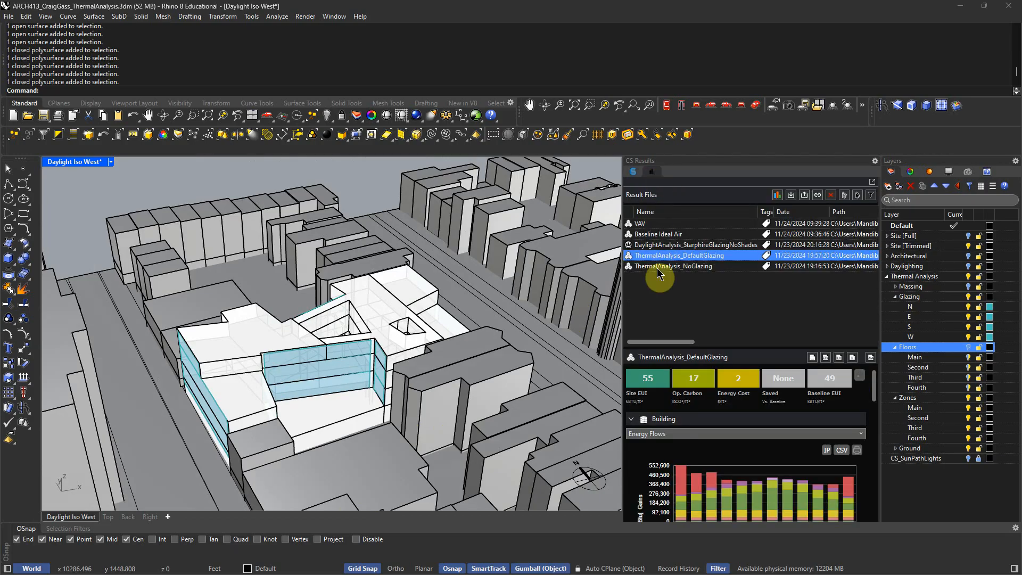
left_click(710, 306)
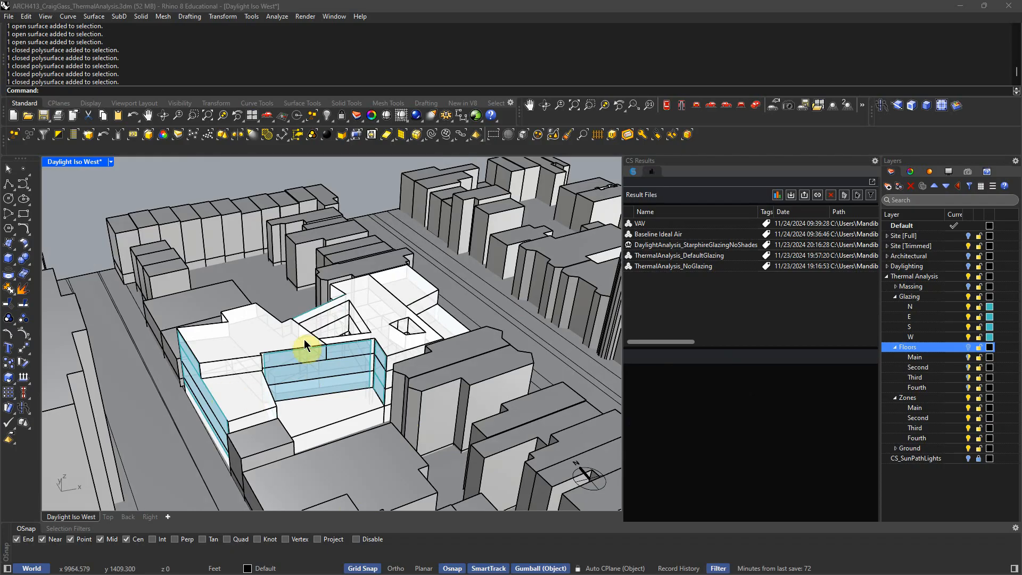
right_click_drag(303, 347, 326, 342)
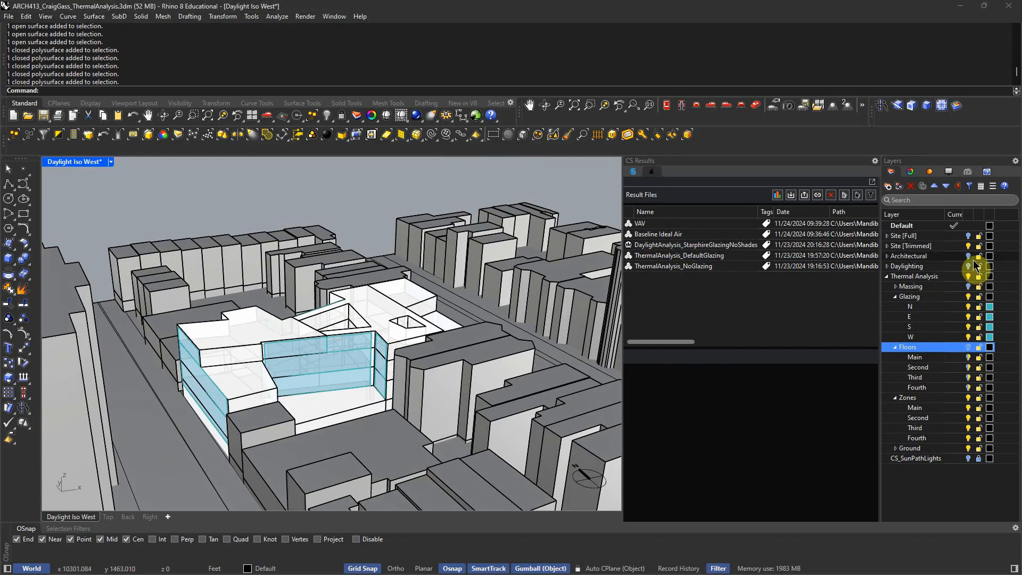
left_click(969, 246)
right_click_drag(454, 344, 454, 335)
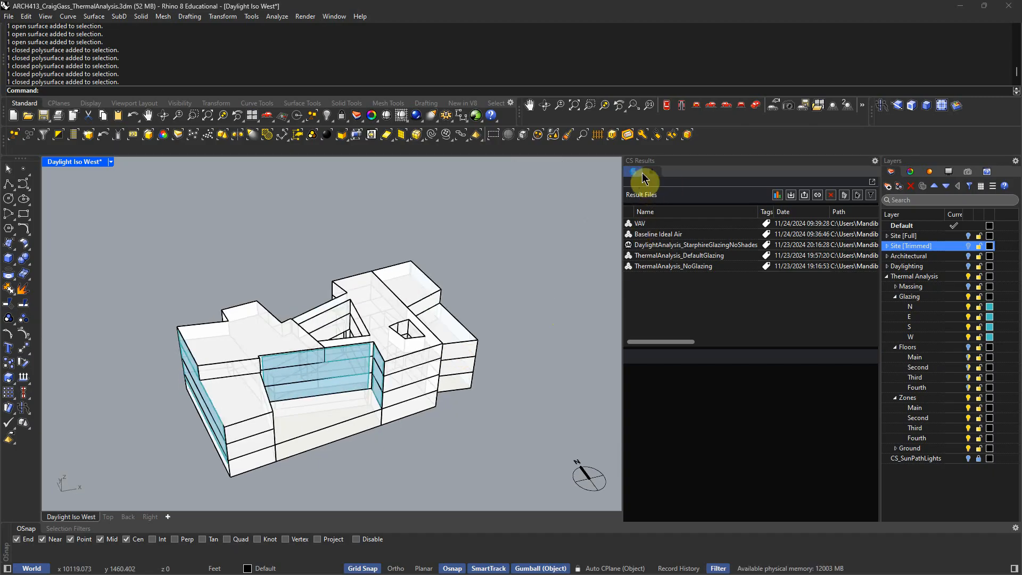
Step: Return to the Thermal Analysis workflow and review the second zone's space use, construction and system settings, closing them without changes
left_click(643, 175)
left_click(772, 369)
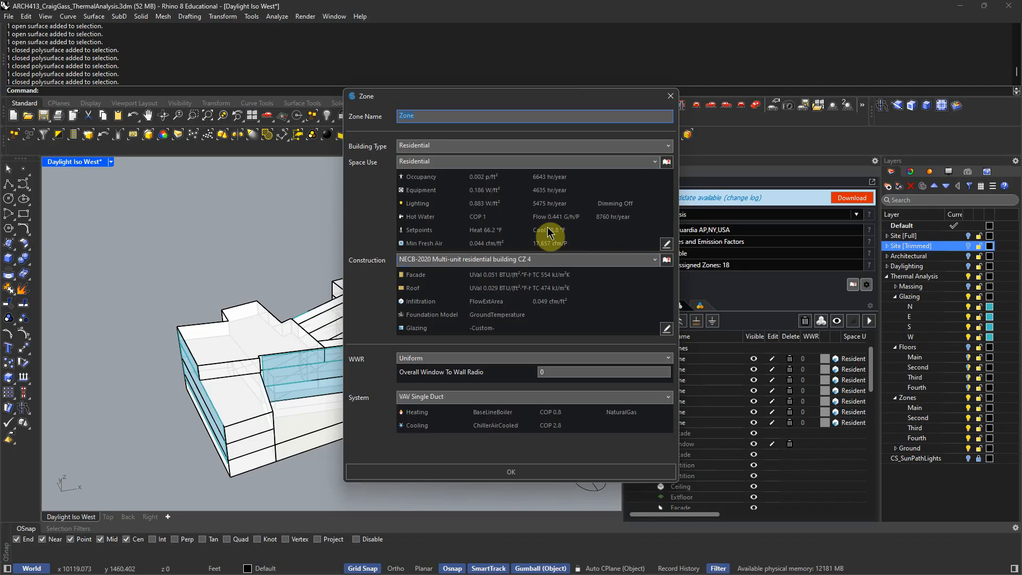
left_click(671, 96)
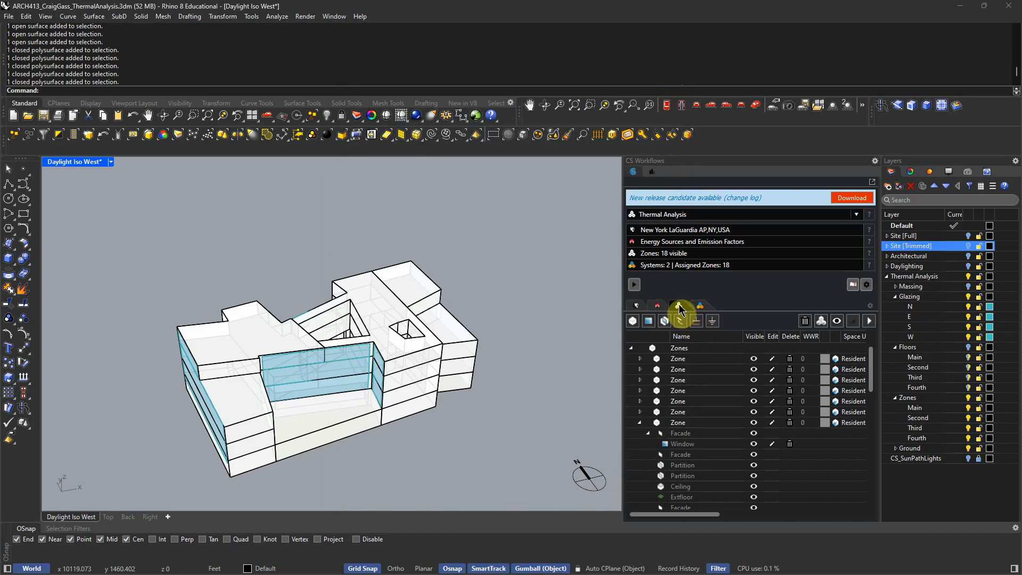
Step: Display the Baseline Ideal Air result and compare its Site EUI, Saved and Baseline EUI figures
left_click(657, 175)
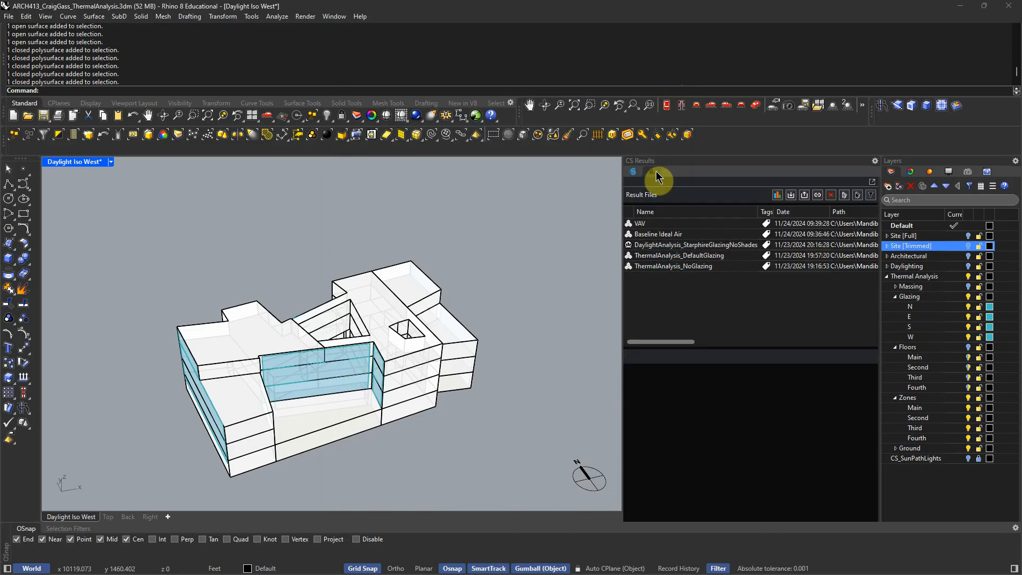
left_click(650, 234)
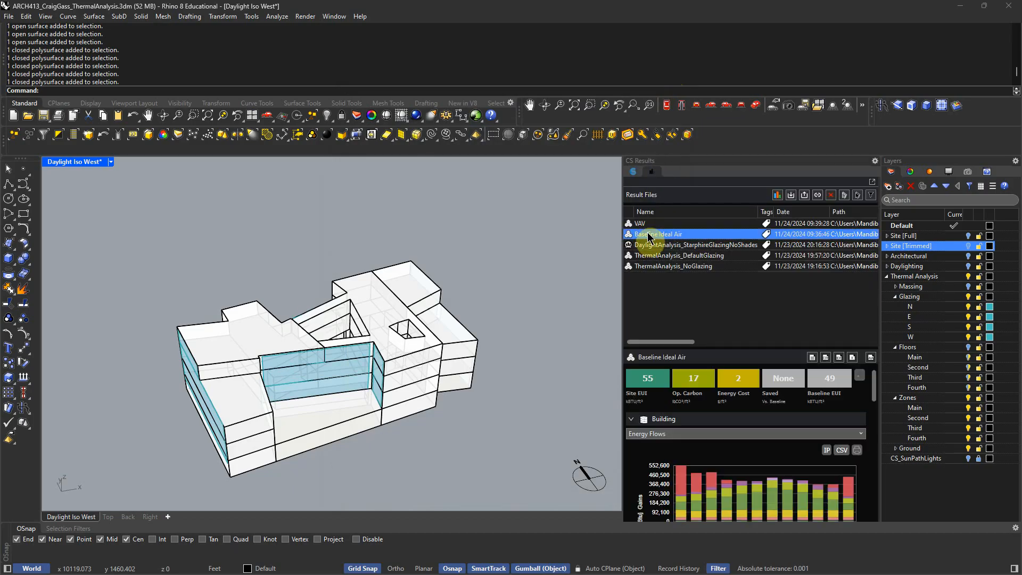
left_click(833, 387)
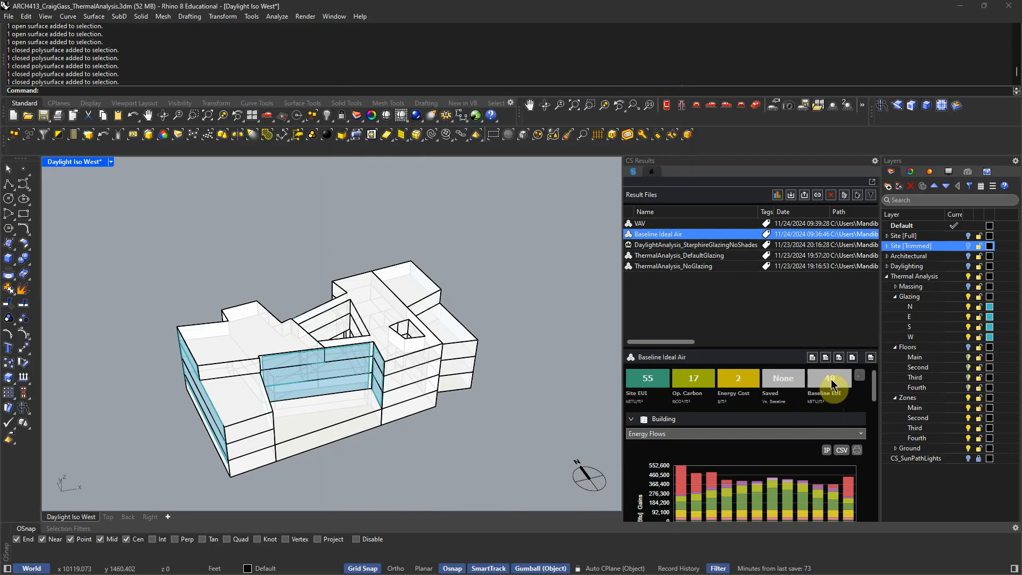
left_click(835, 386)
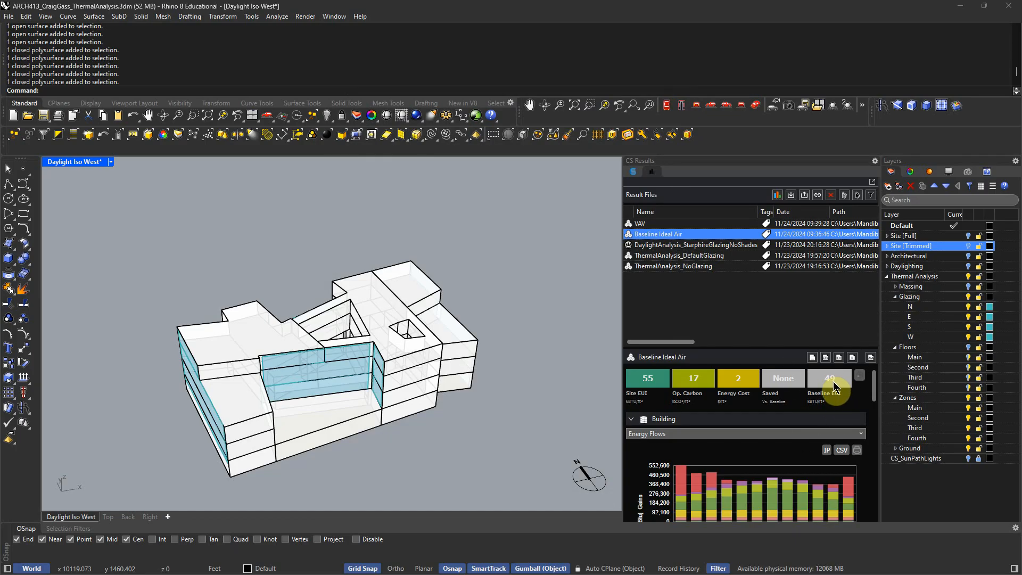
left_click(834, 388)
left_click(835, 387)
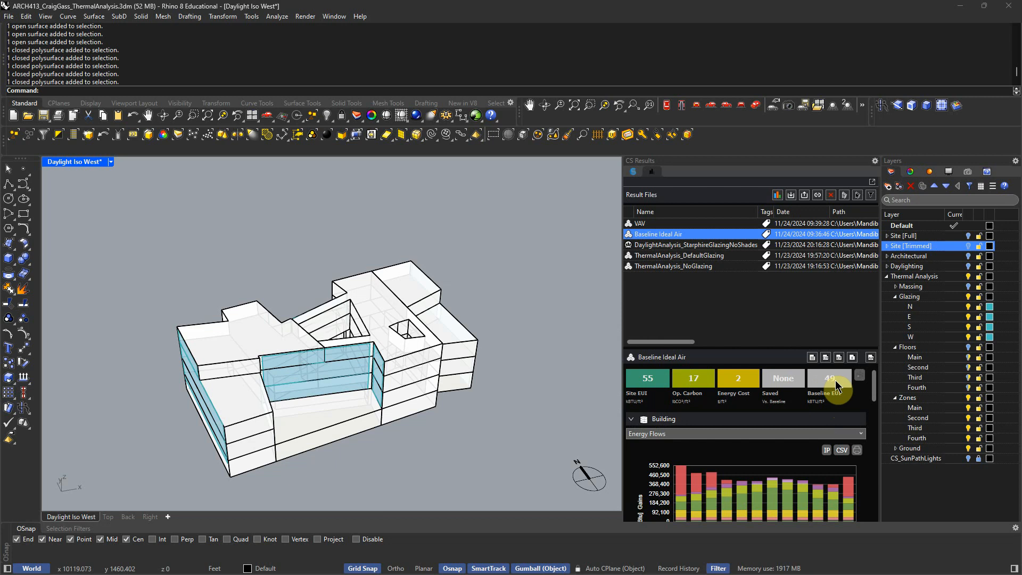
left_click(782, 387)
left_click(832, 385)
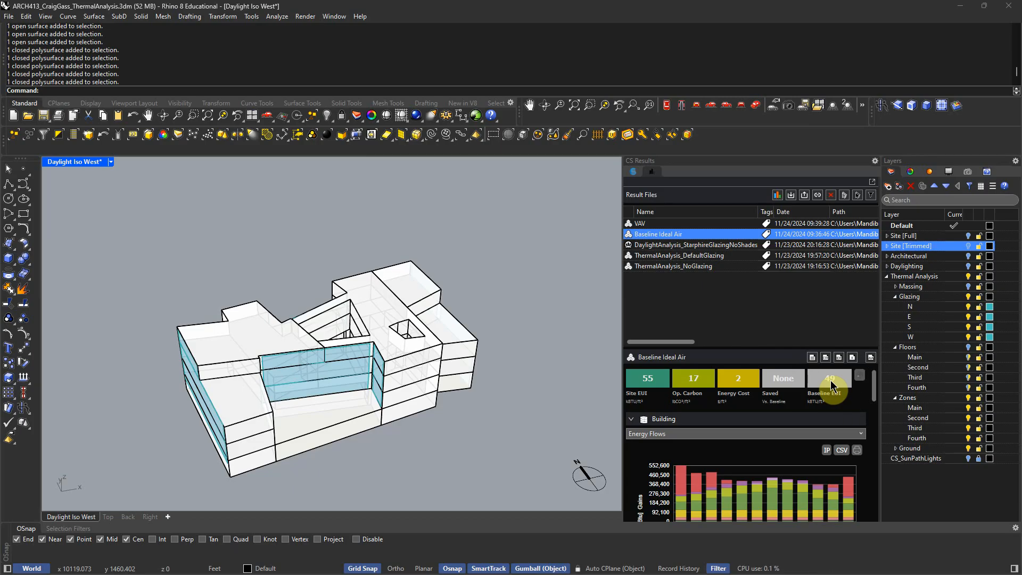
right_click_drag(561, 445, 562, 411)
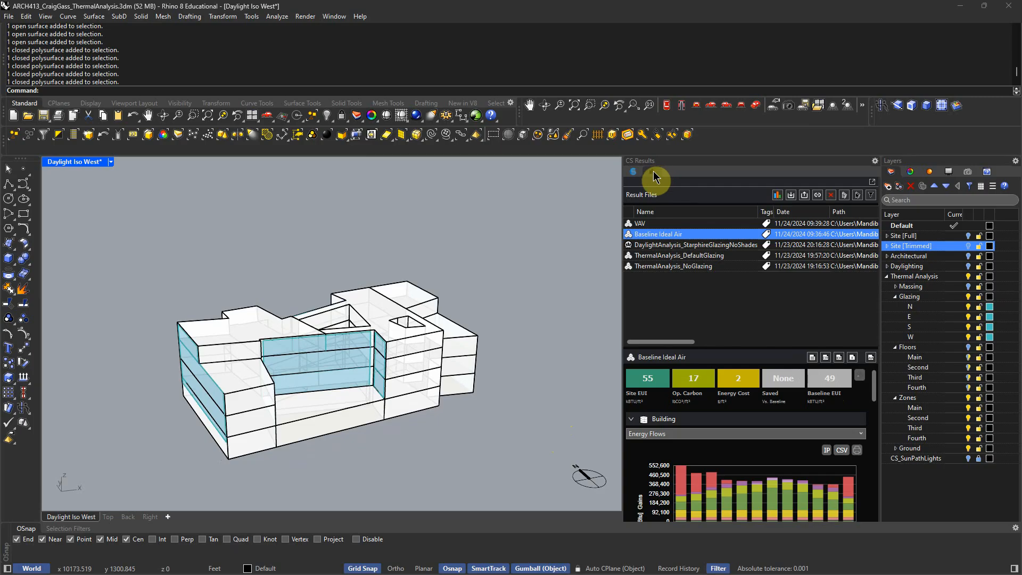
Step: Reopen the second zone's settings to examine its space use loads, including people density, and close both dialogs without changes
left_click(635, 173)
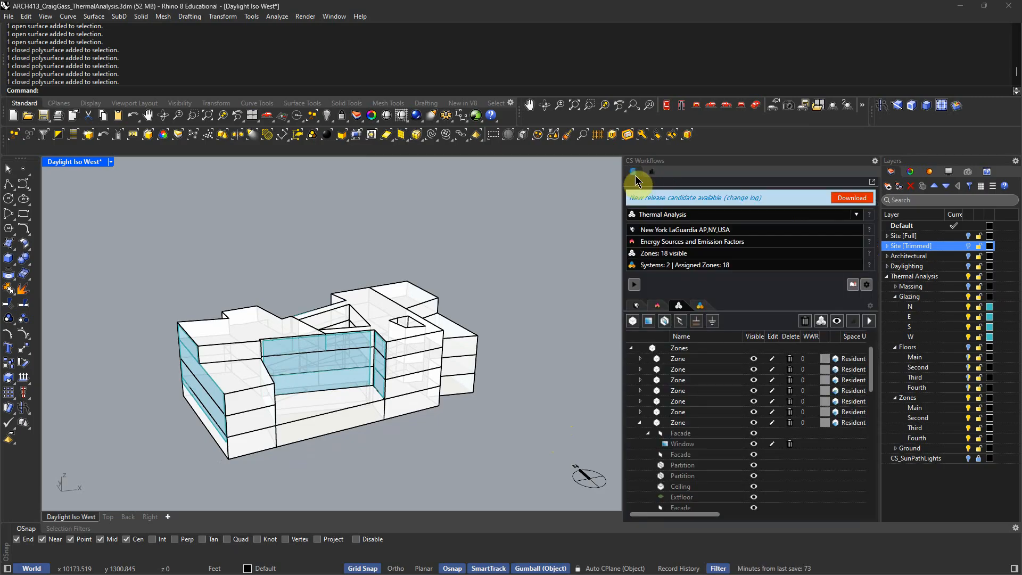
left_click(774, 369)
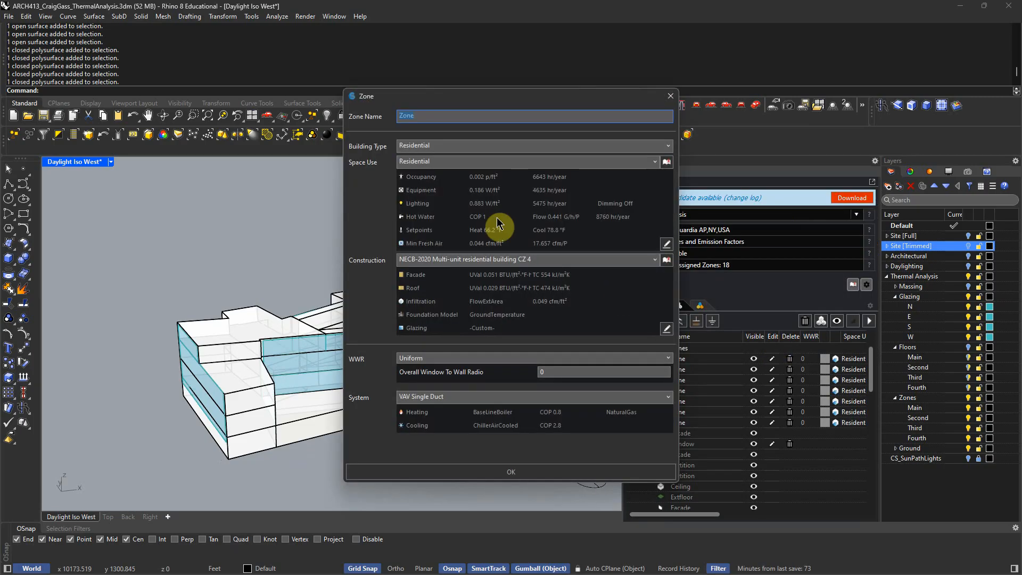
left_click(668, 245)
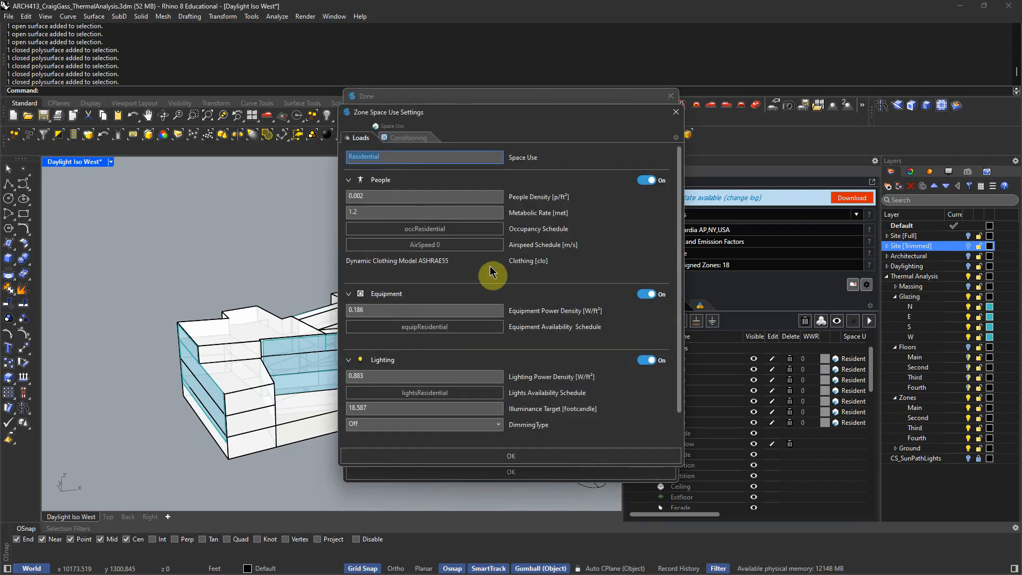
left_click_drag(377, 195, 355, 205)
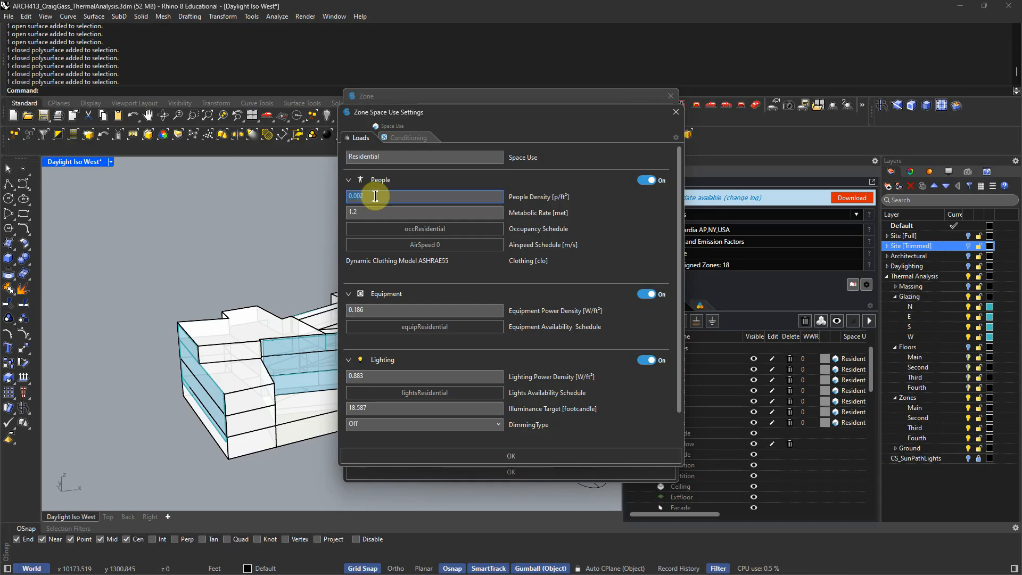
left_click(375, 196)
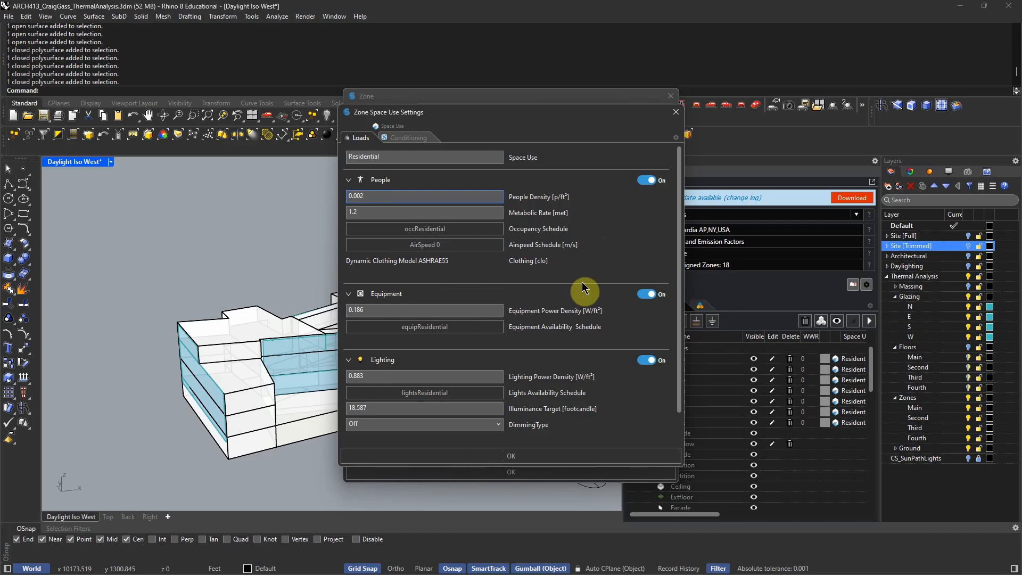
left_click(677, 113)
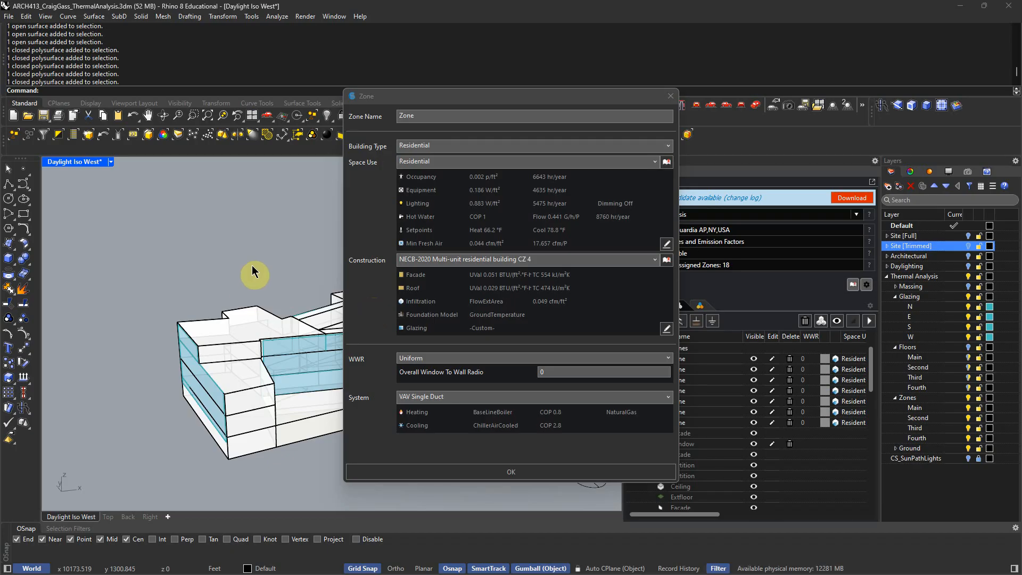
left_click(670, 110)
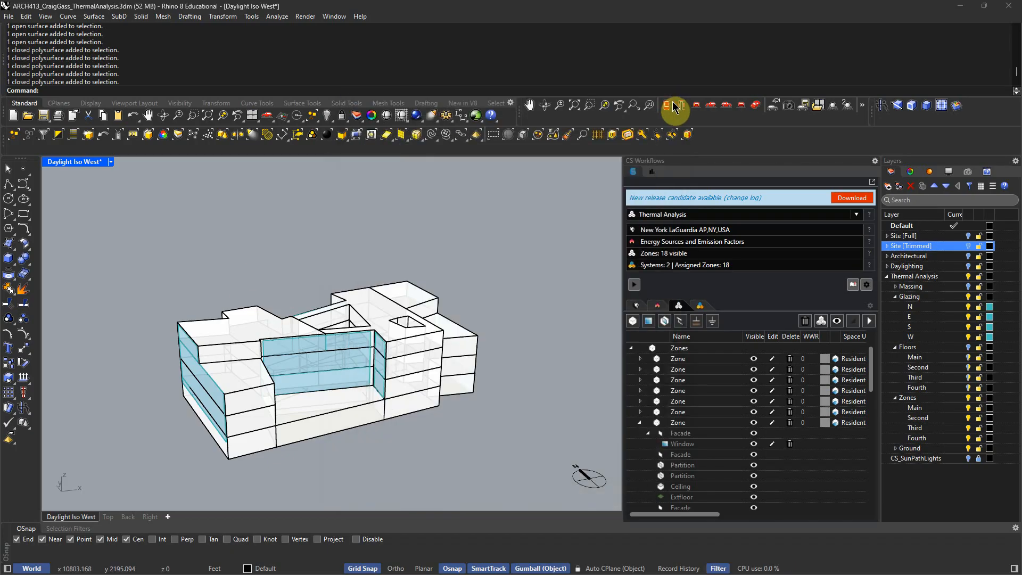
right_click_drag(493, 321, 516, 348)
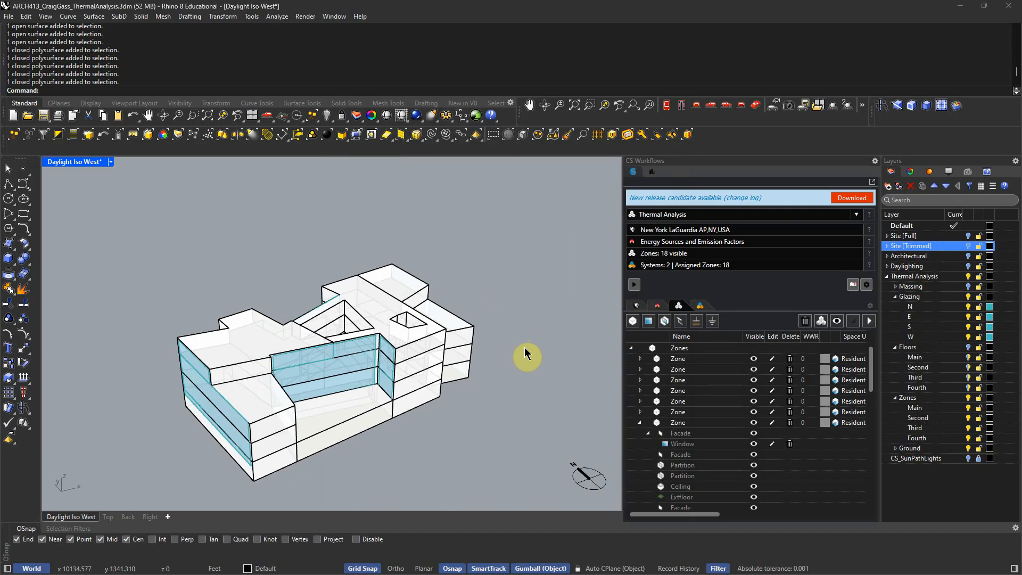